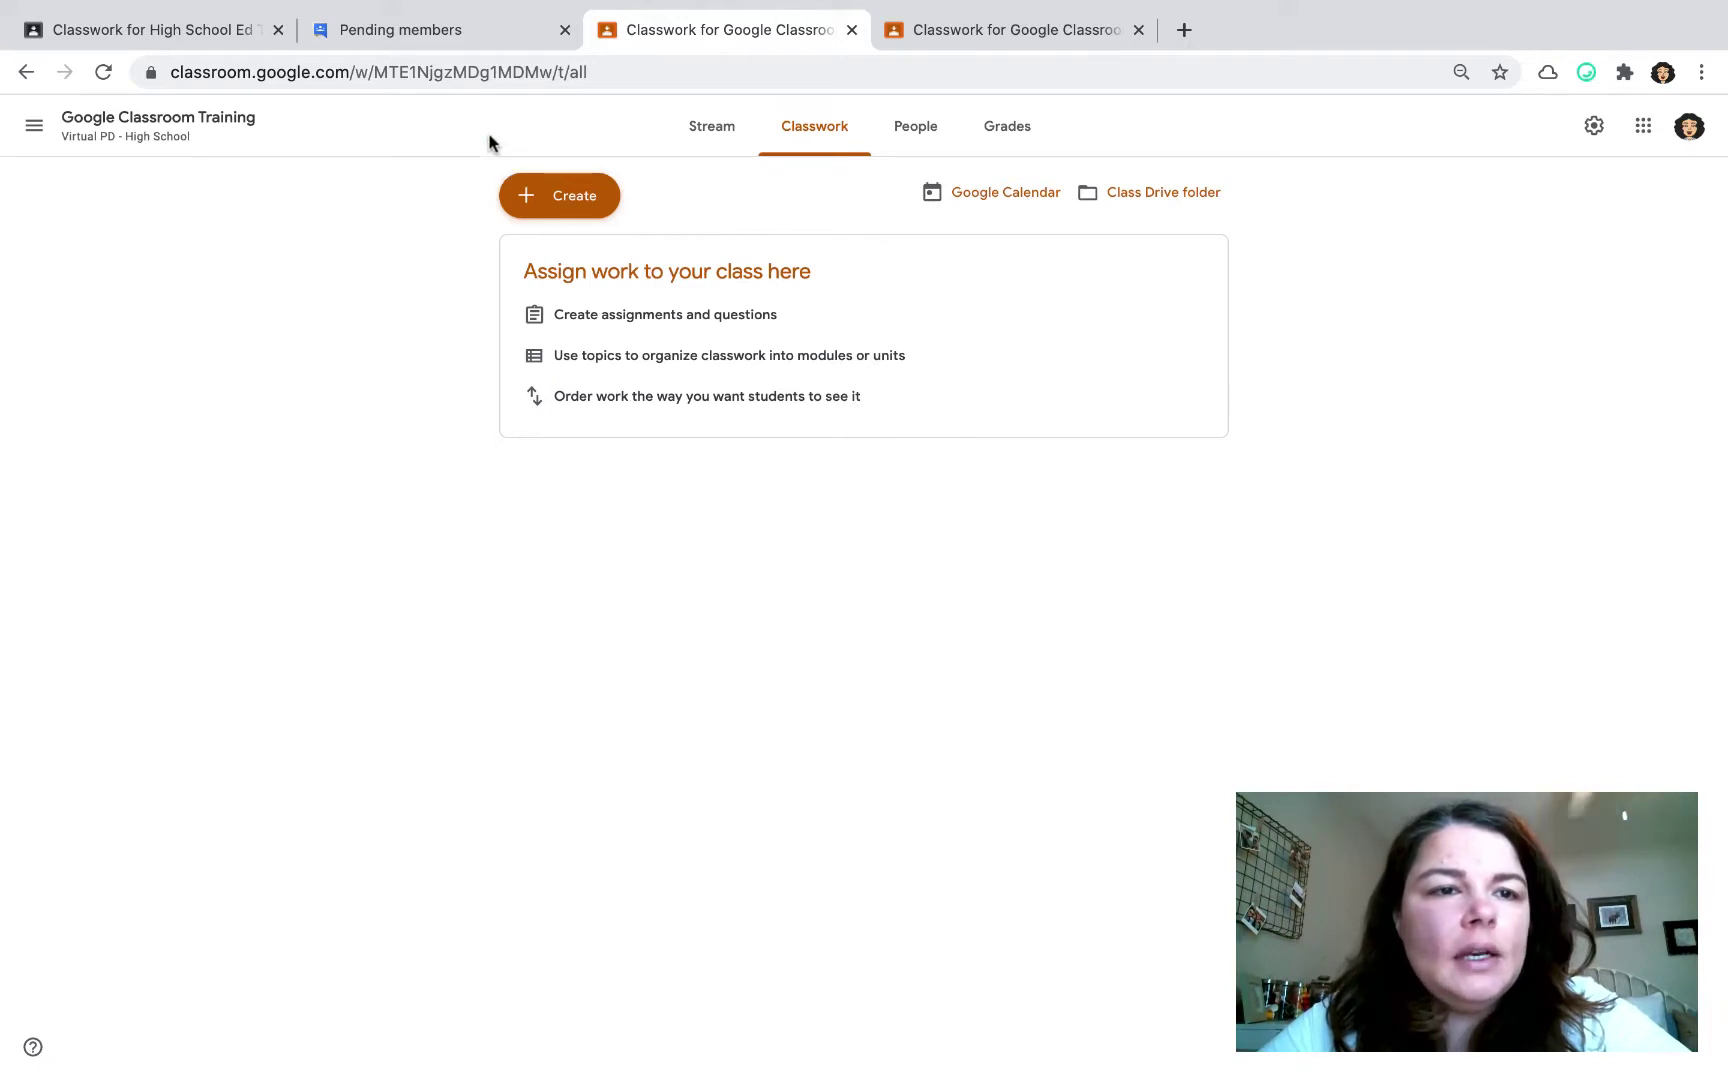
Step: Close the Pending members page and review how the High School Ed Tech Support classwork is grouped into topics, down to Archive
left_click(565, 30)
left_click(126, 33)
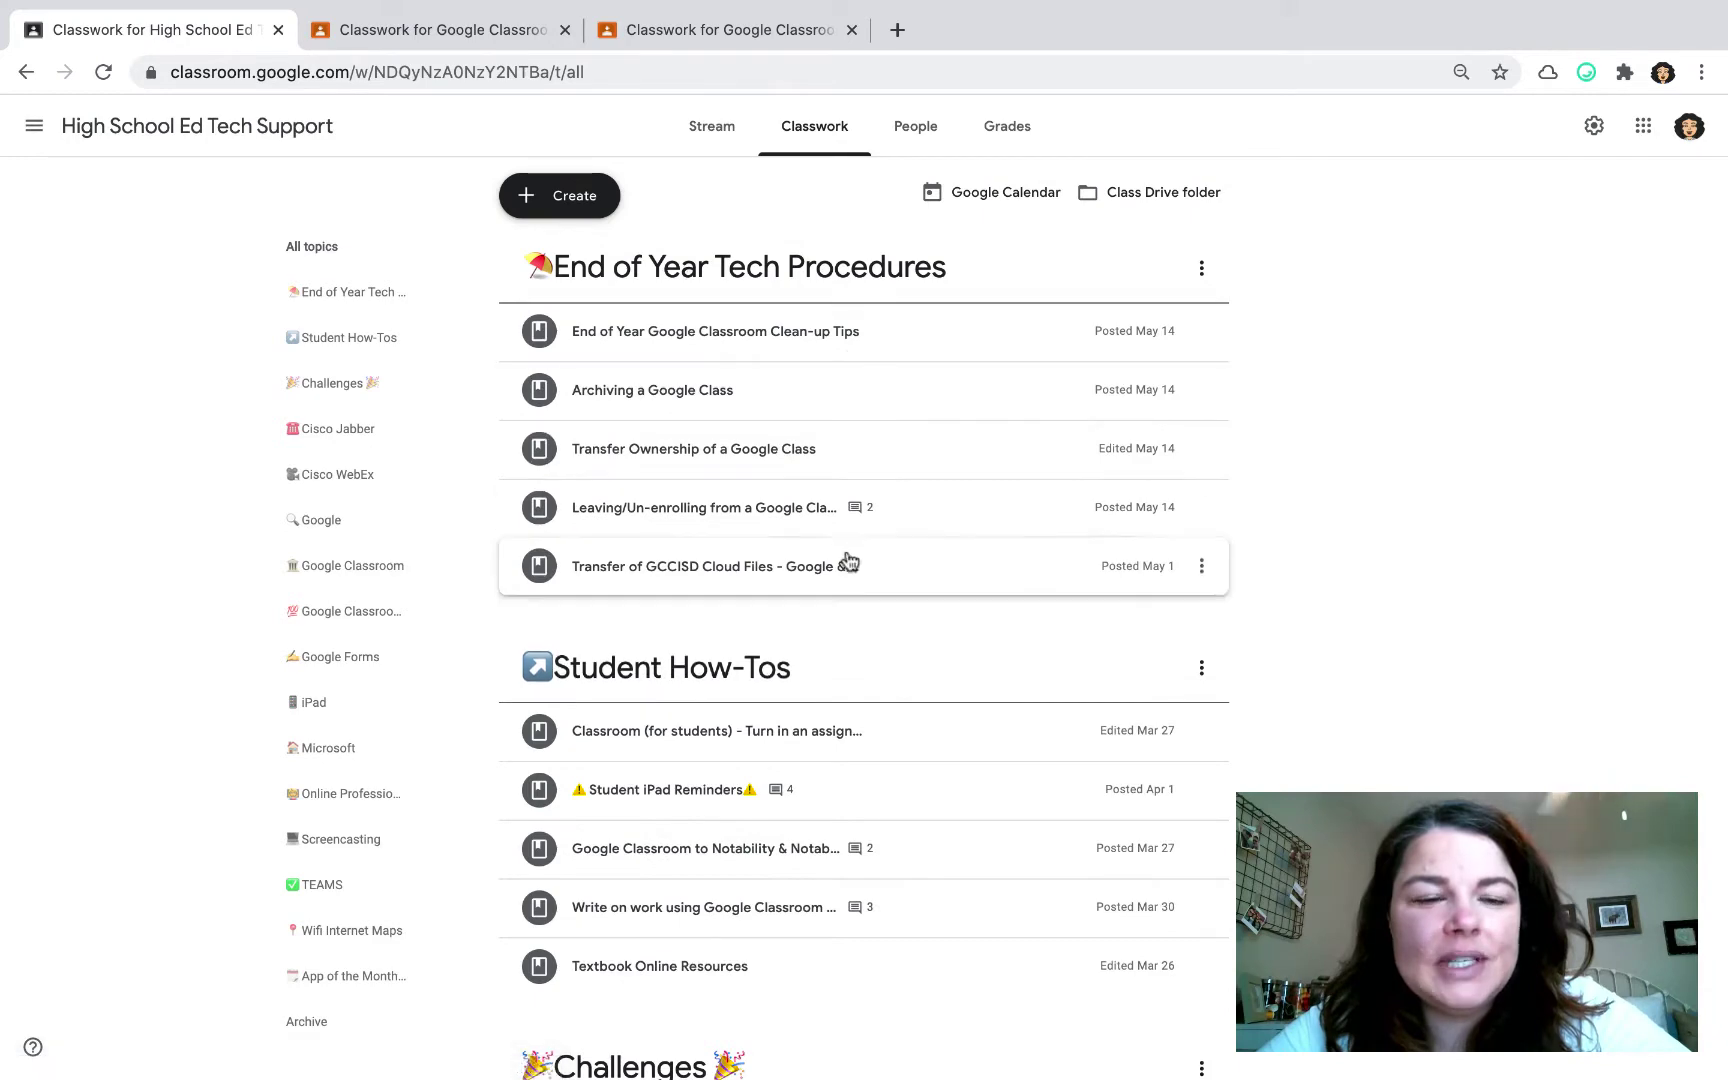
scroll(836, 688, "down", 3)
scroll(837, 688, "down", 4)
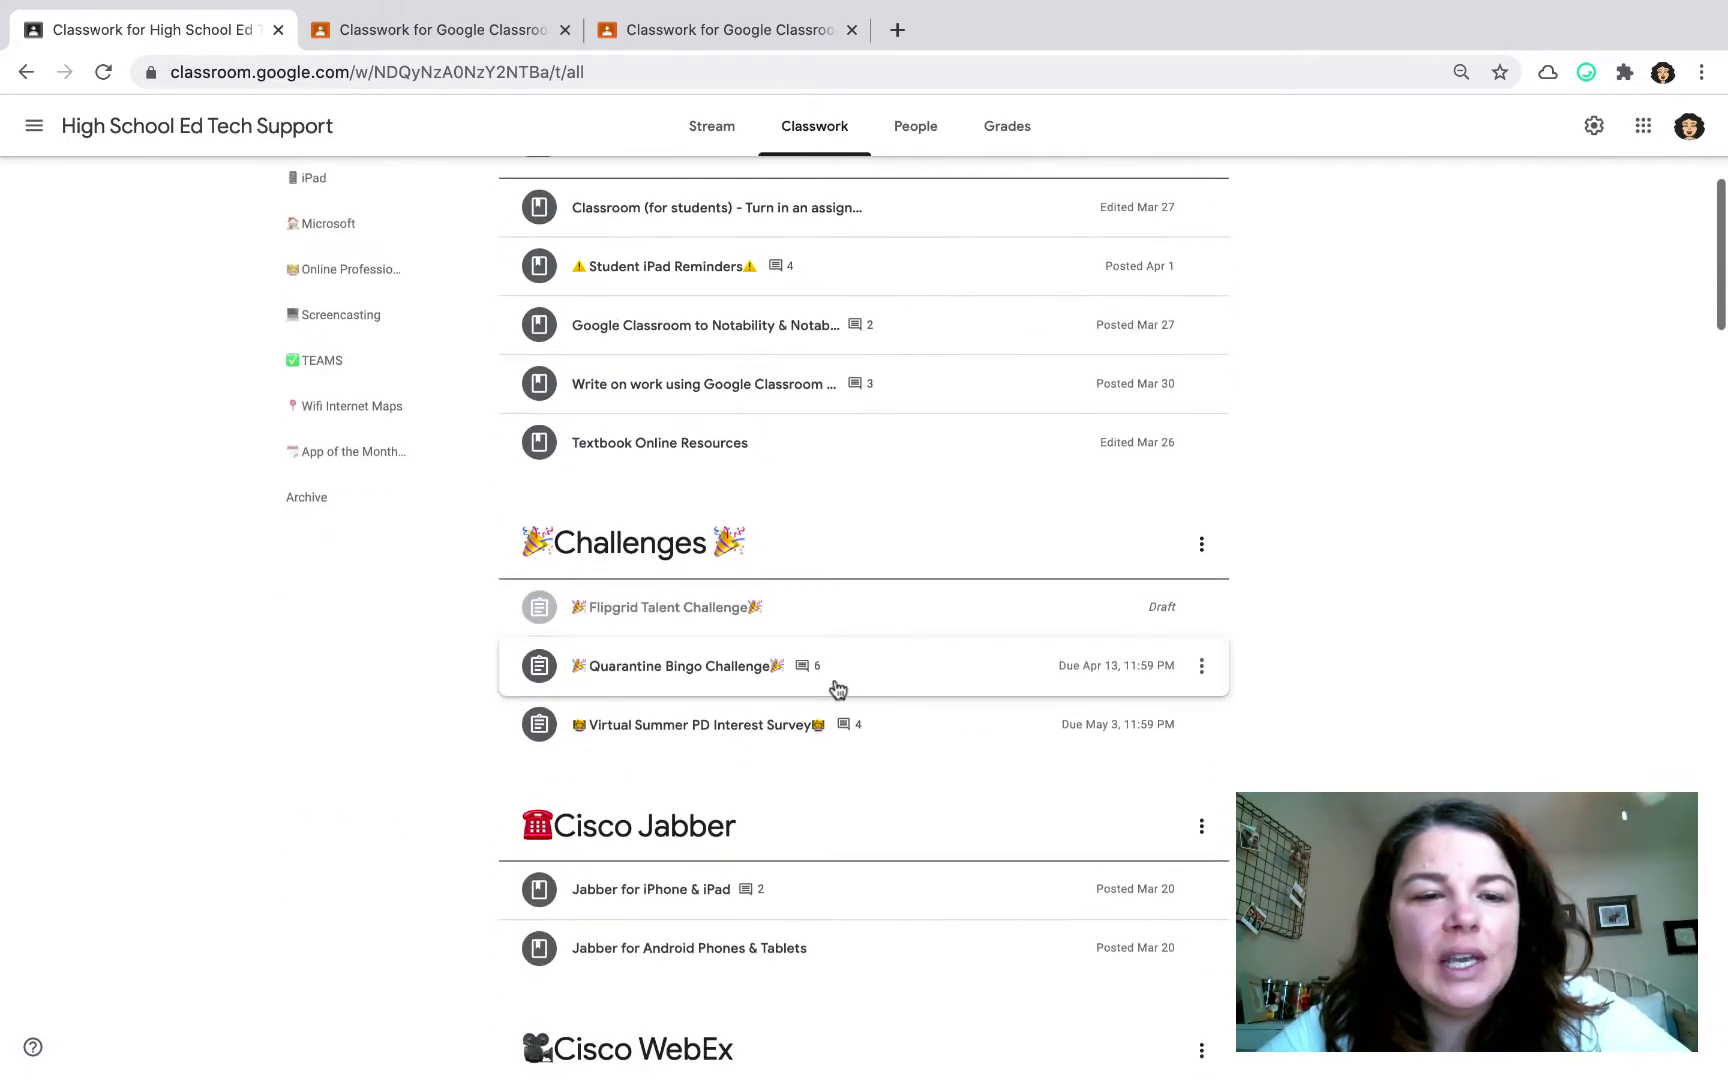
scroll(837, 688, "down", 5)
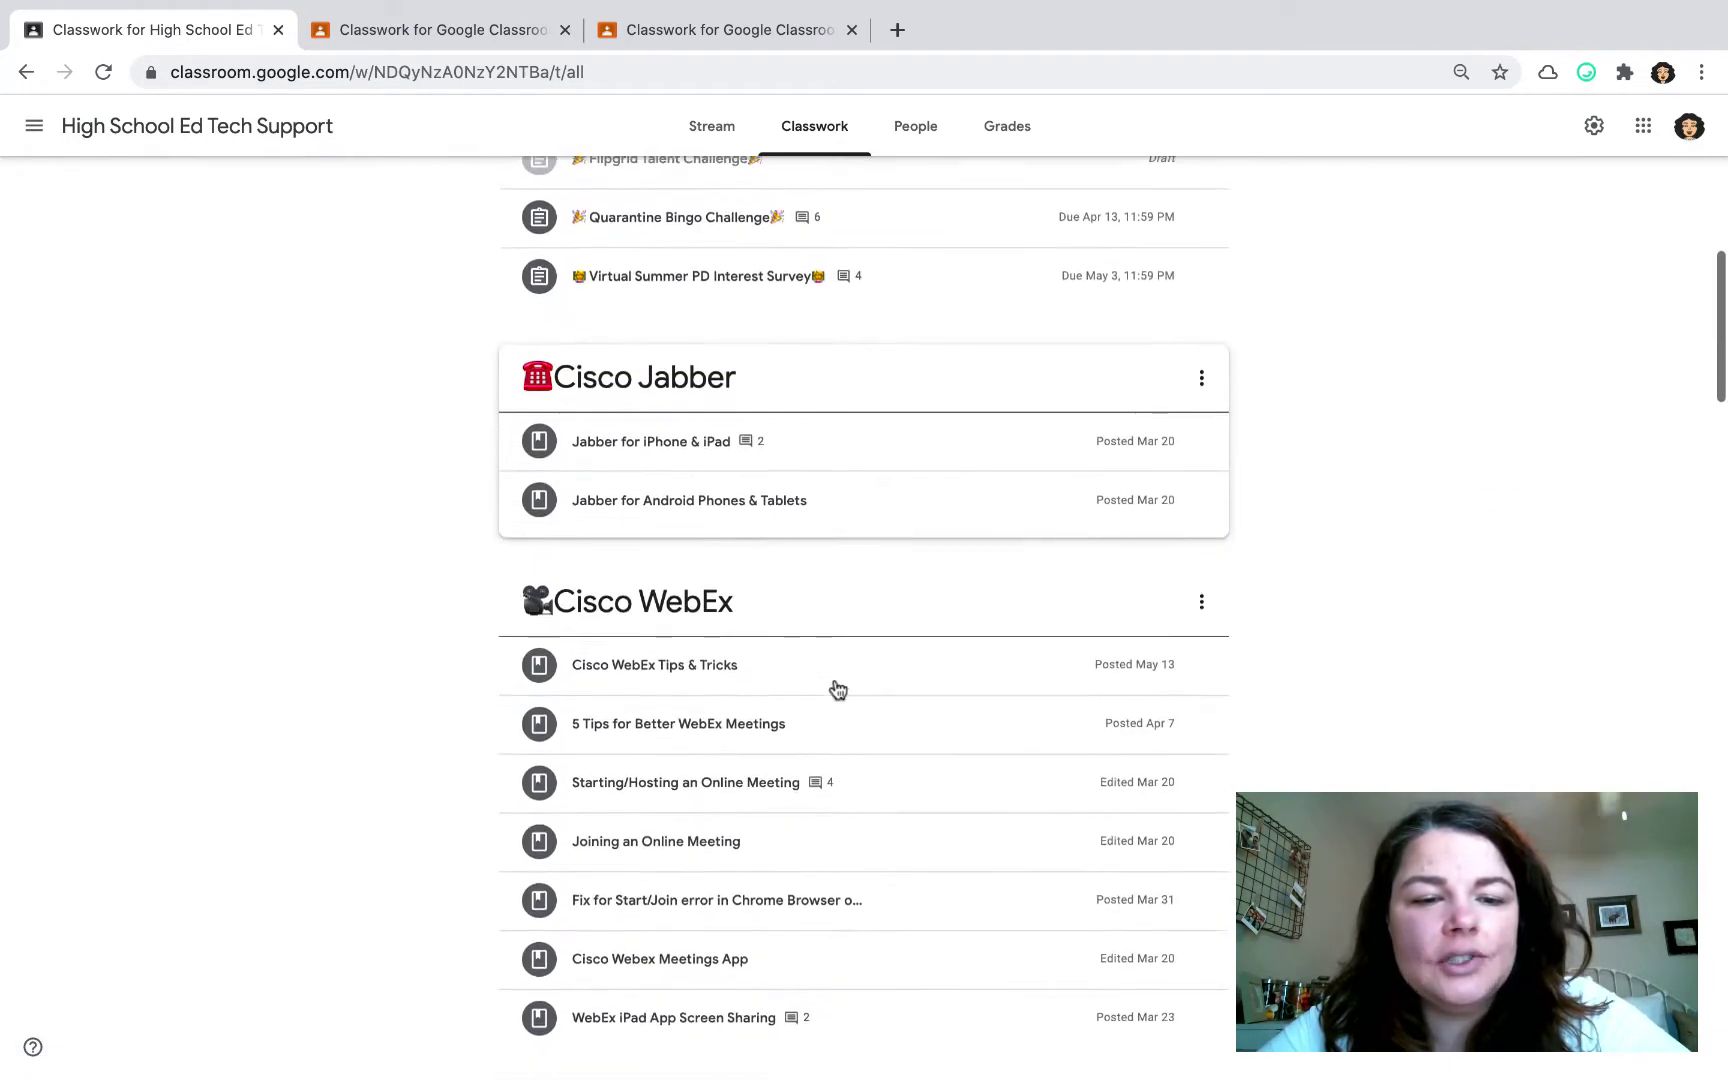
scroll(837, 688, "down", 9)
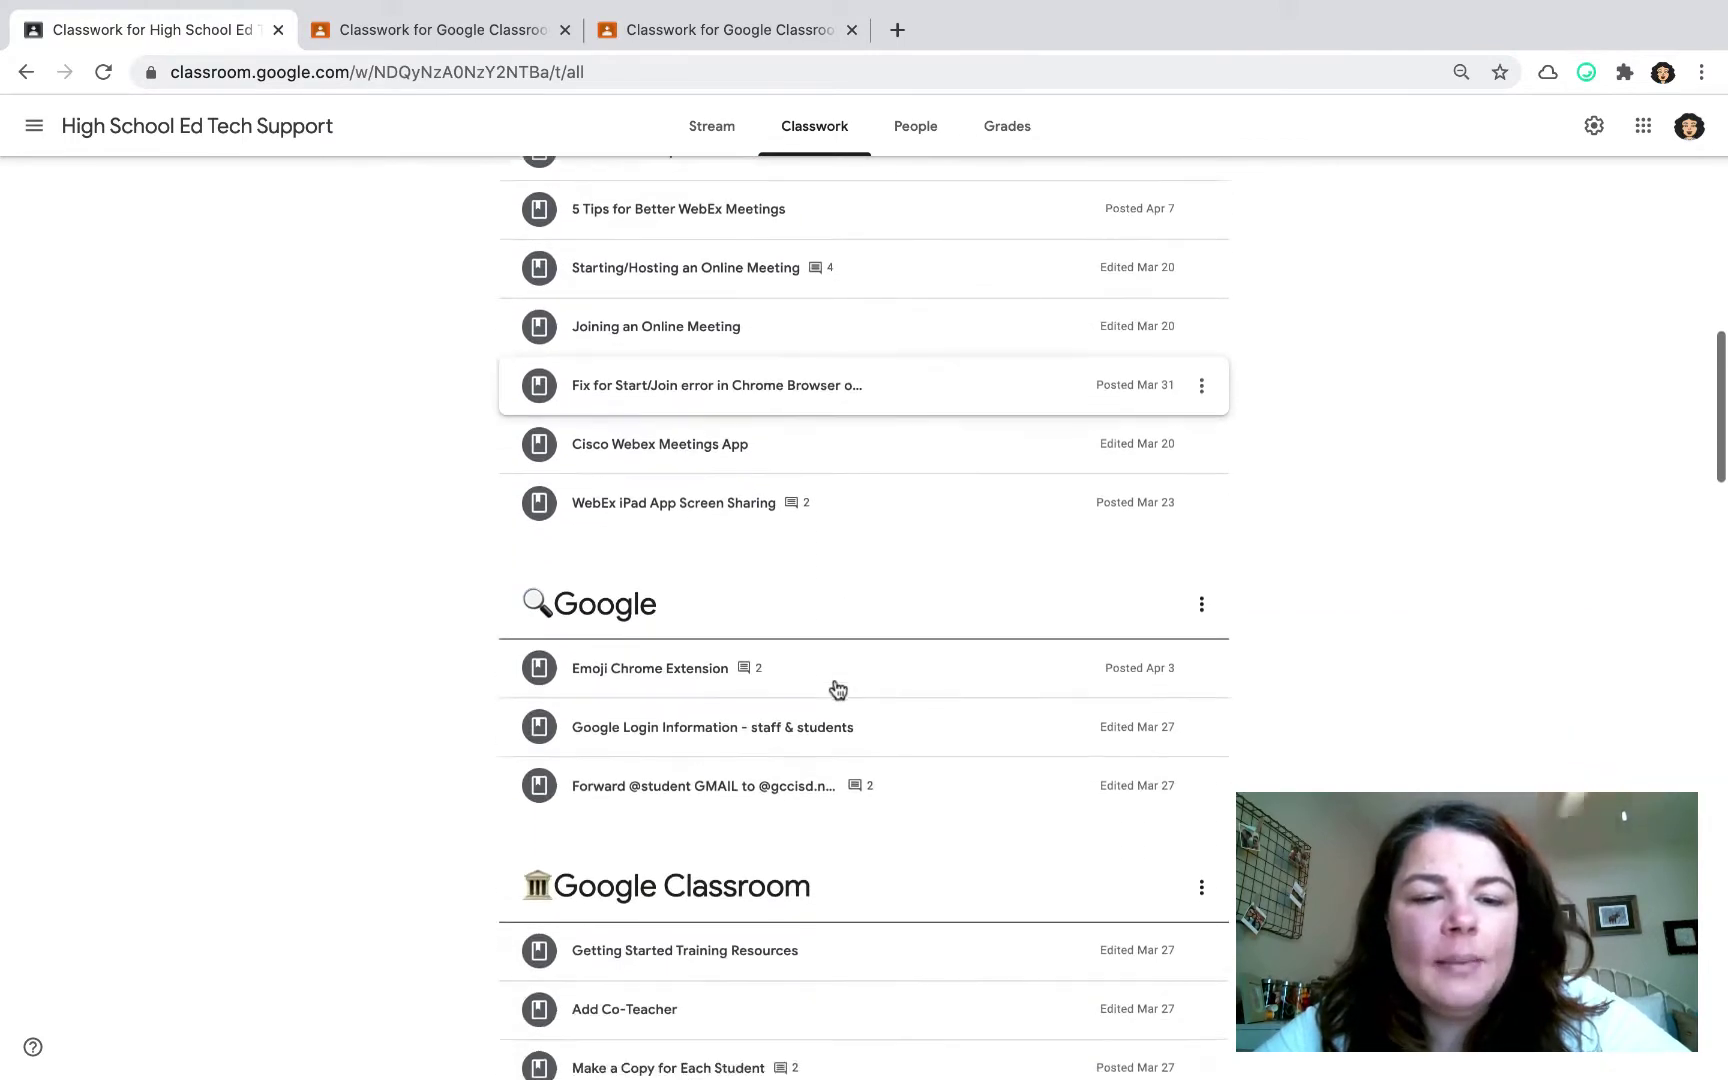
scroll(837, 688, "down", 7)
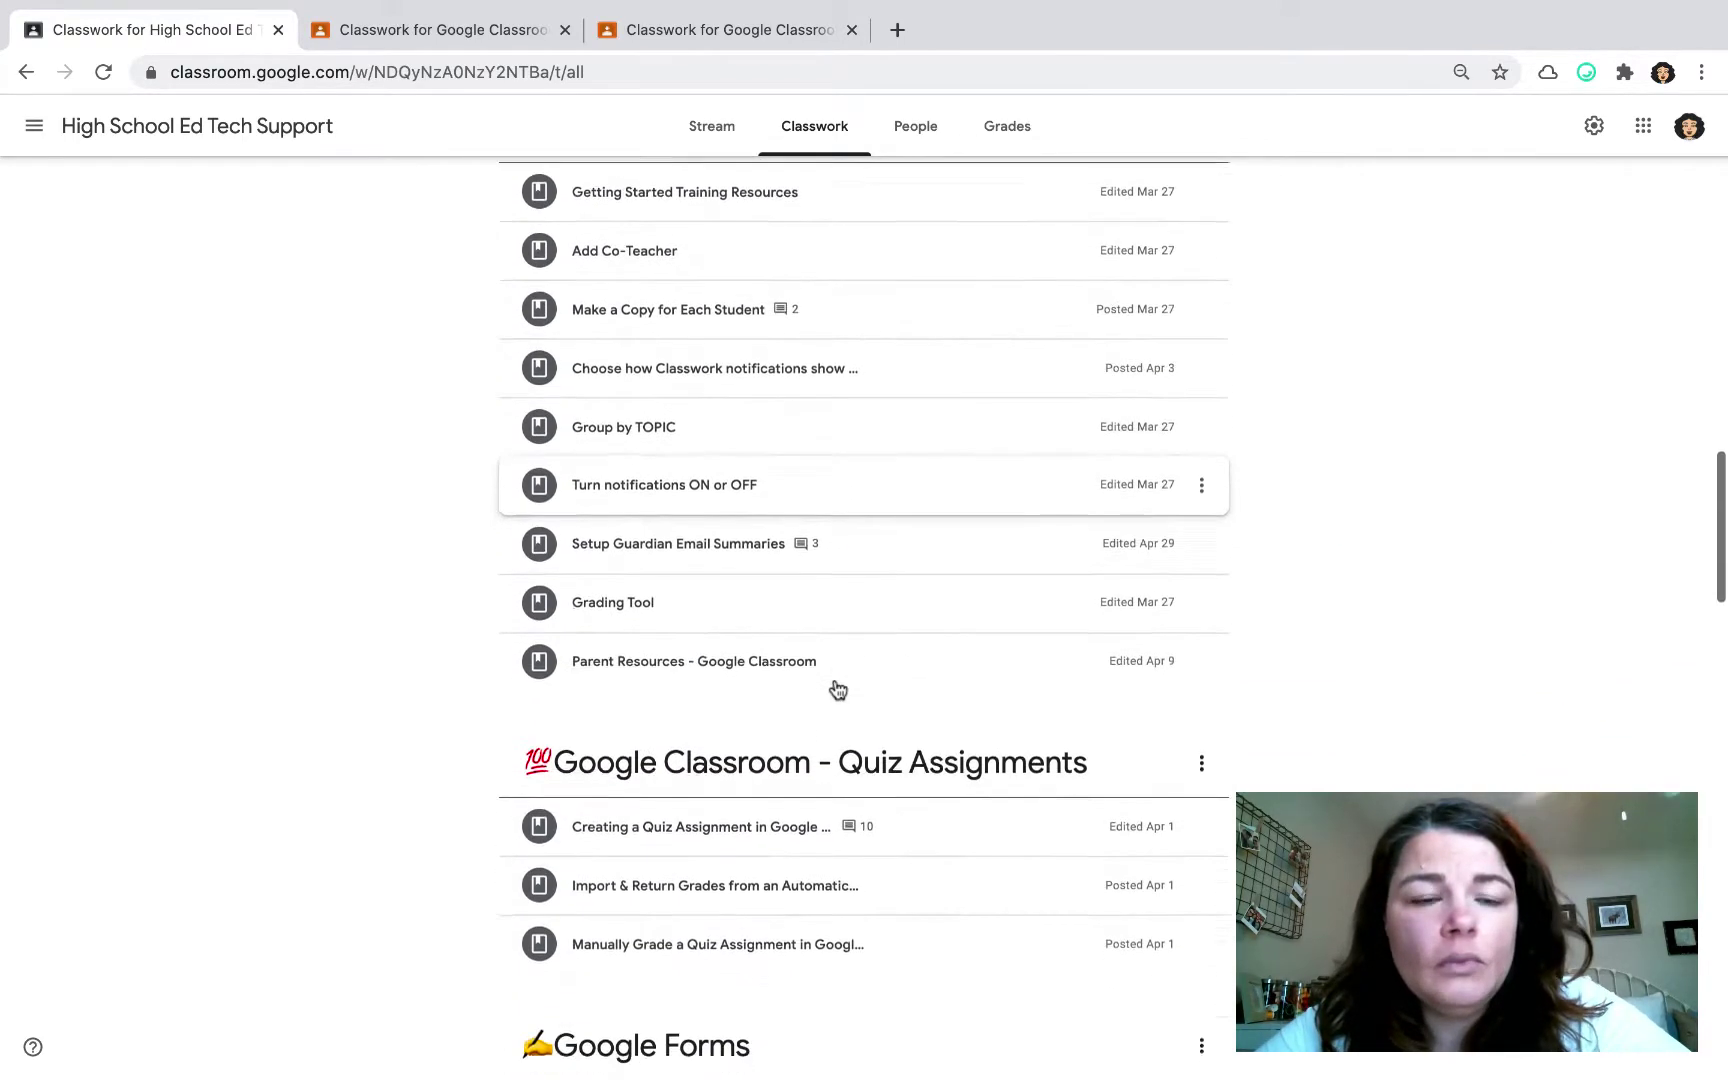
scroll(838, 690, "down", 7)
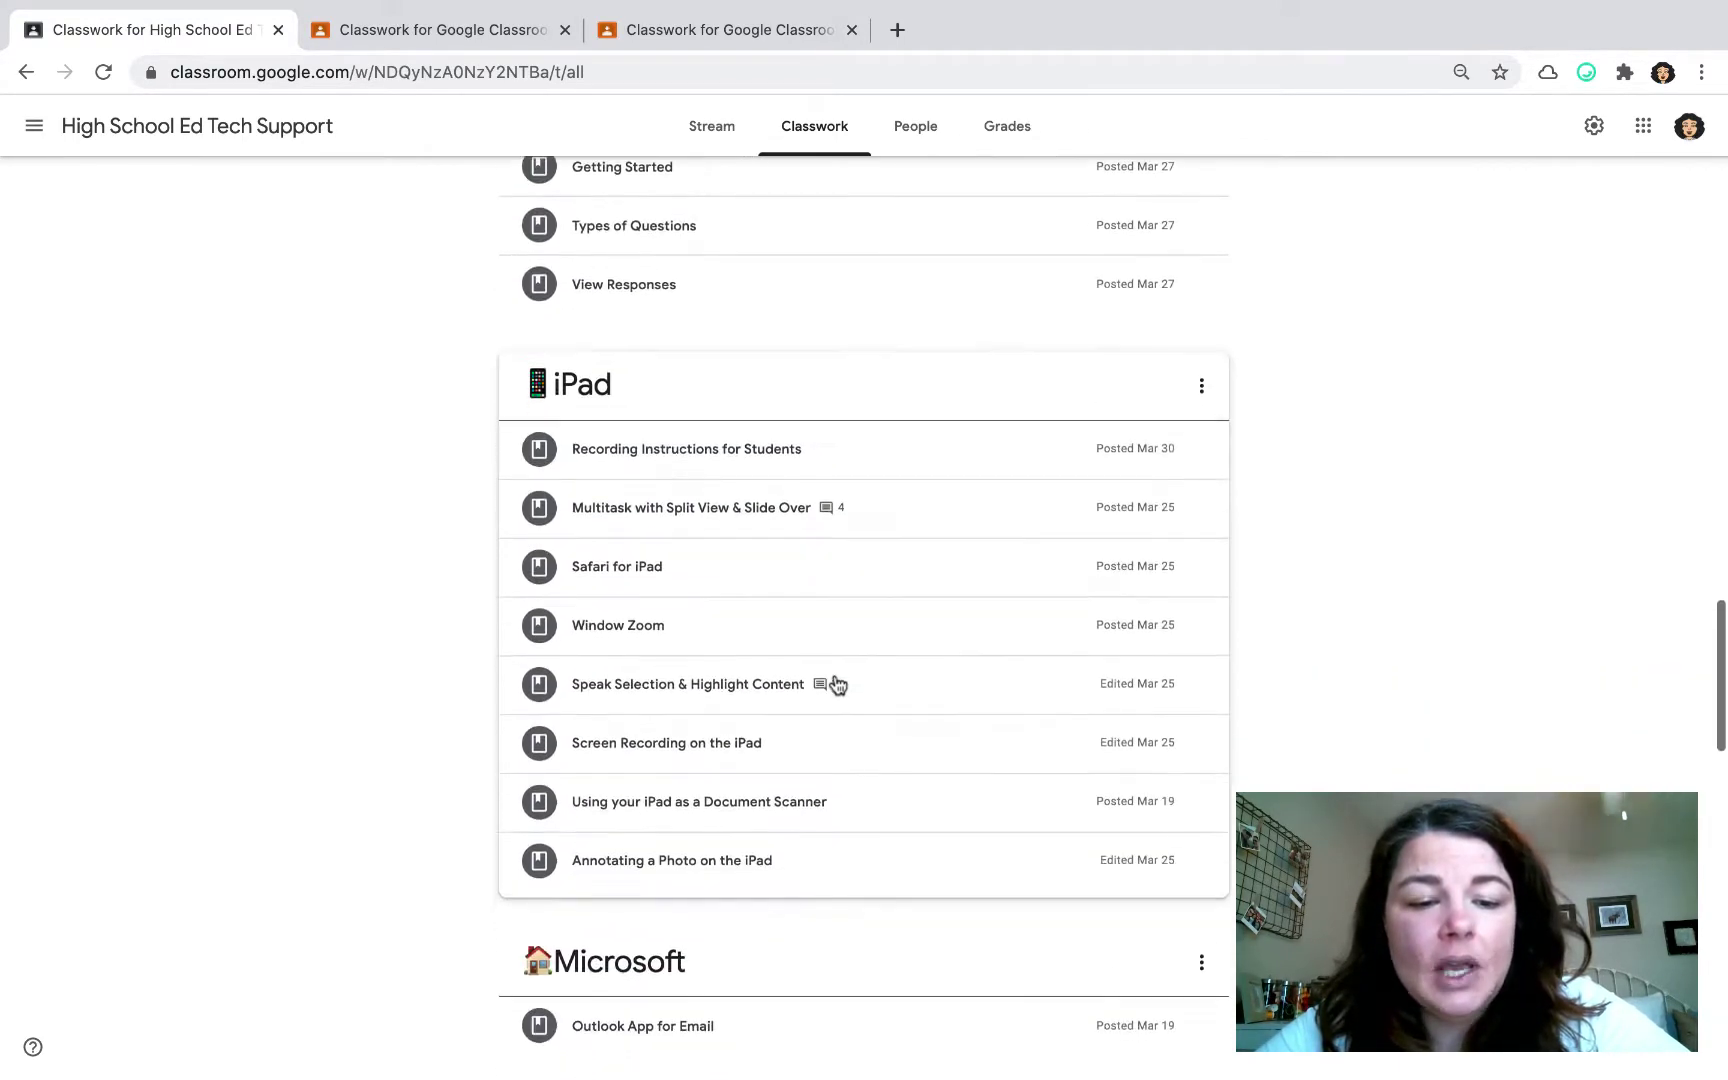
scroll(838, 685, "down", 6)
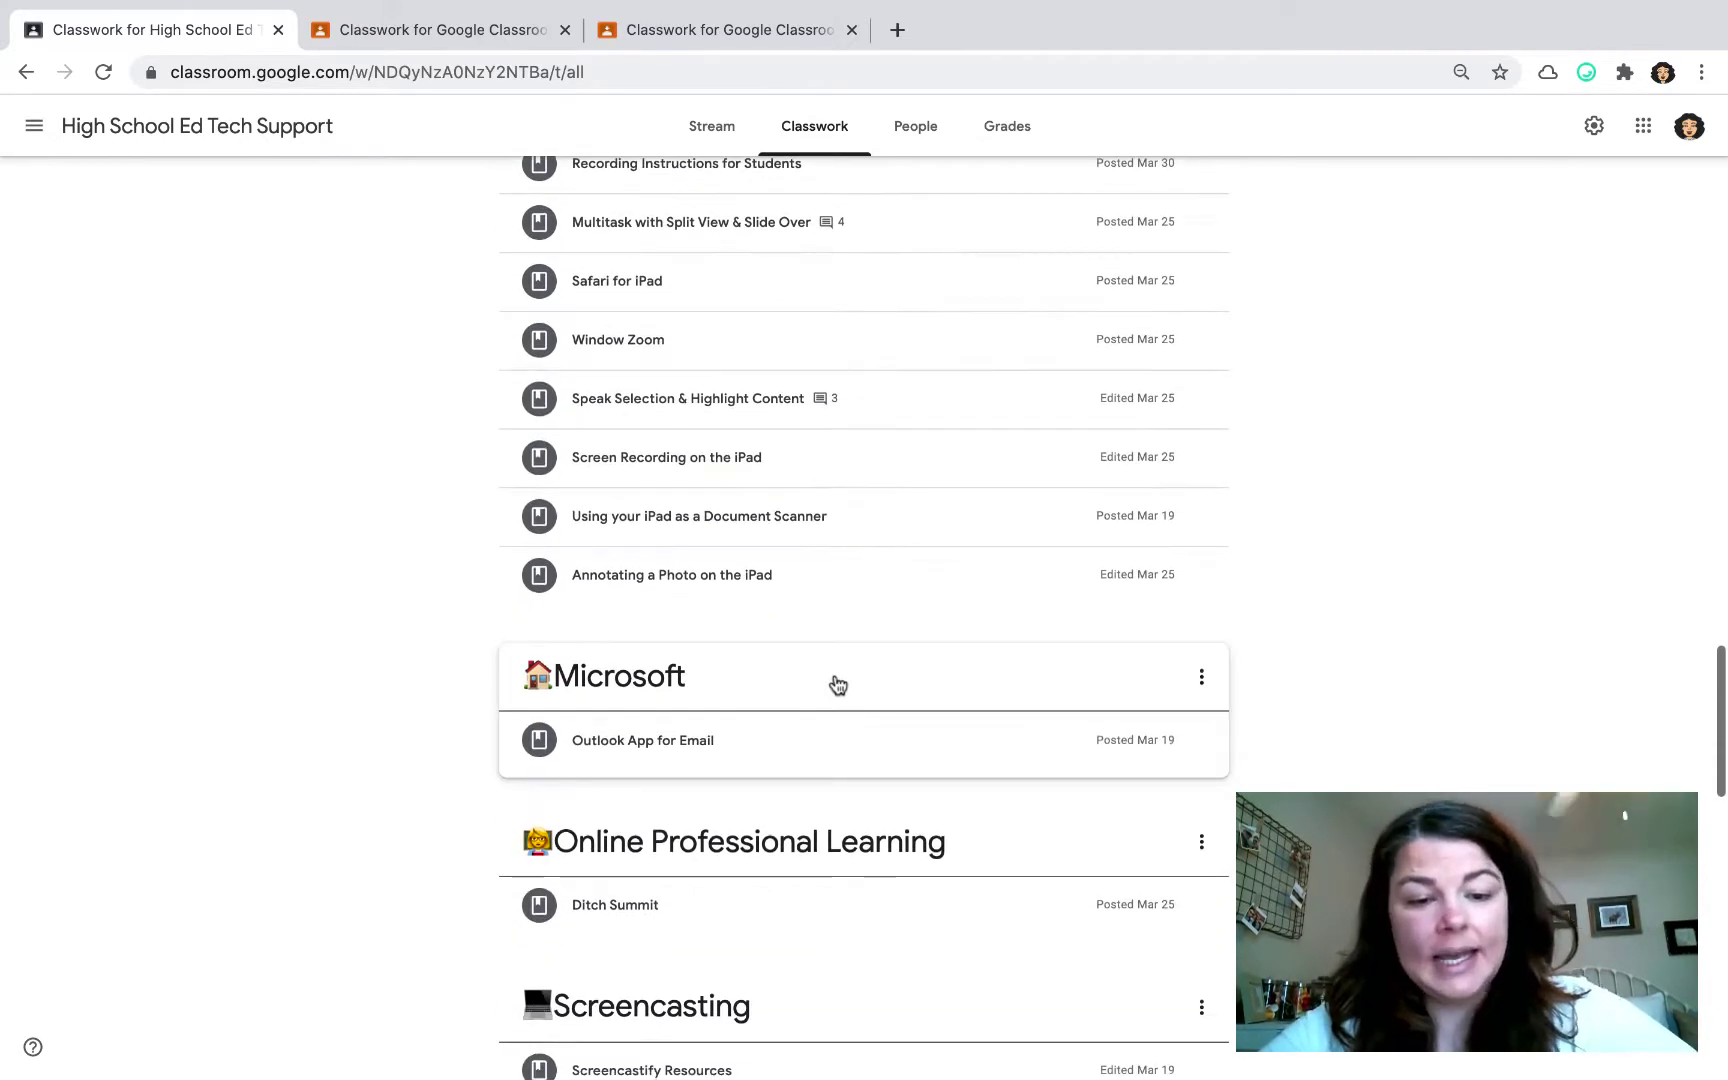
scroll(837, 683, "down", 7)
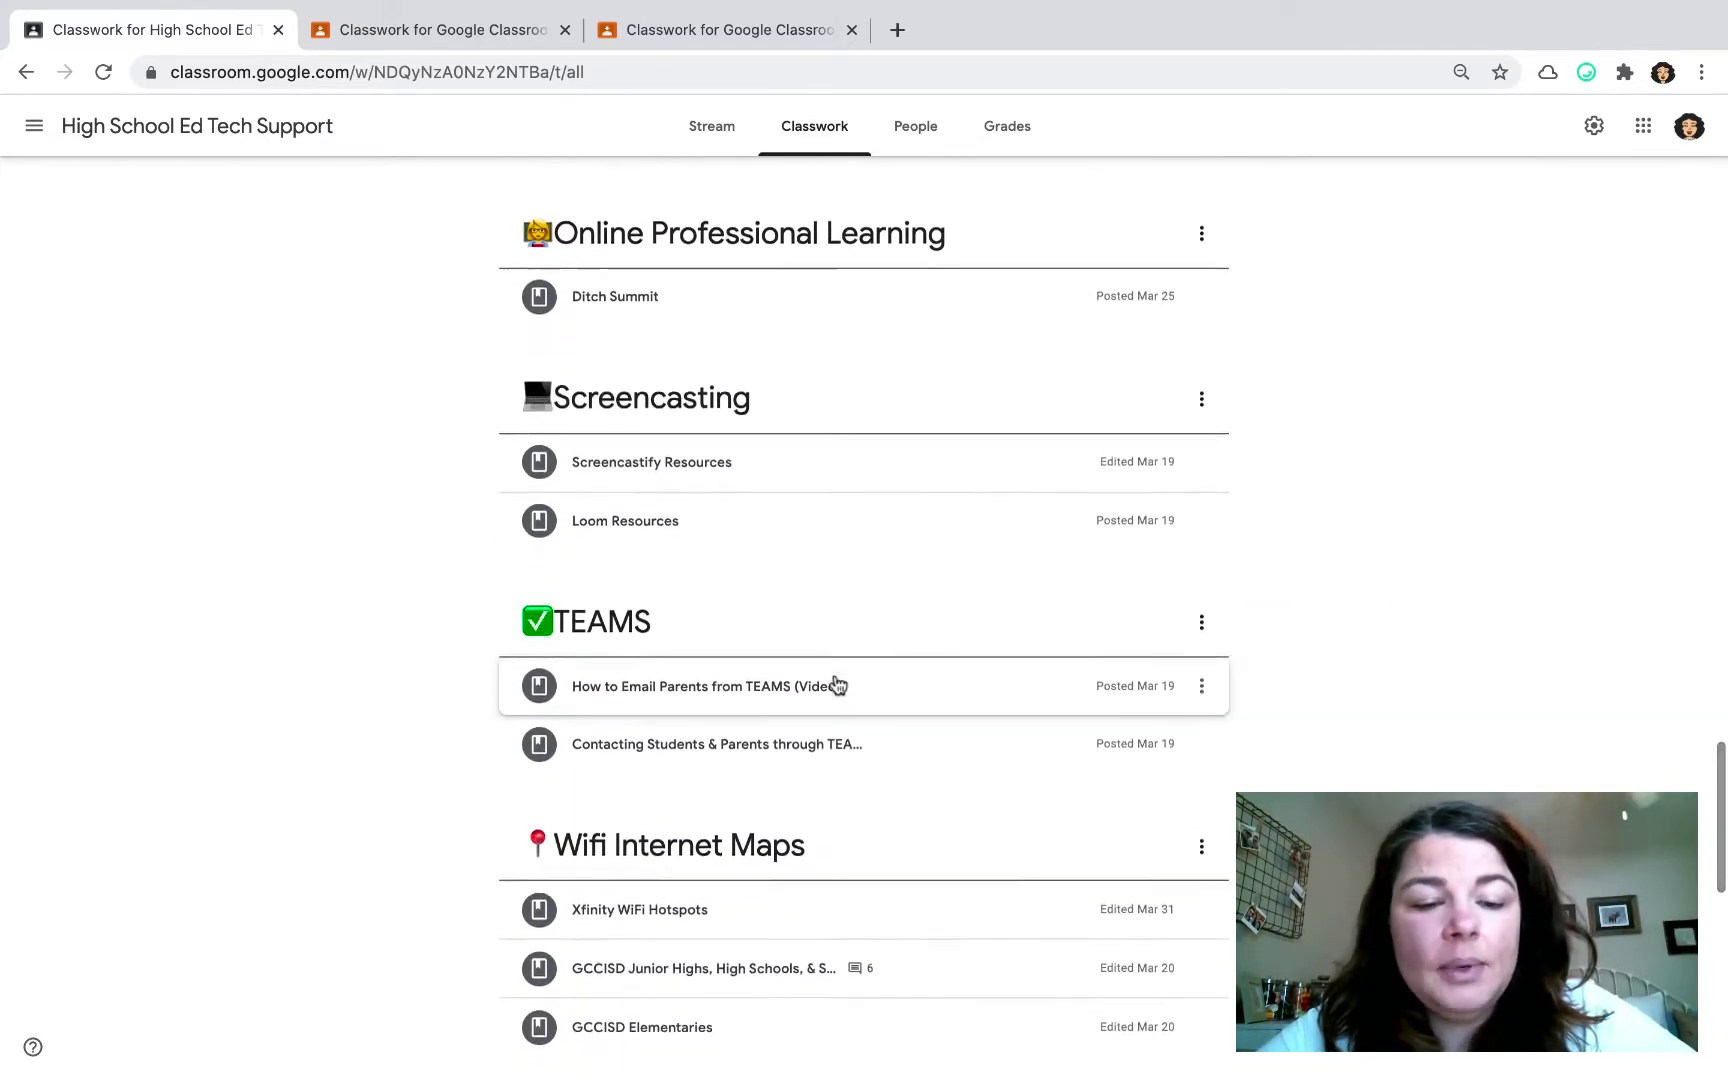
scroll(838, 683, "down", 4)
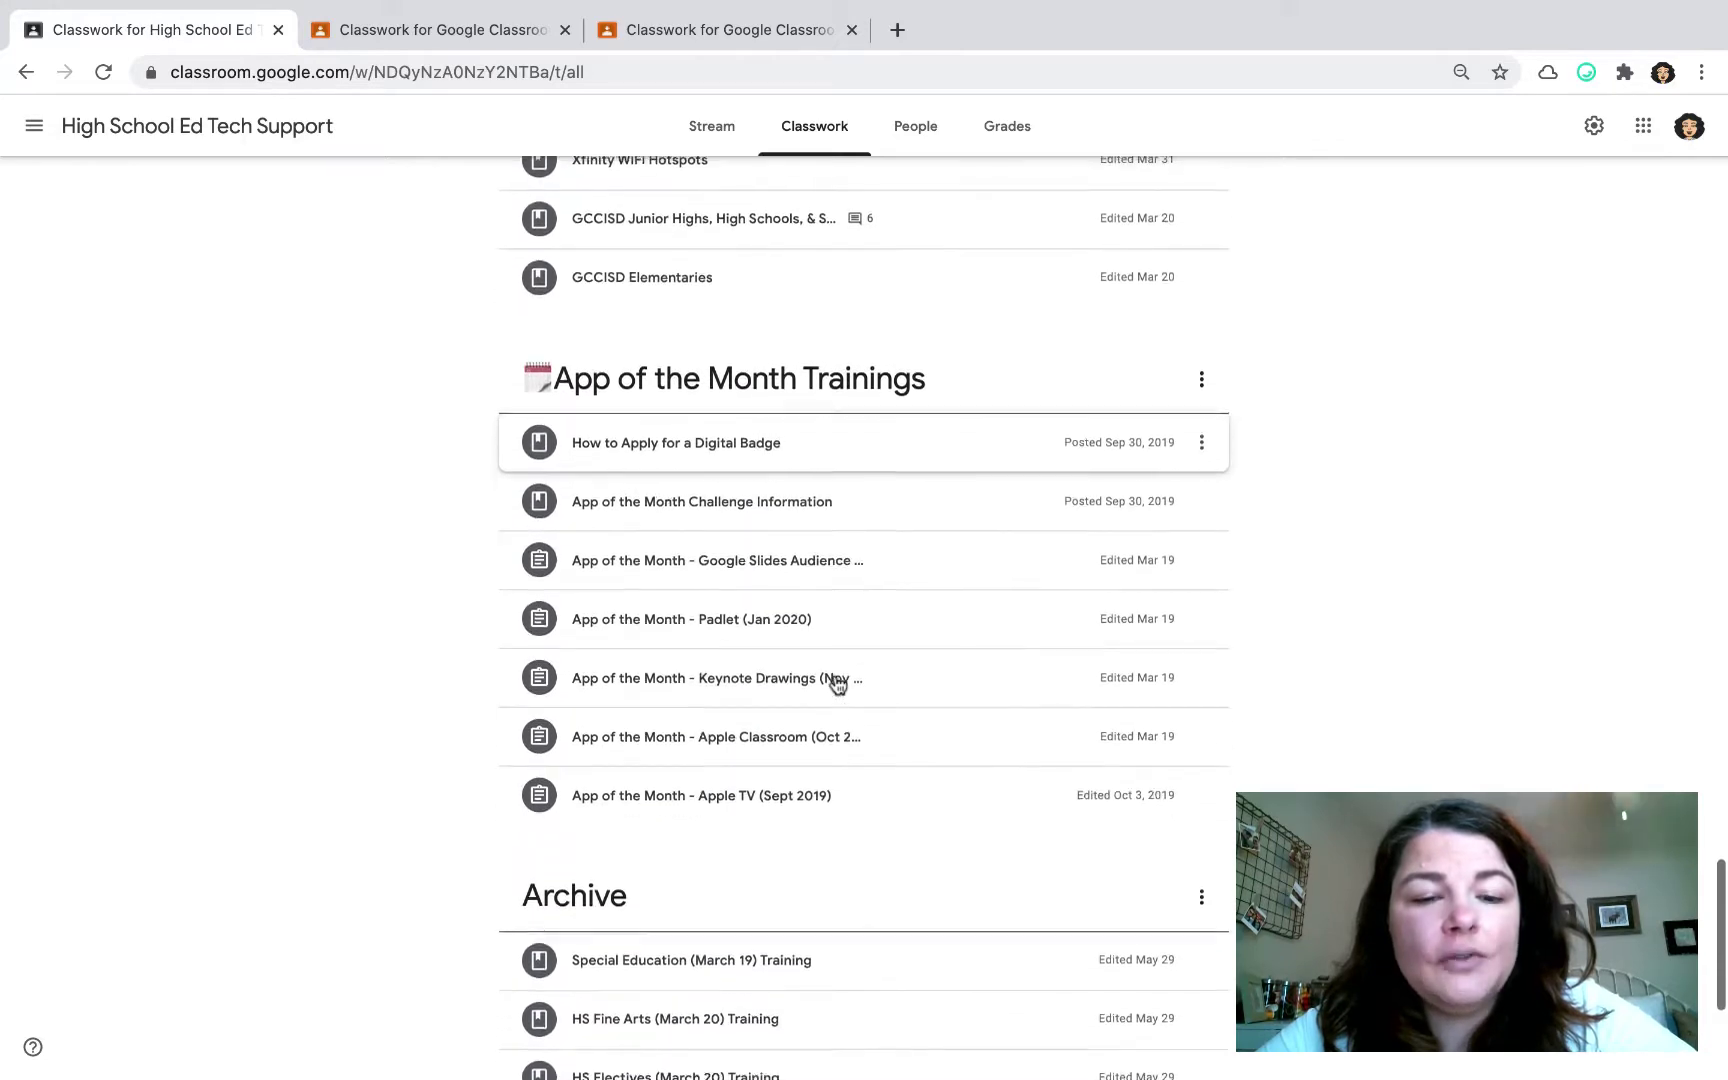
scroll(838, 683, "down", 3)
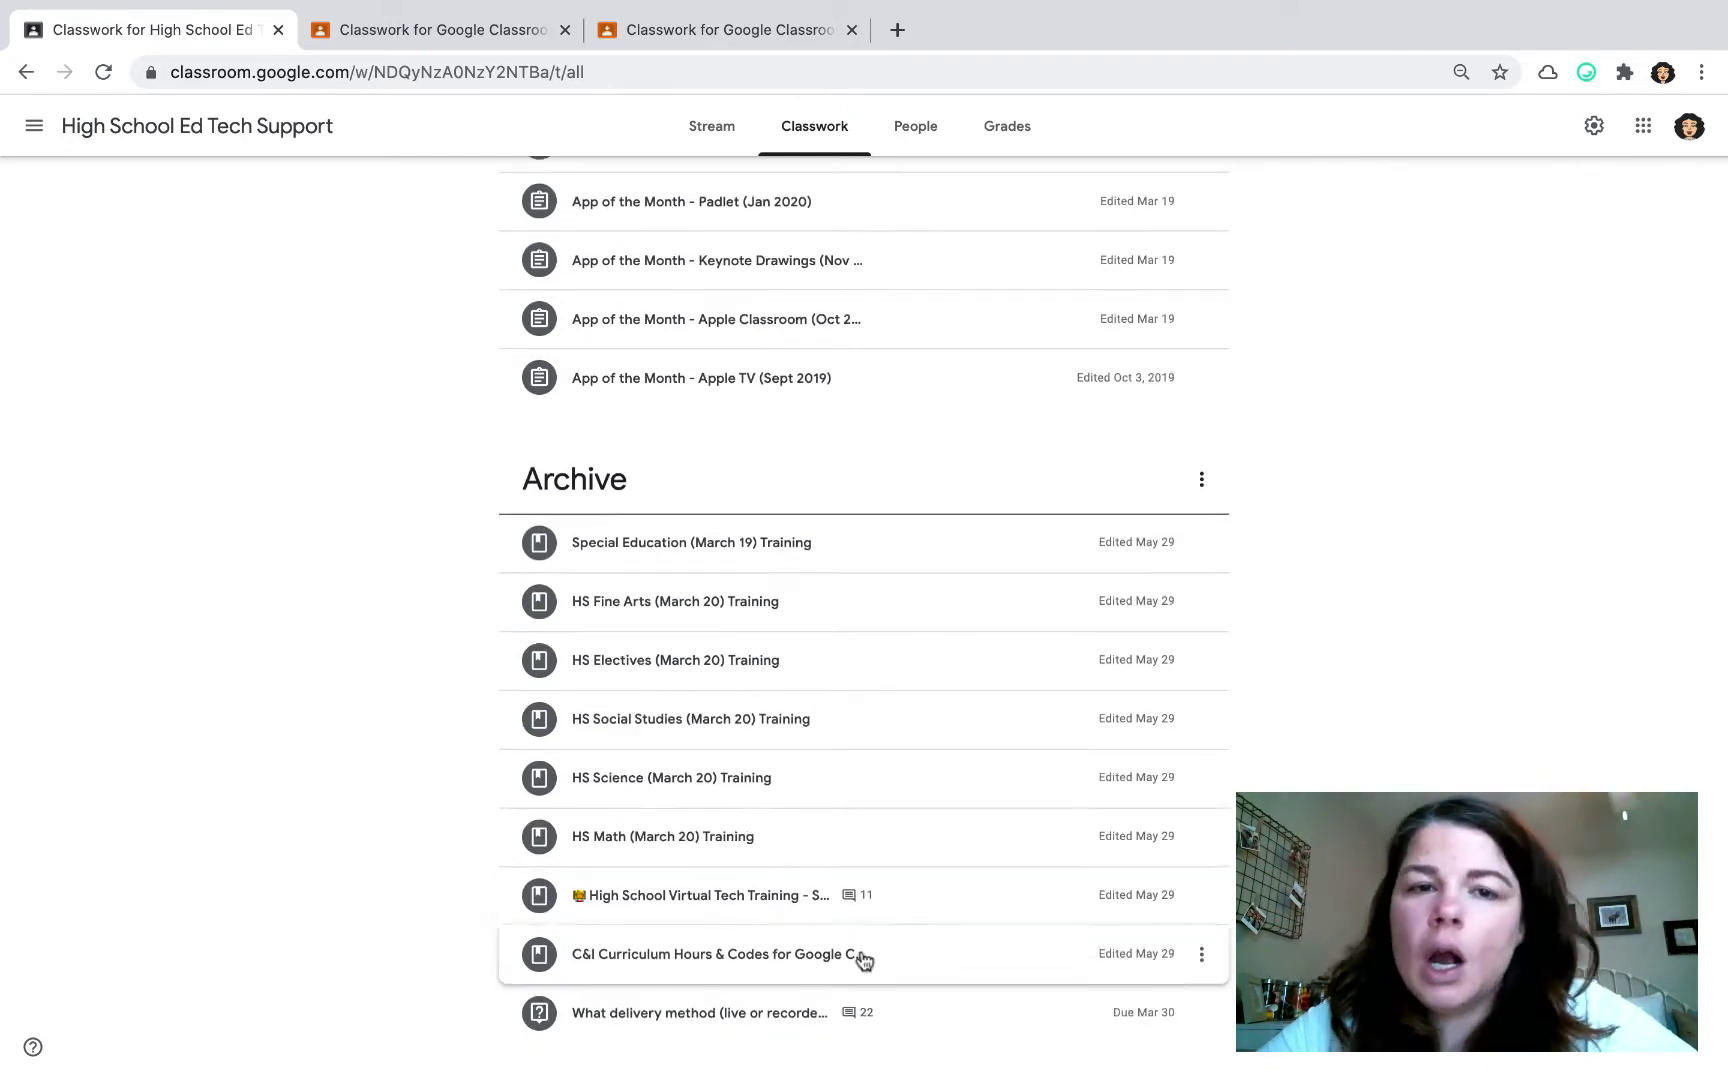
Step: Look back through the classwork topics from Archive up to Cisco WebEx and return to the Archive topic
scroll(872, 806, "up", 3)
scroll(872, 806, "up", 6)
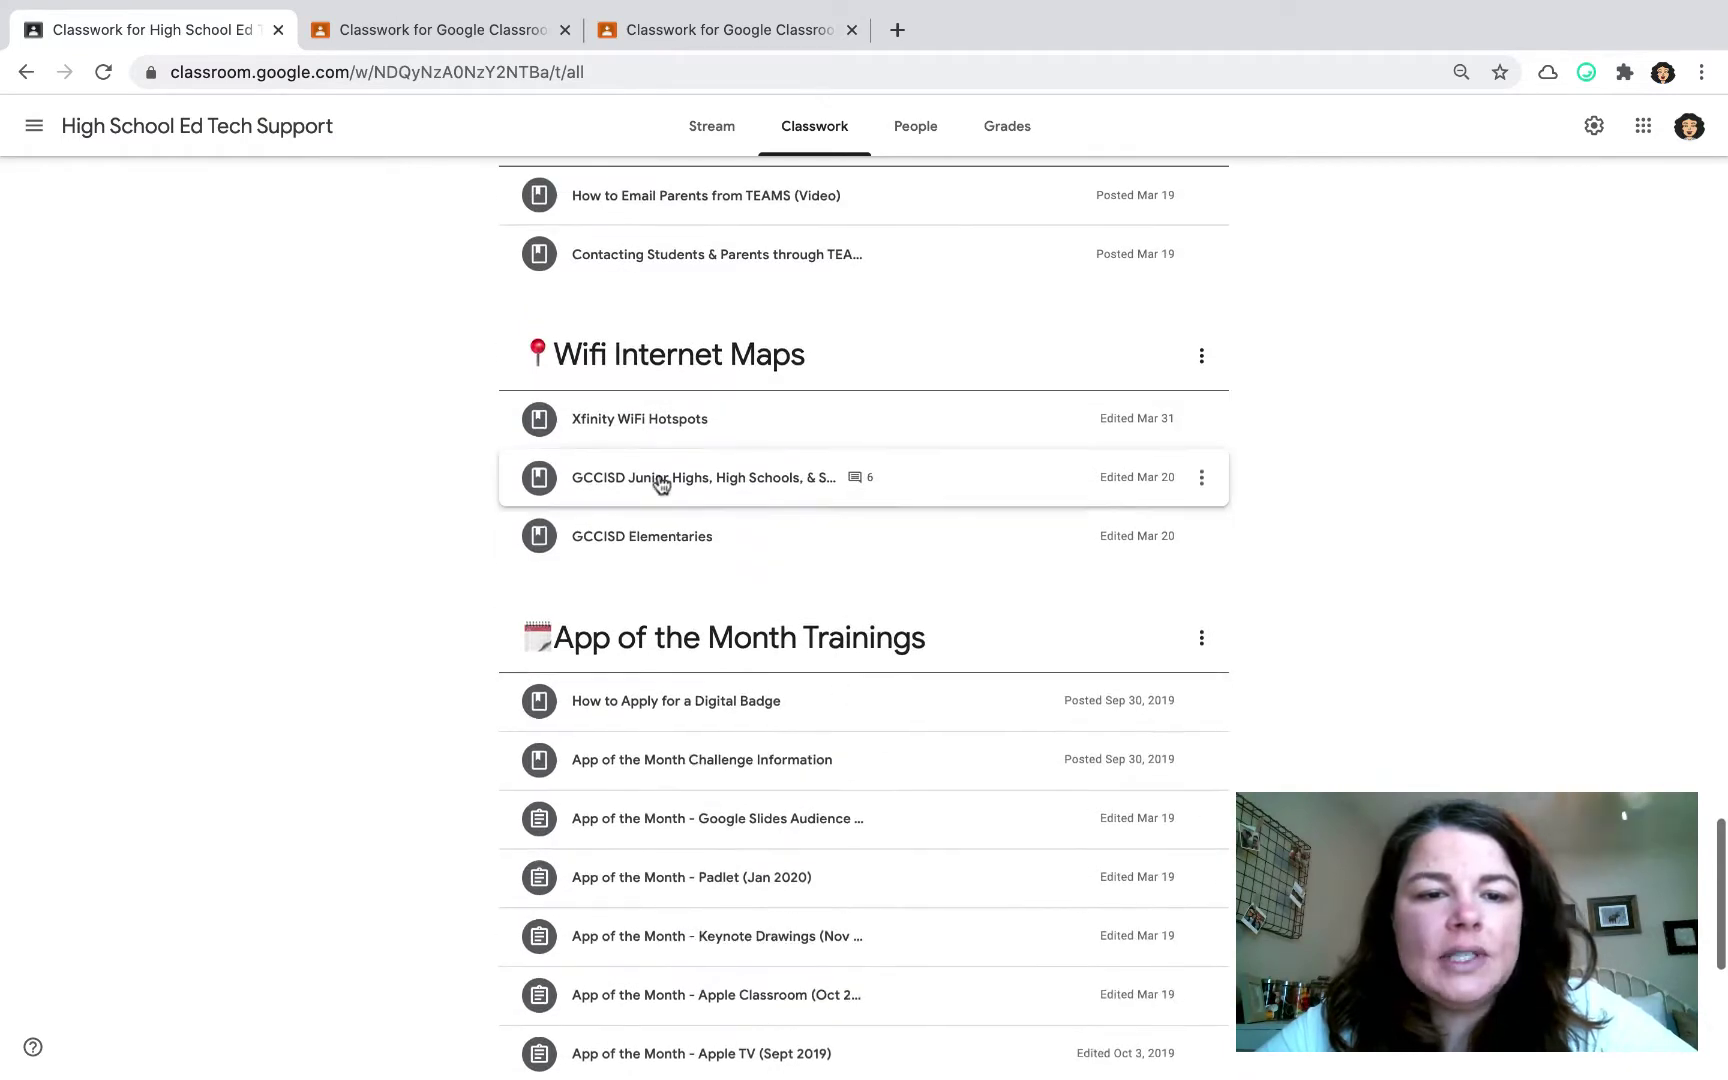
scroll(678, 328, "up", 5)
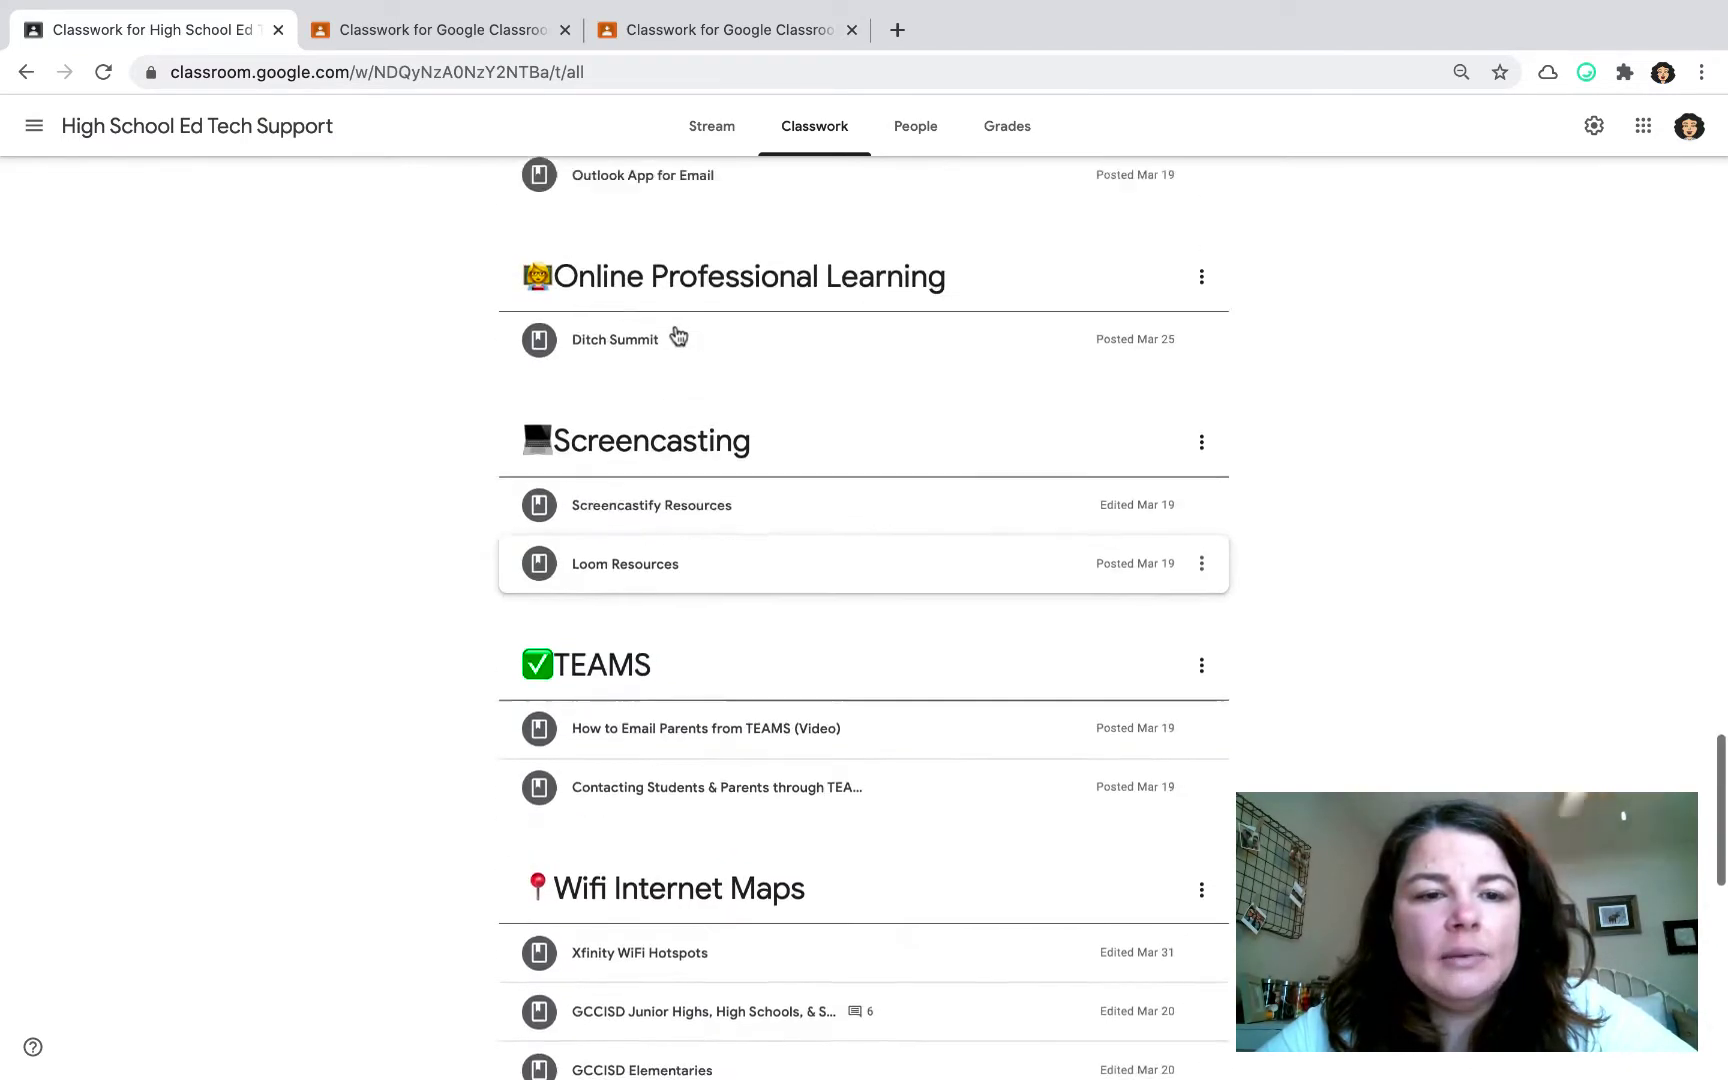
scroll(675, 333, "up", 14)
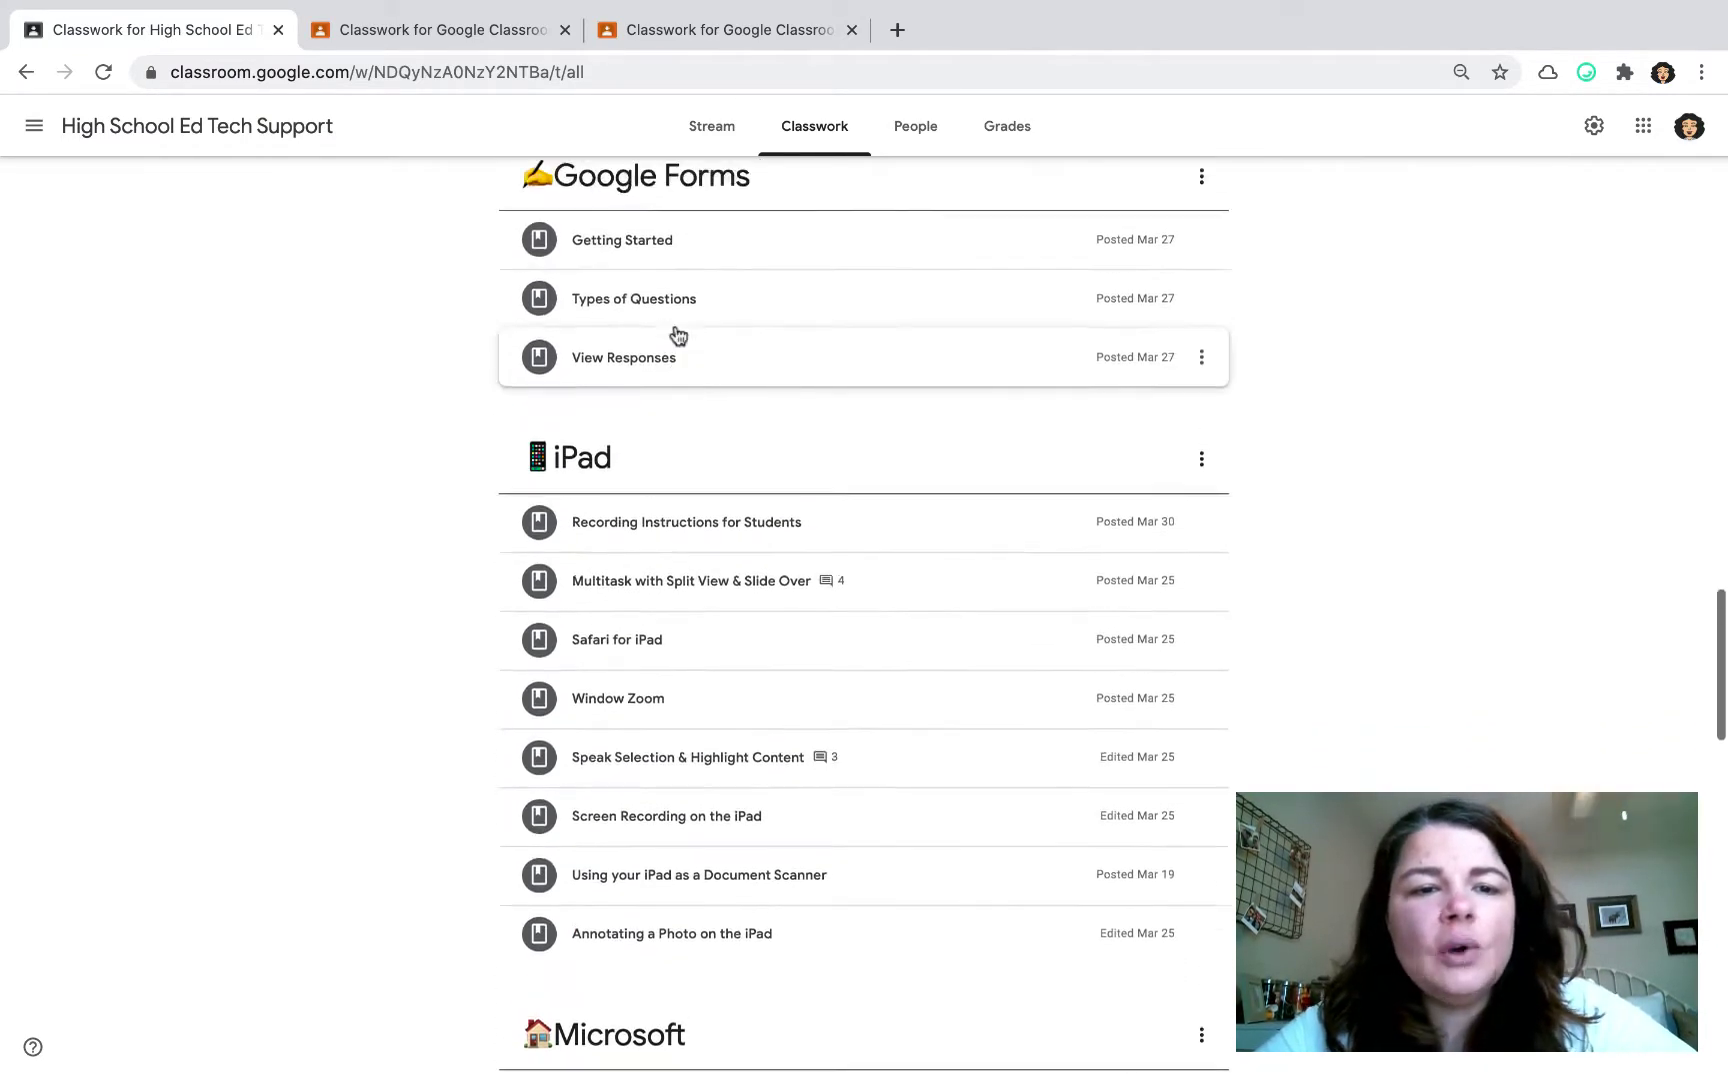
scroll(675, 333, "up", 8)
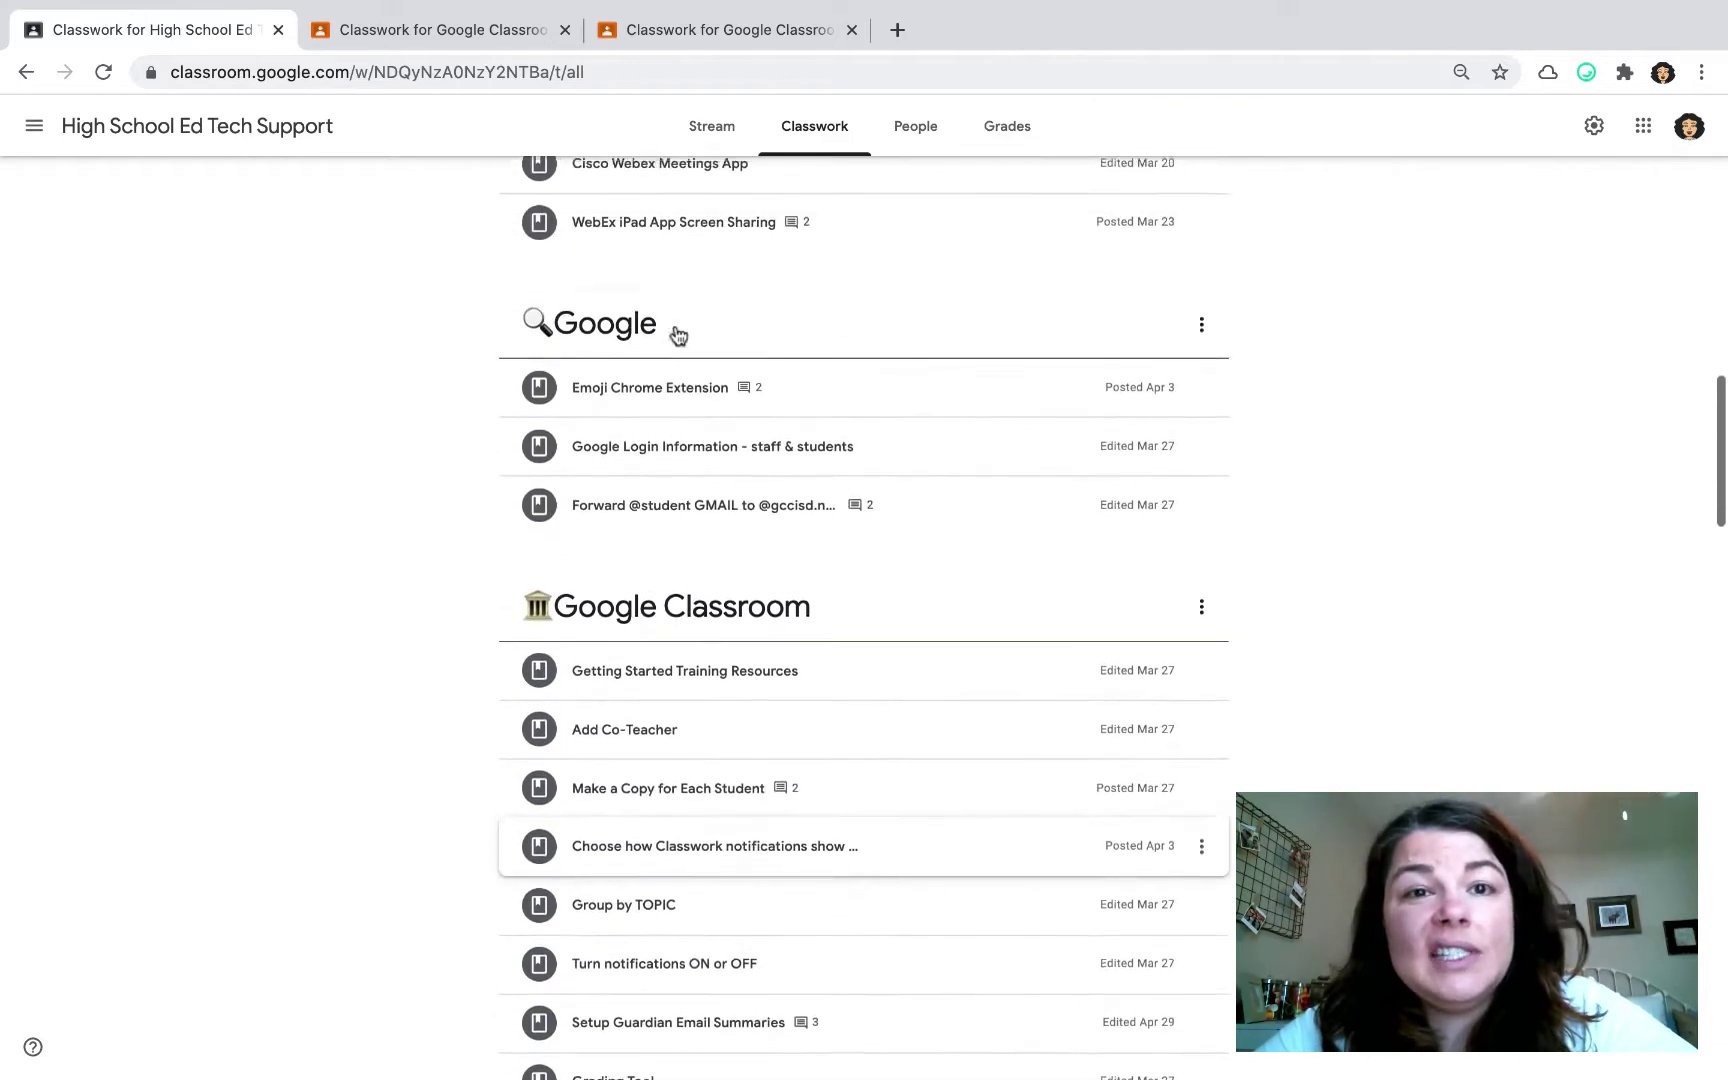
scroll(676, 335, "up", 3)
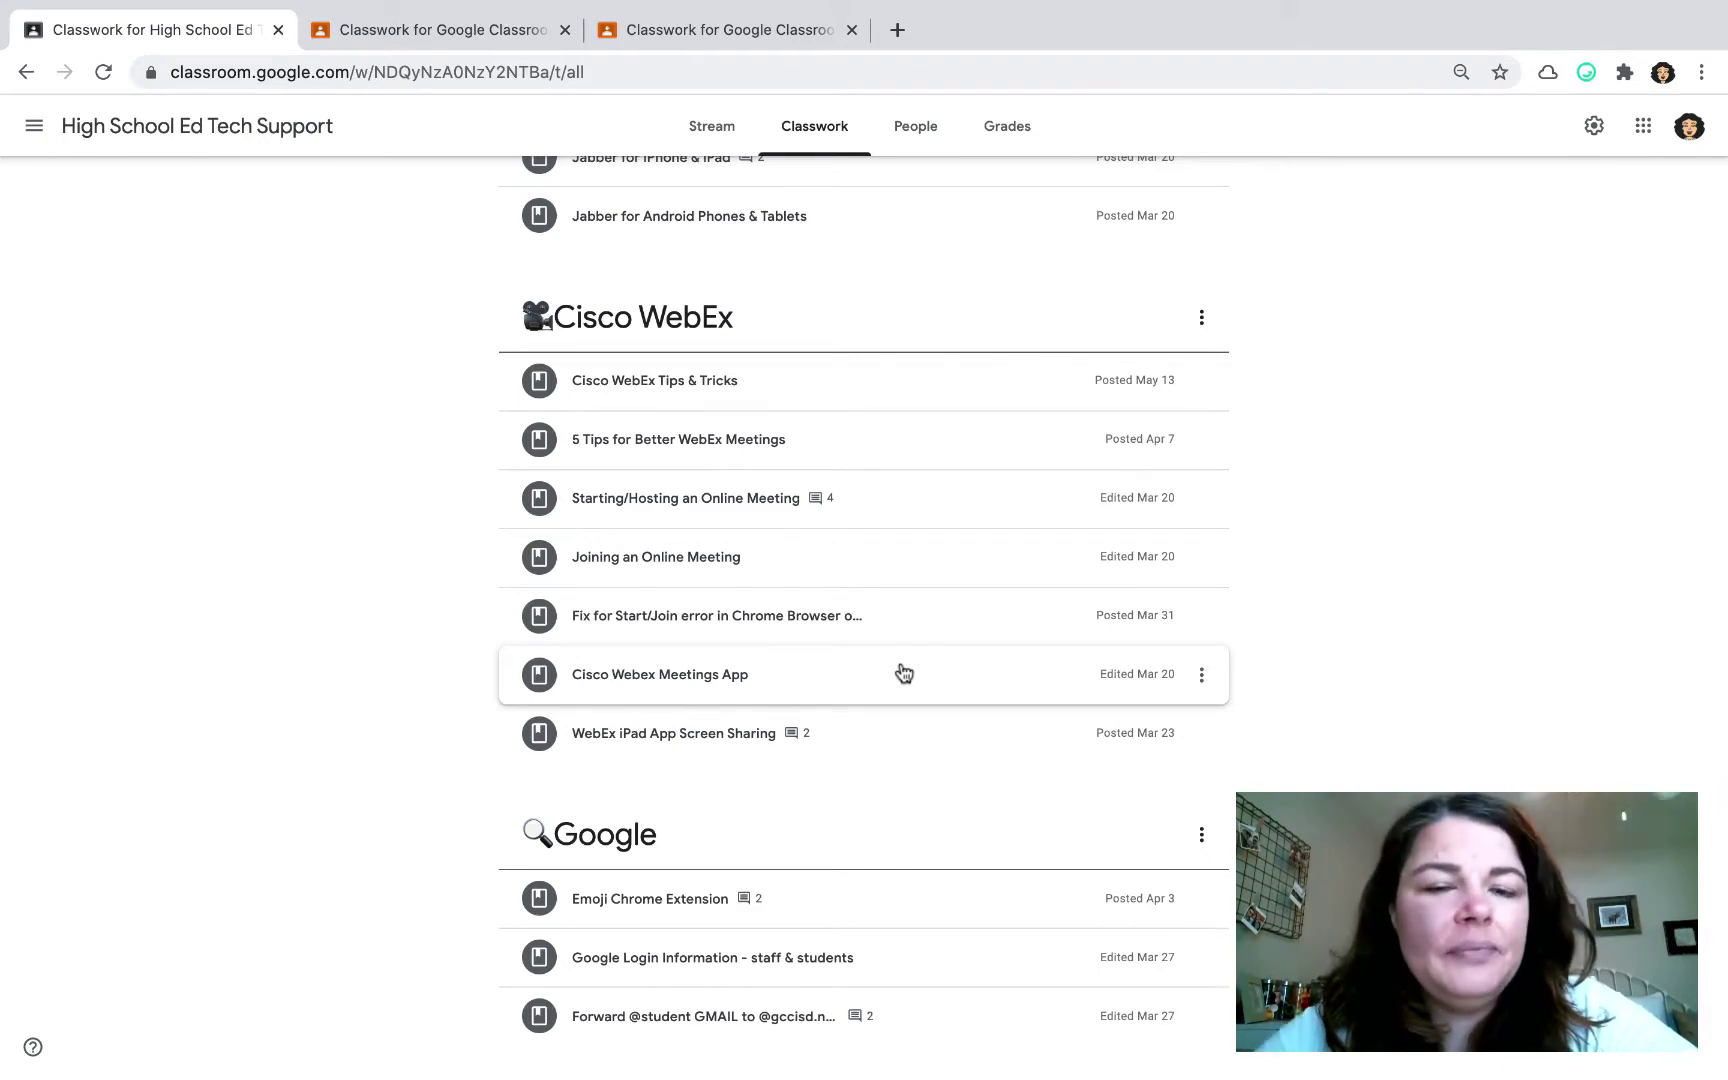
scroll(1424, 699, "down", 10)
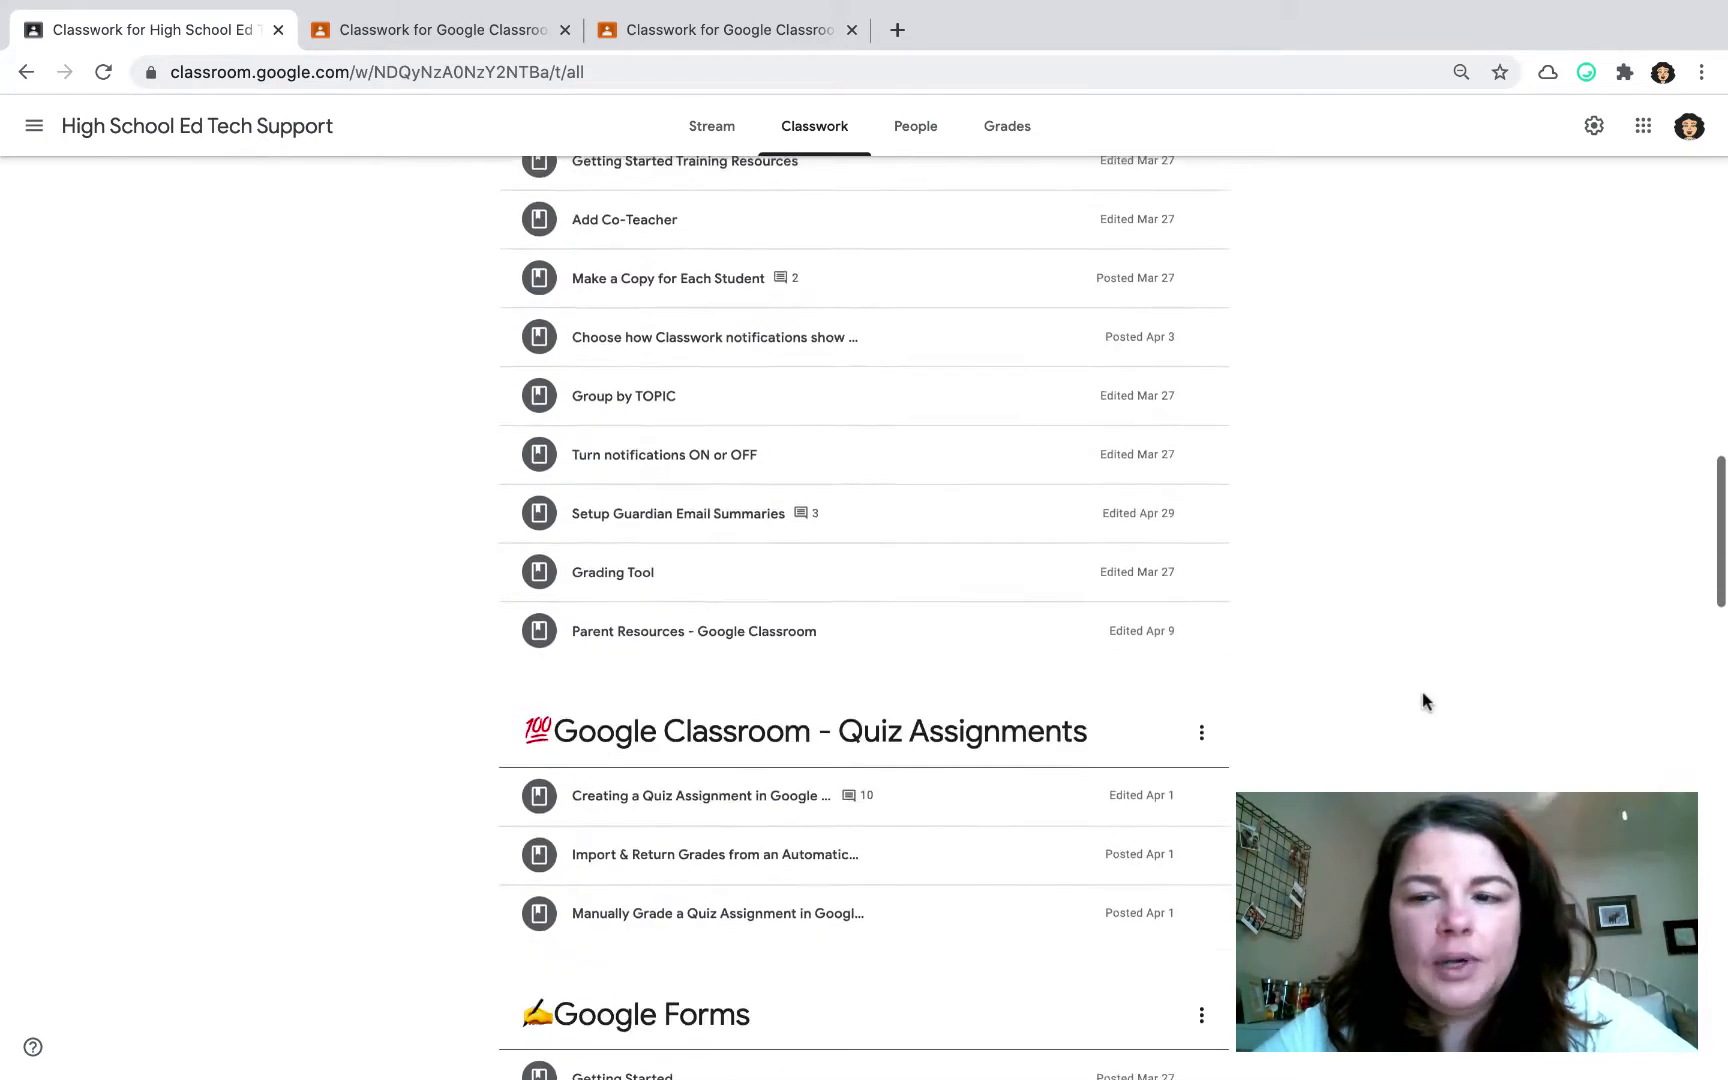
scroll(1424, 699, "down", 20)
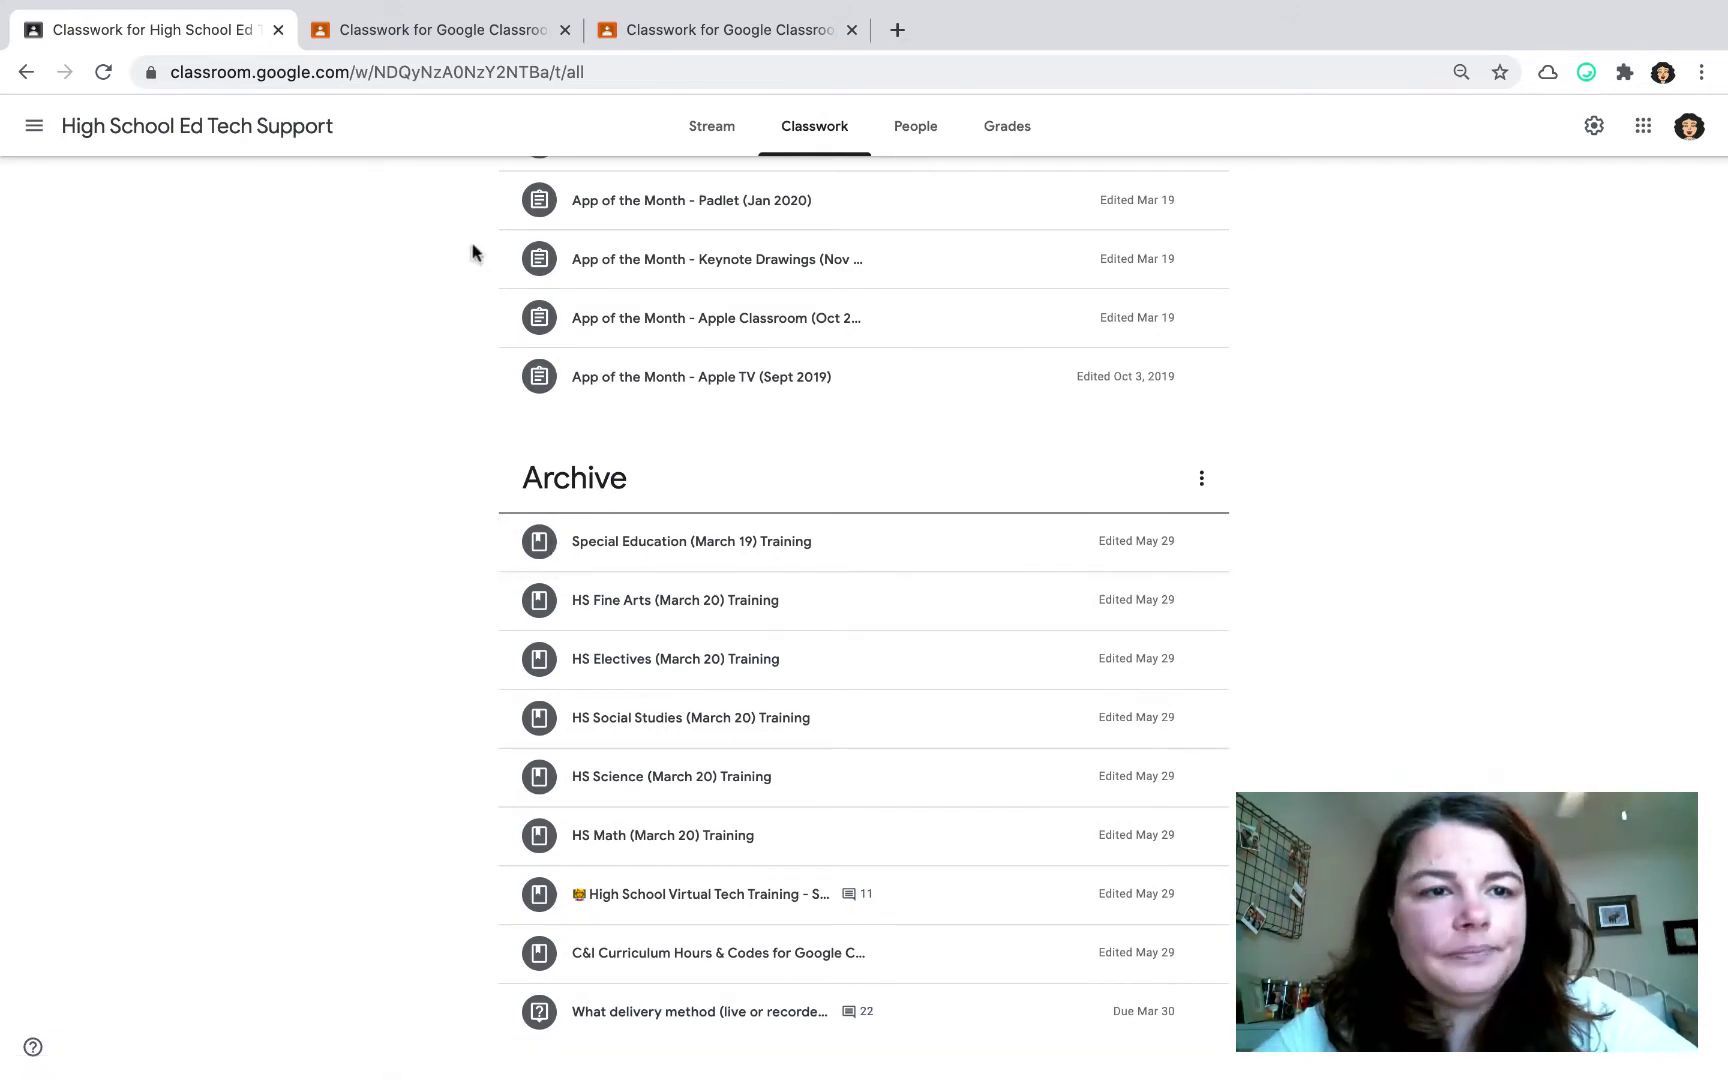
Step: Open the classwork of the Digital Notebooks using iPad class and examine its numbered topics and materials
left_click(34, 125)
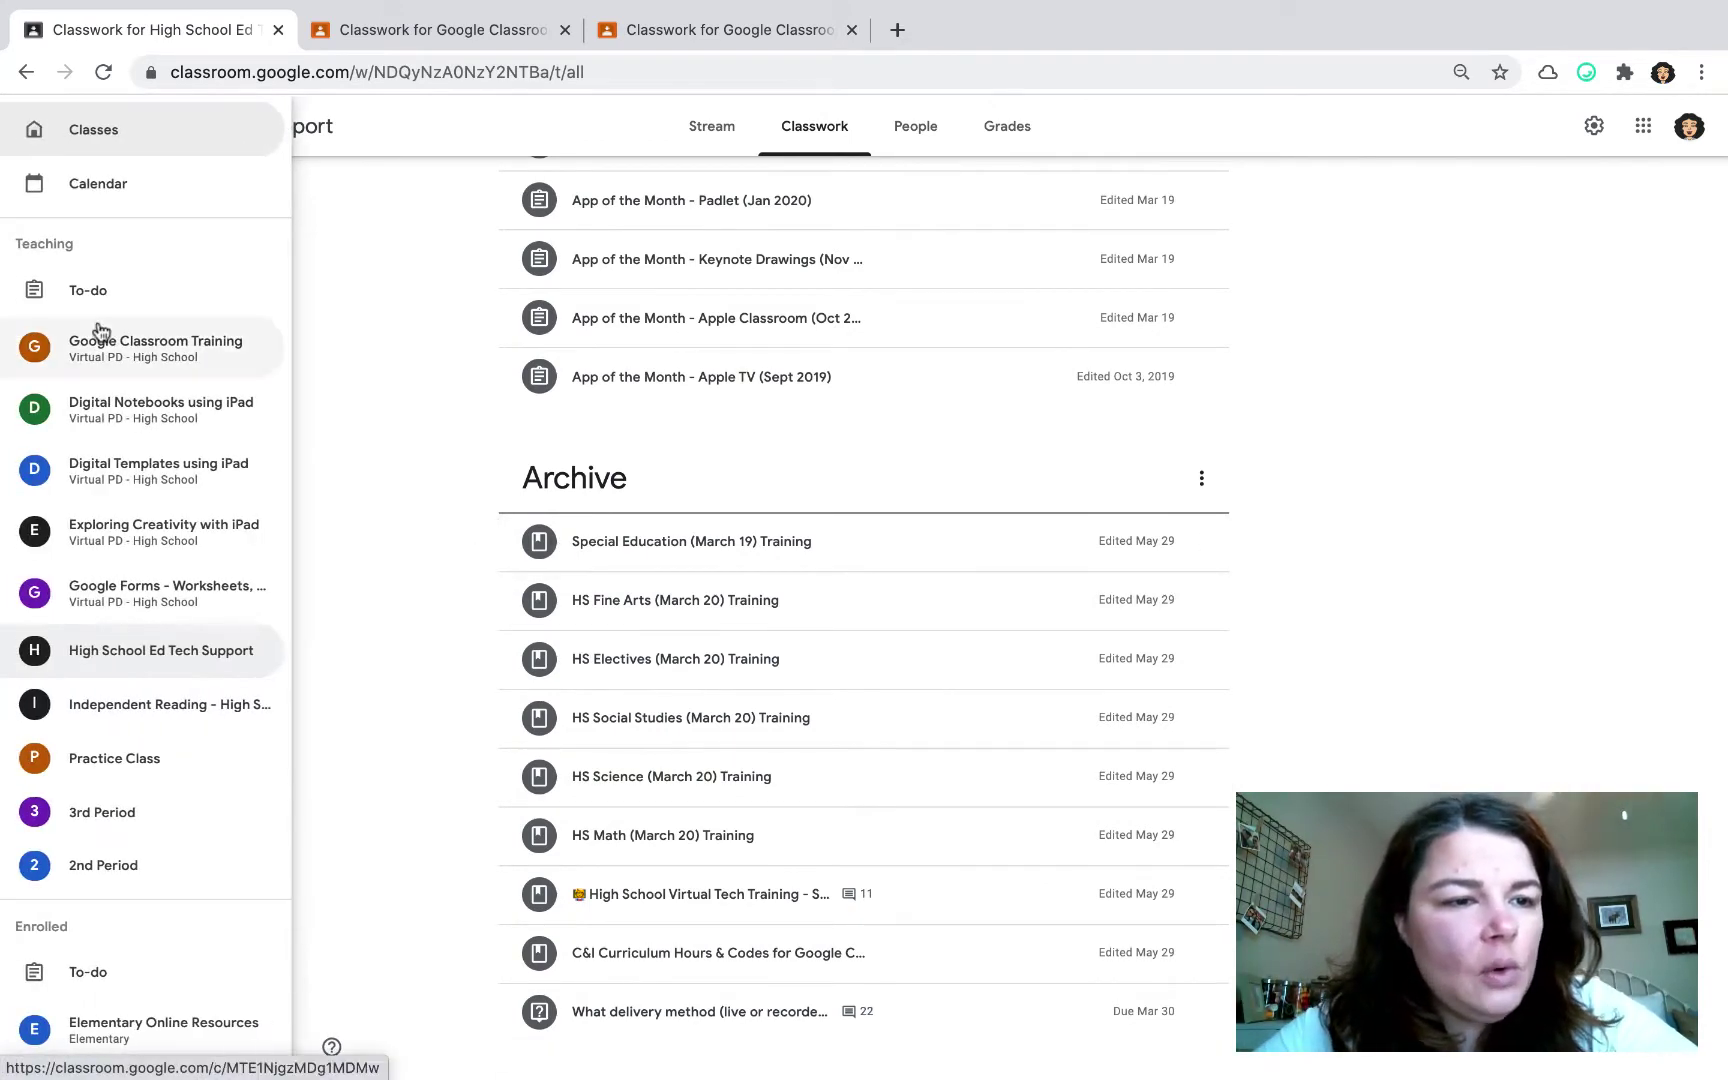
left_click(143, 418)
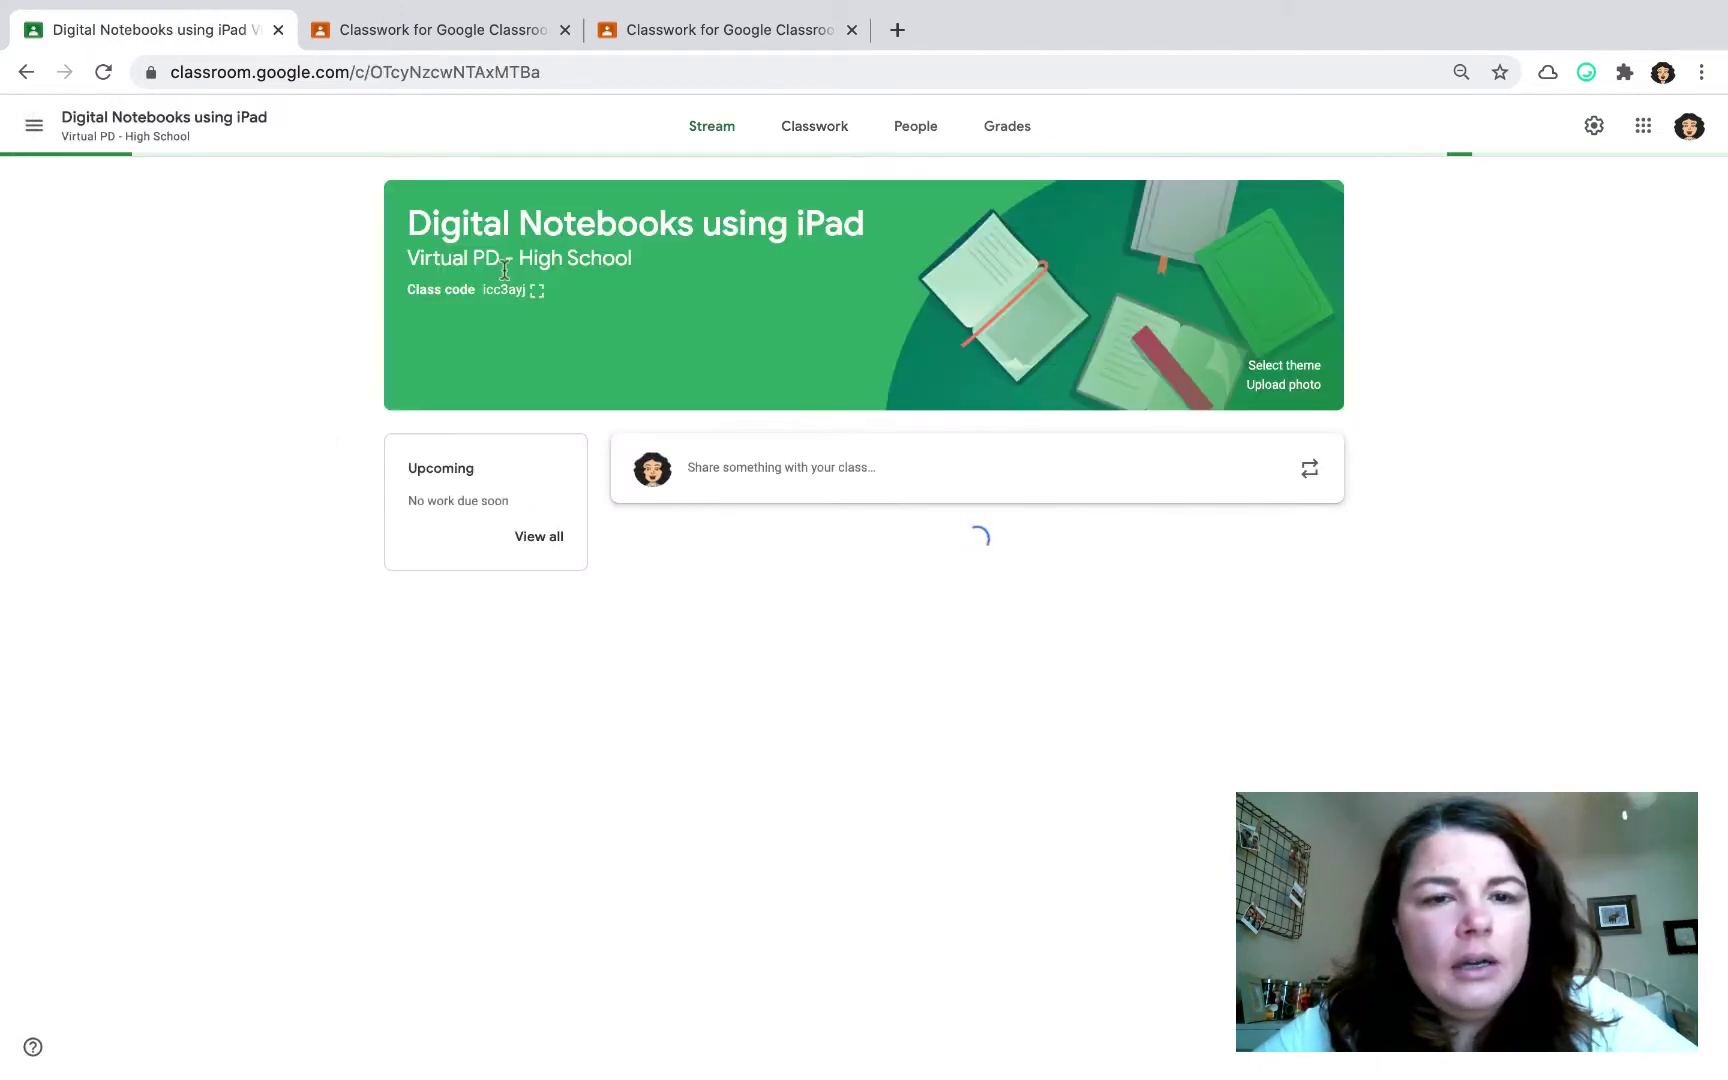
left_click(841, 131)
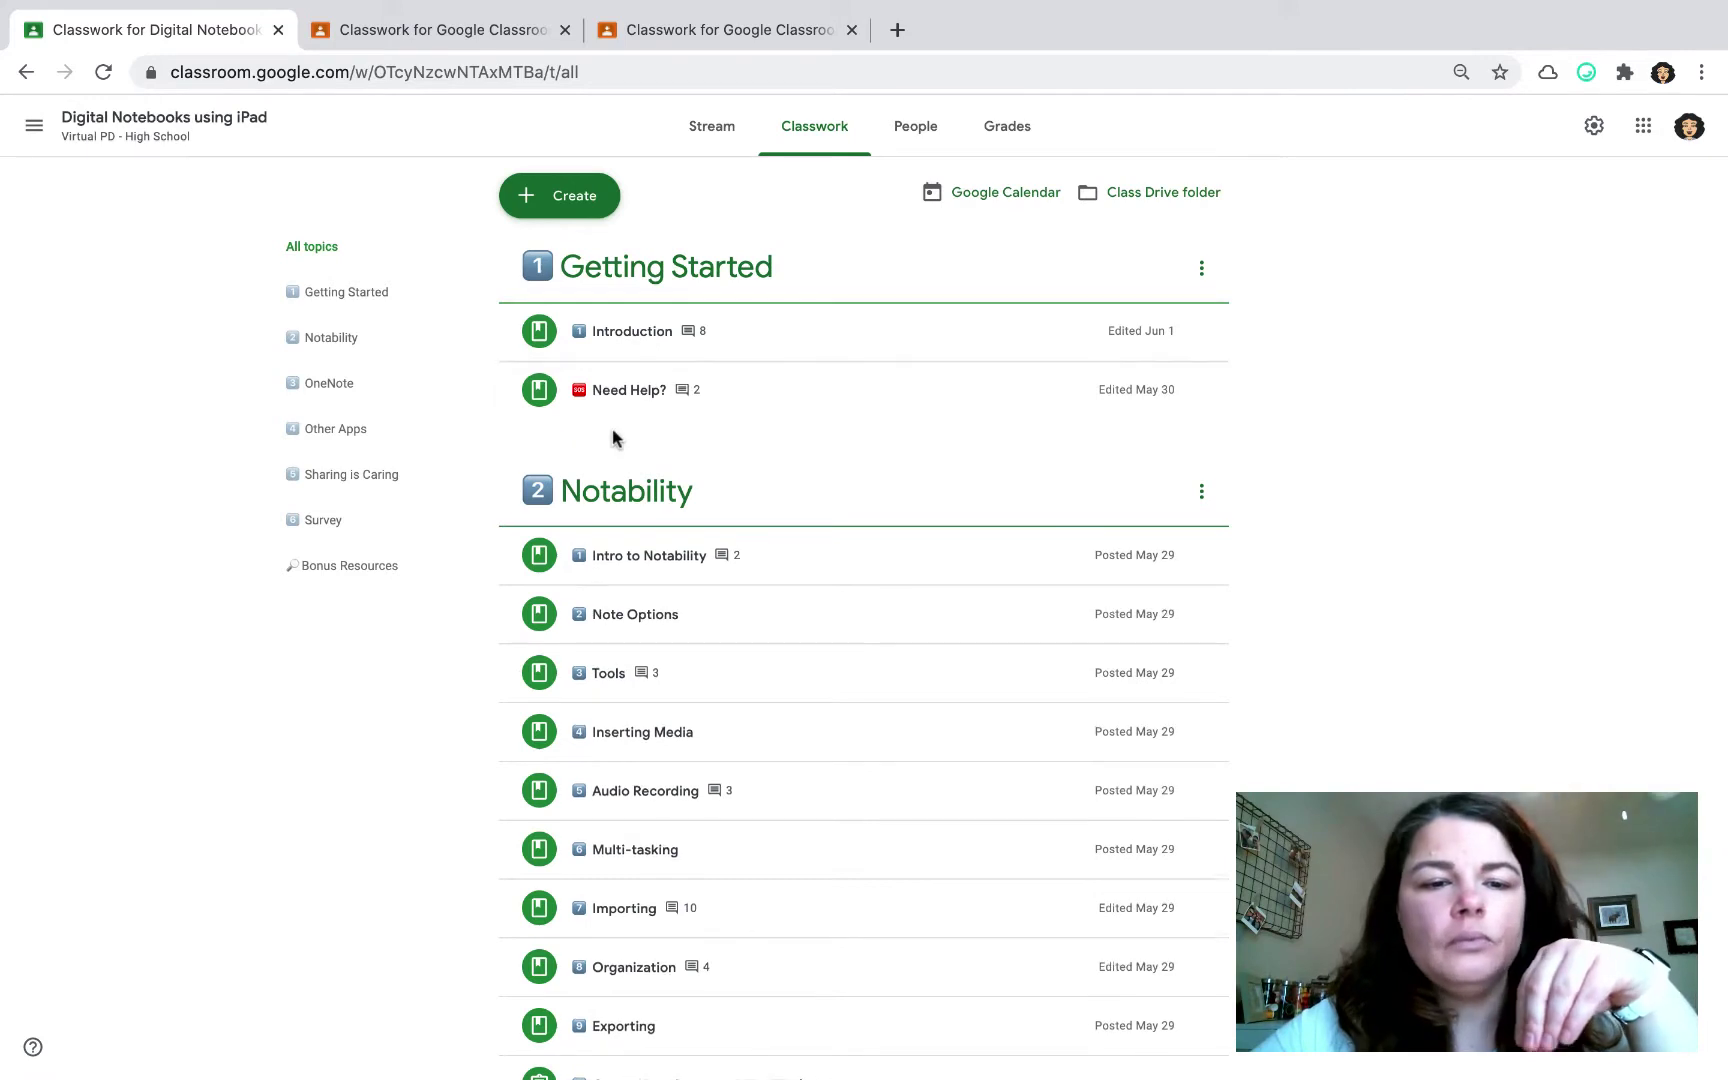
scroll(609, 436, "down", 2)
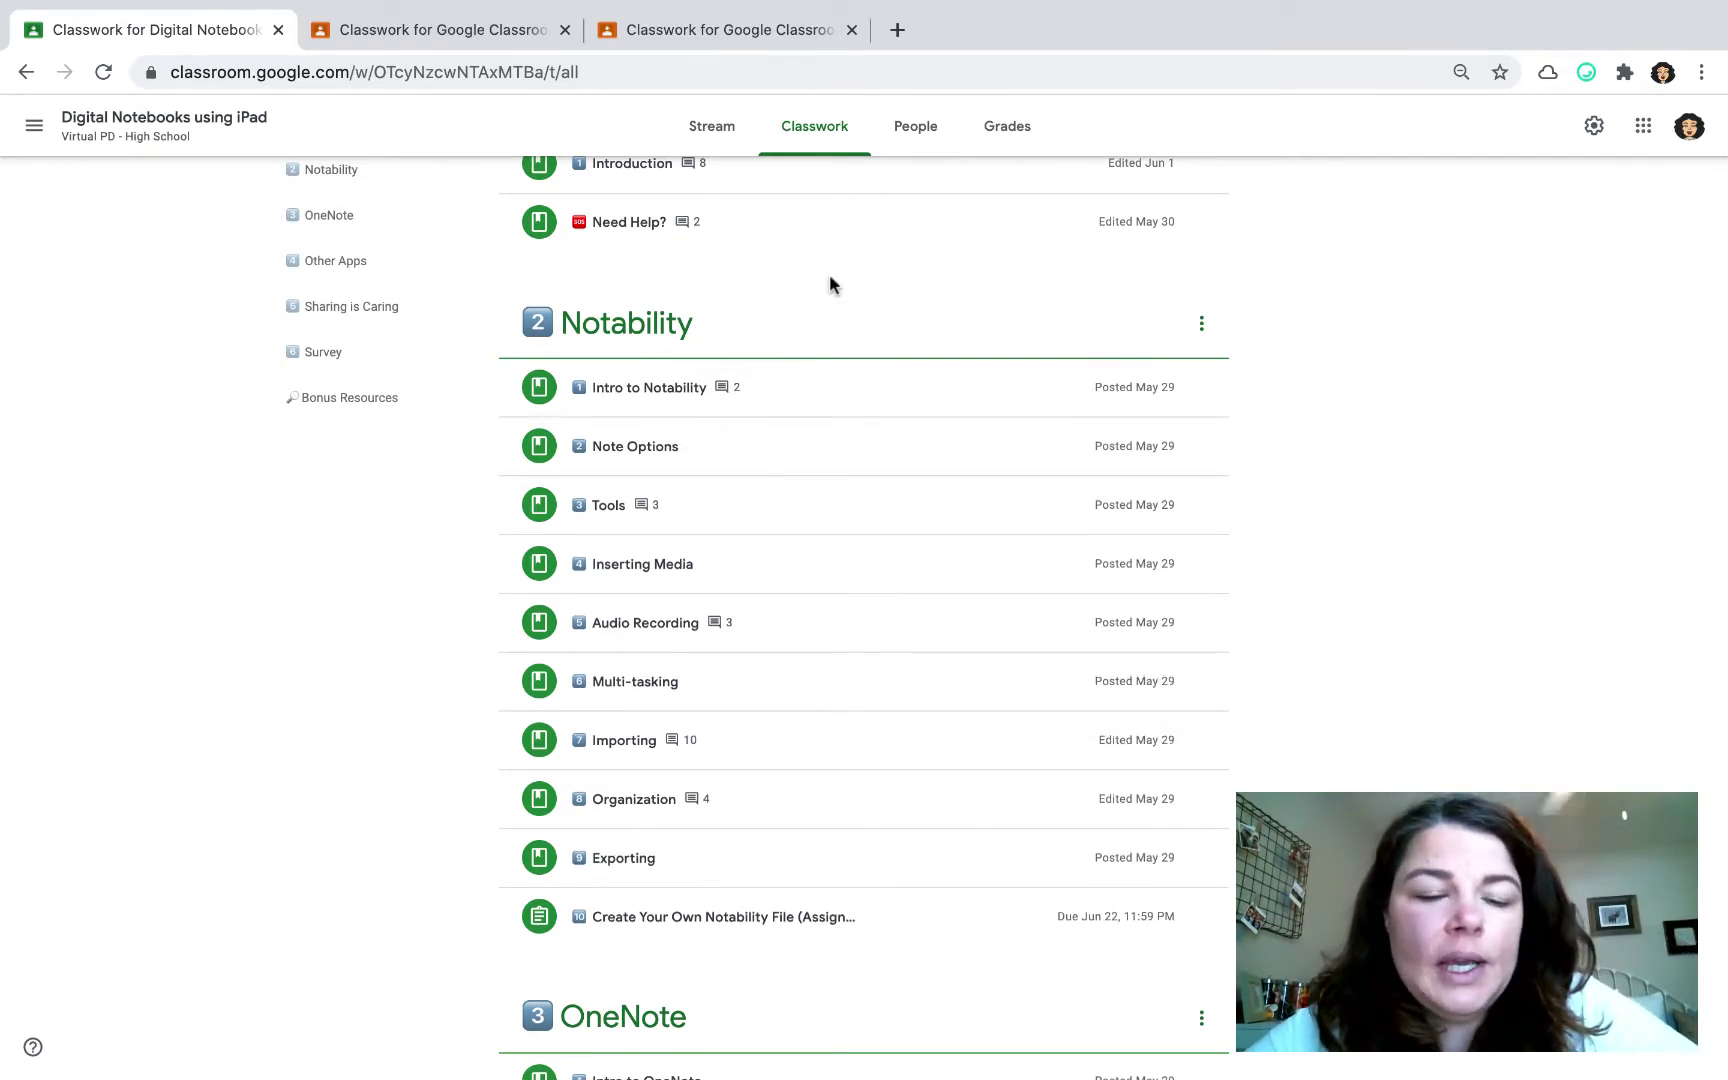
scroll(838, 410, "down", 3)
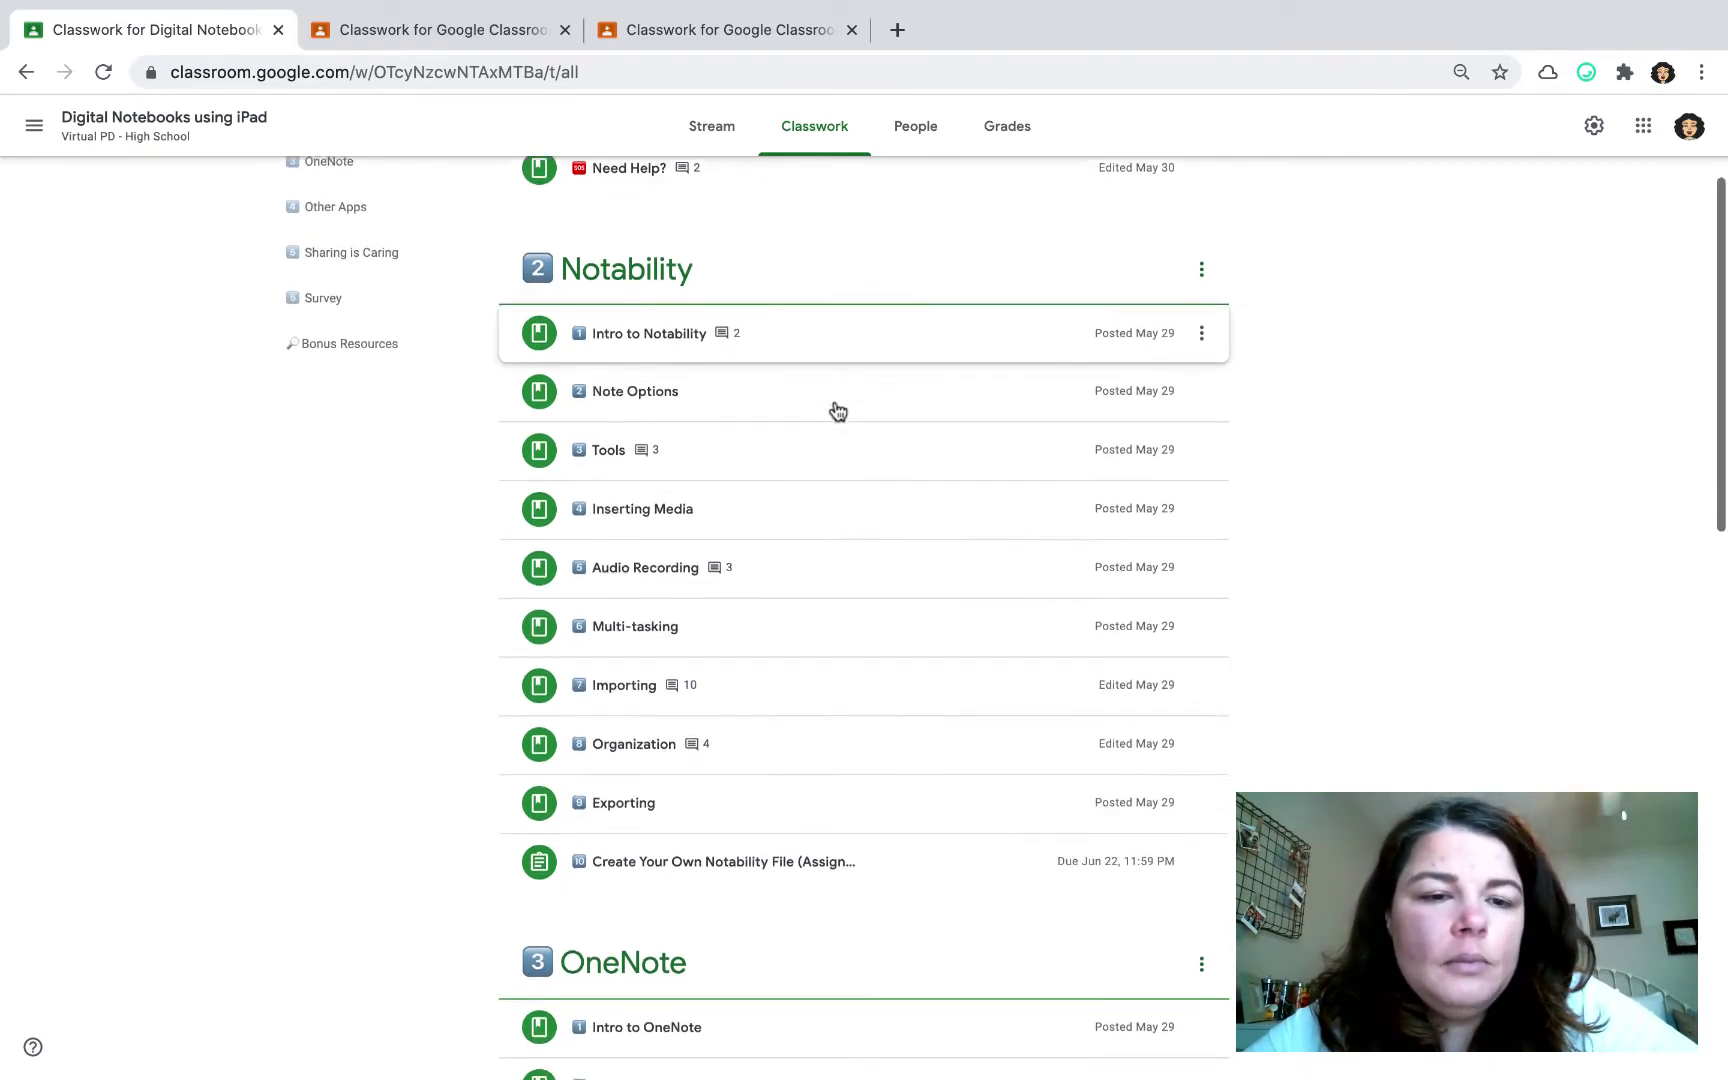
scroll(838, 410, "down", 4)
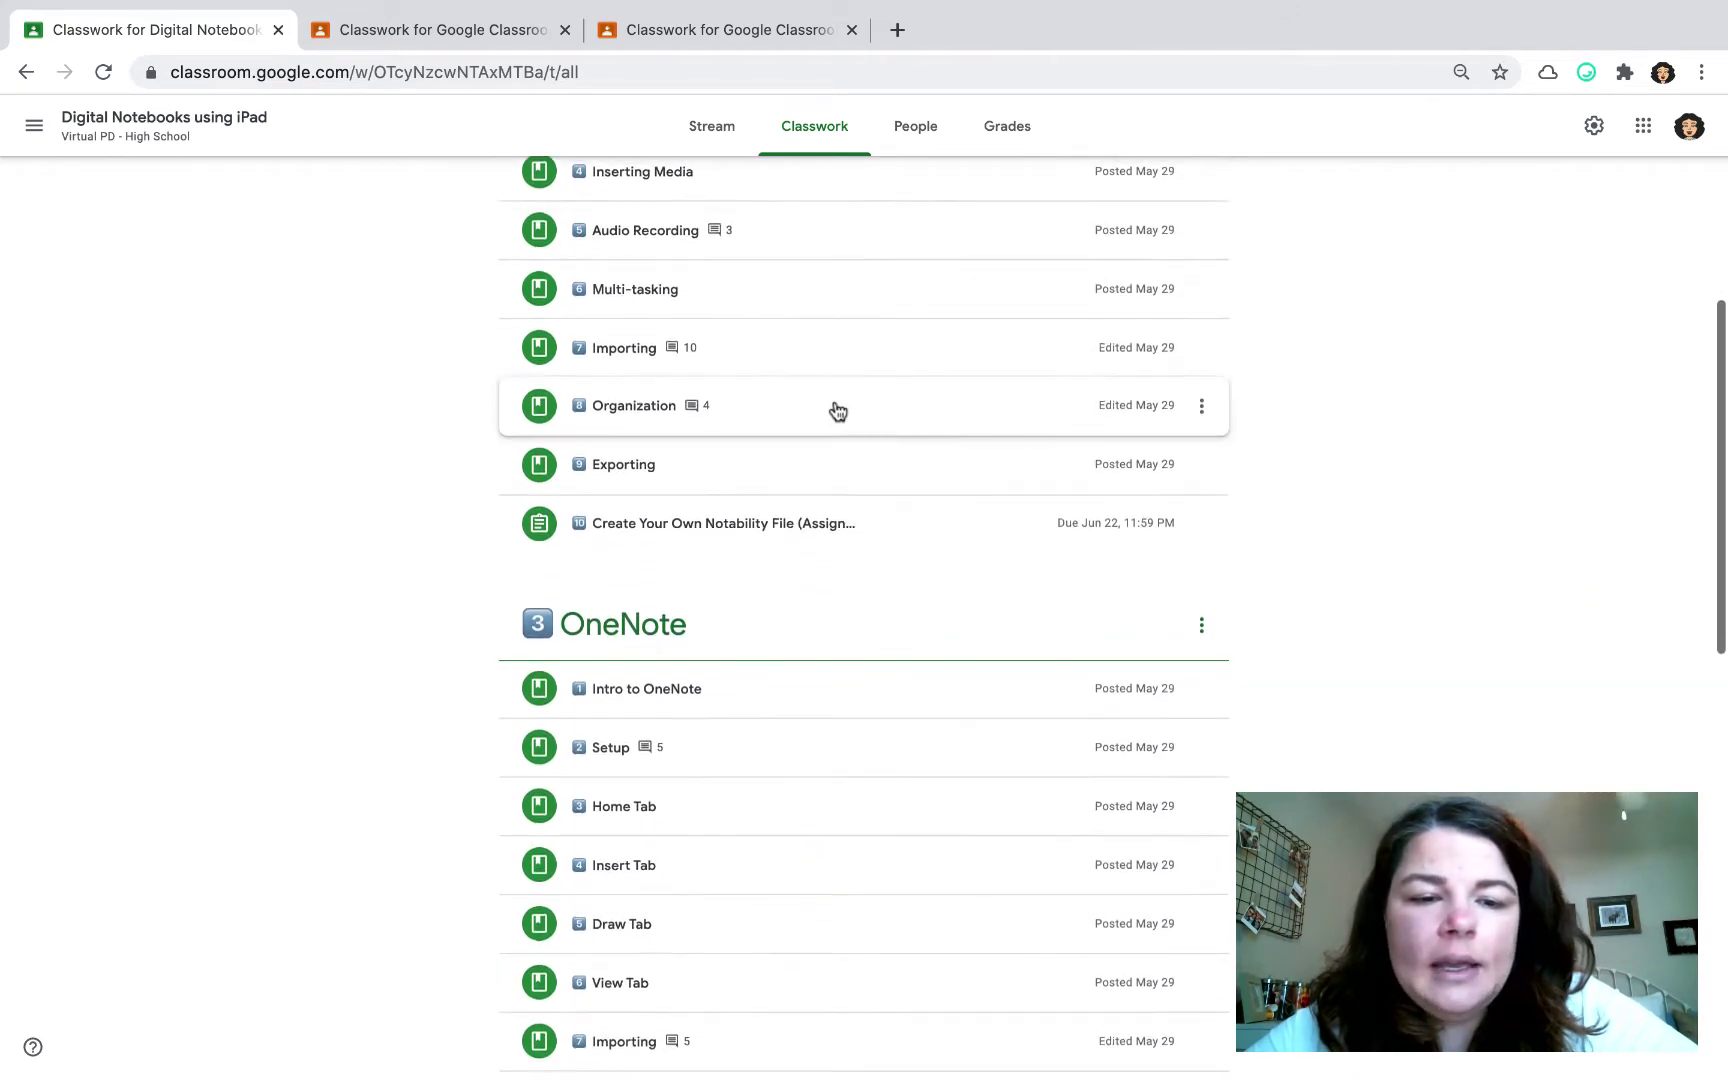
scroll(838, 410, "down", 2)
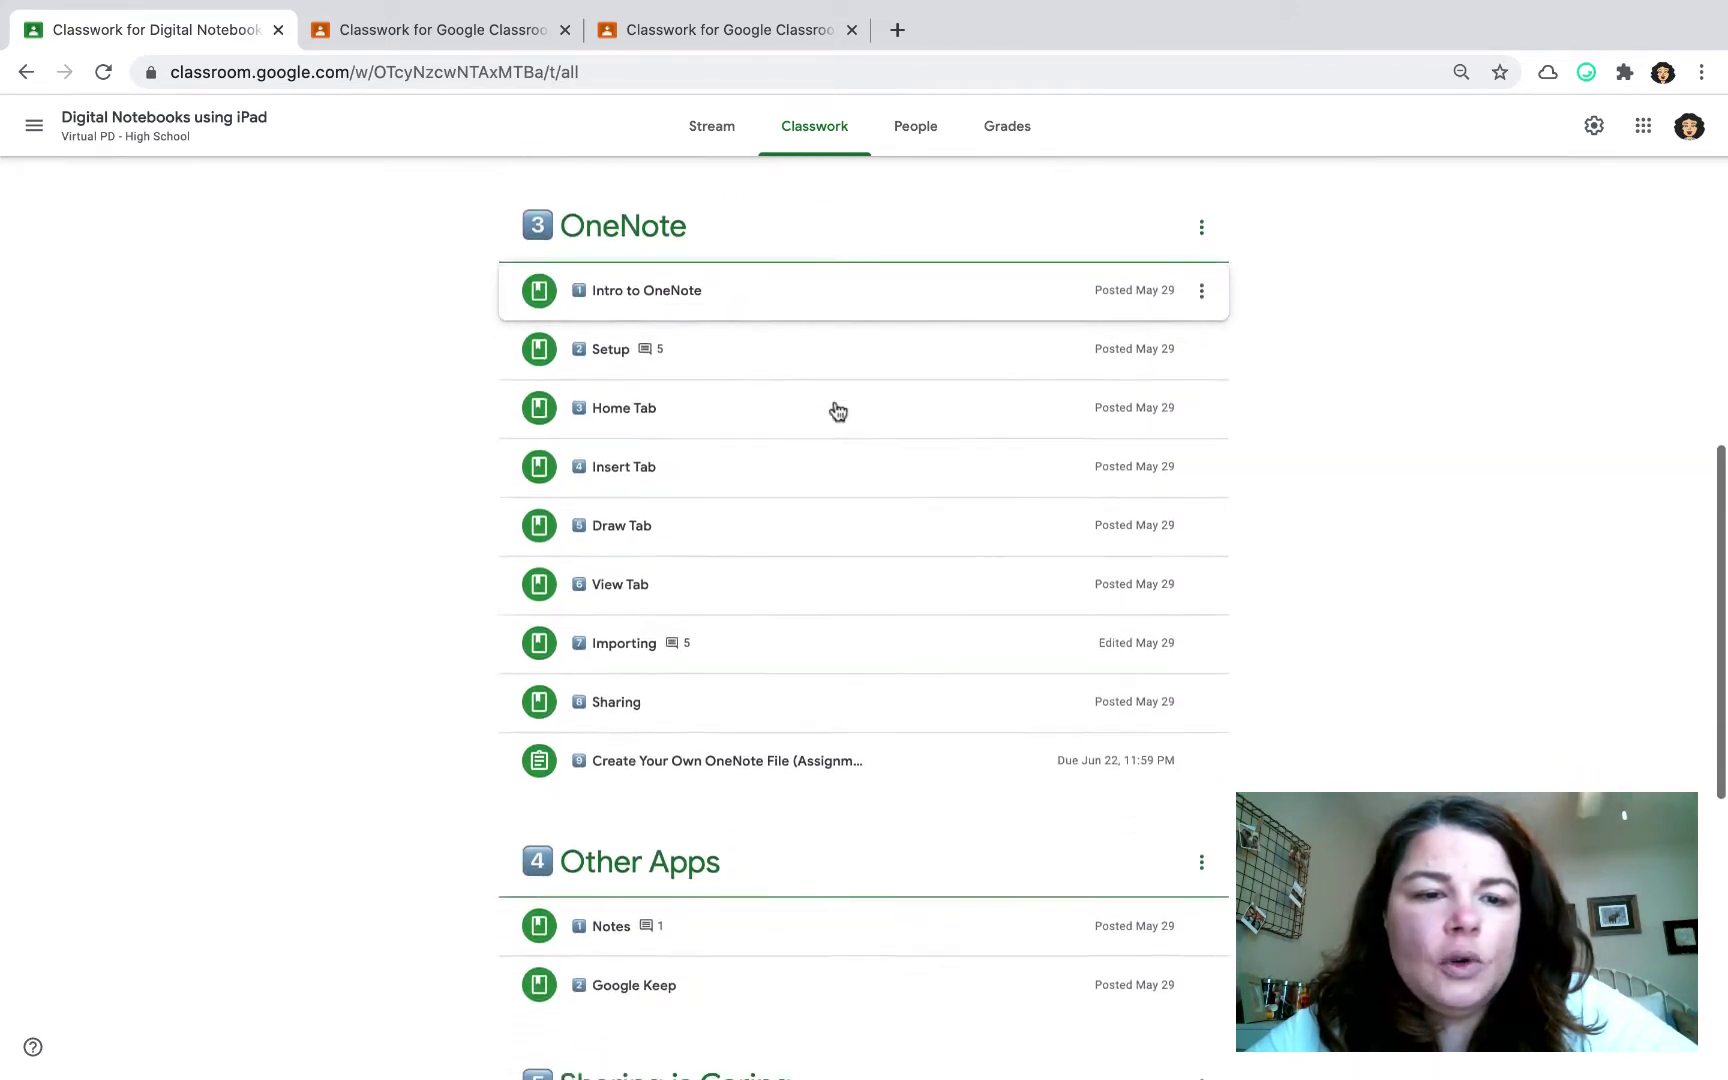
scroll(838, 410, "up", 5)
scroll(838, 410, "up", 5)
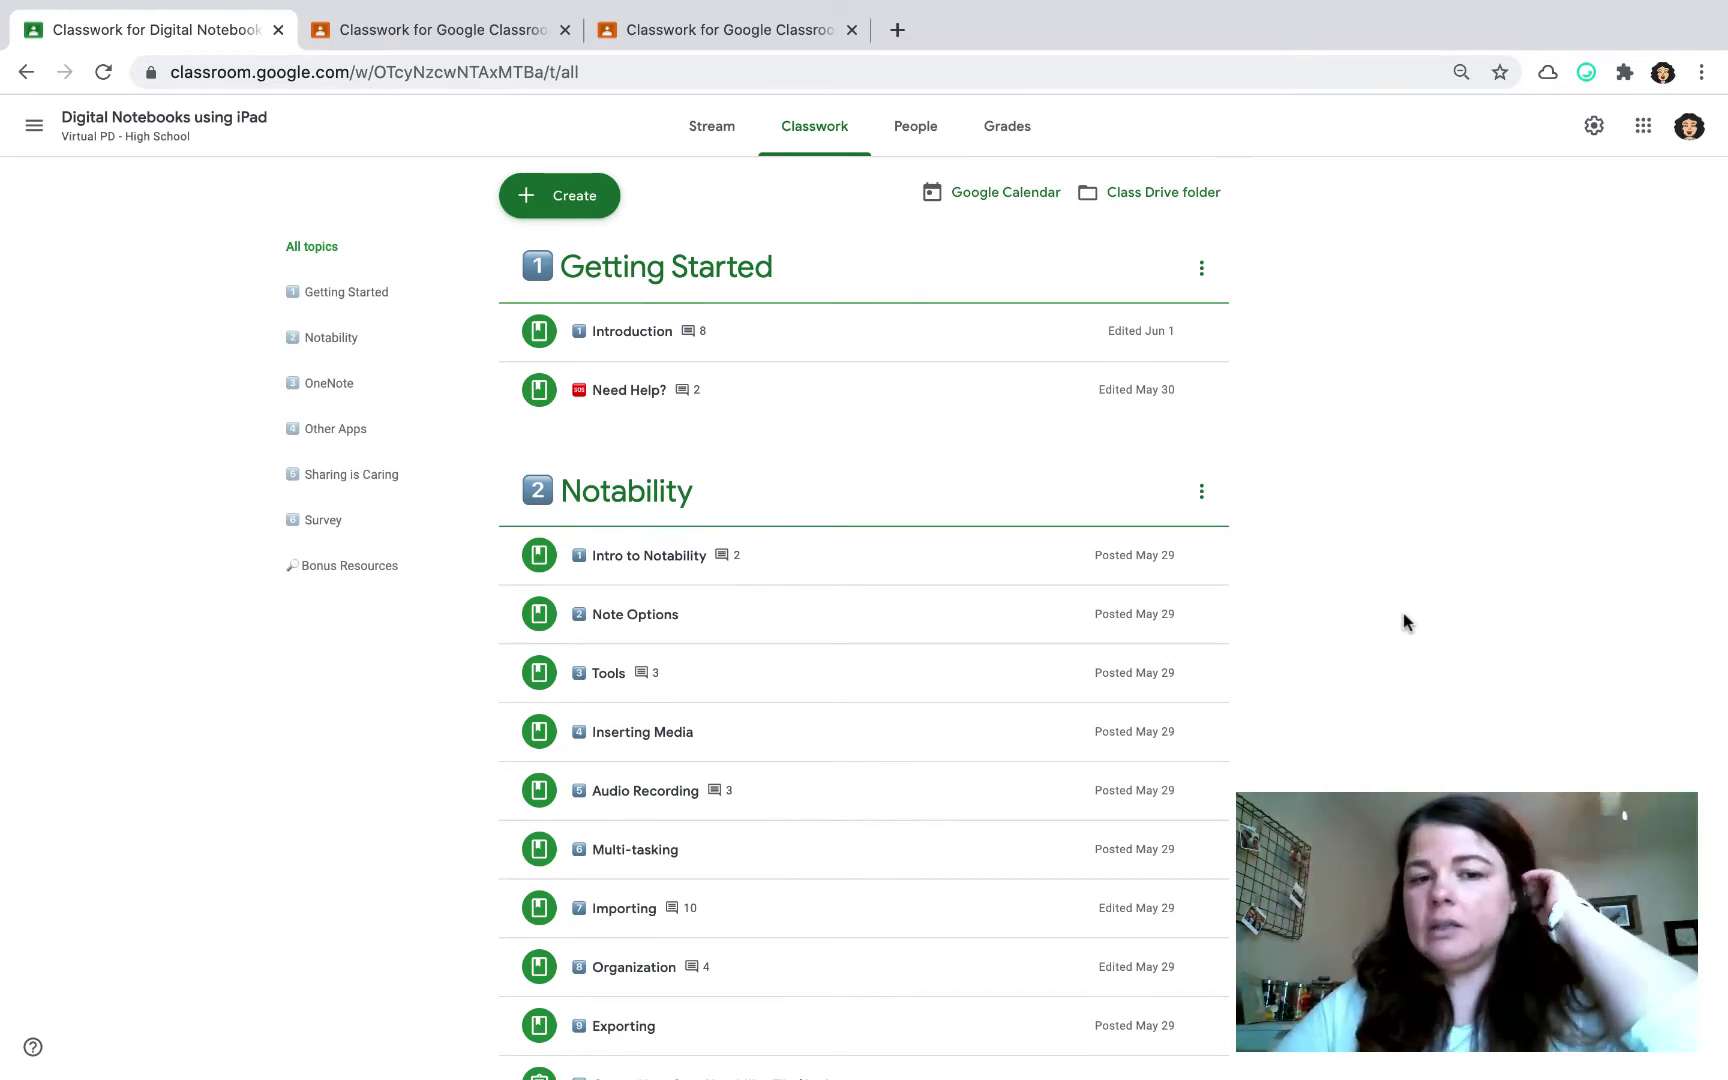
Step: Switch to the Google Classroom Training classwork and add a topic named "Stream Information"
left_click(655, 30)
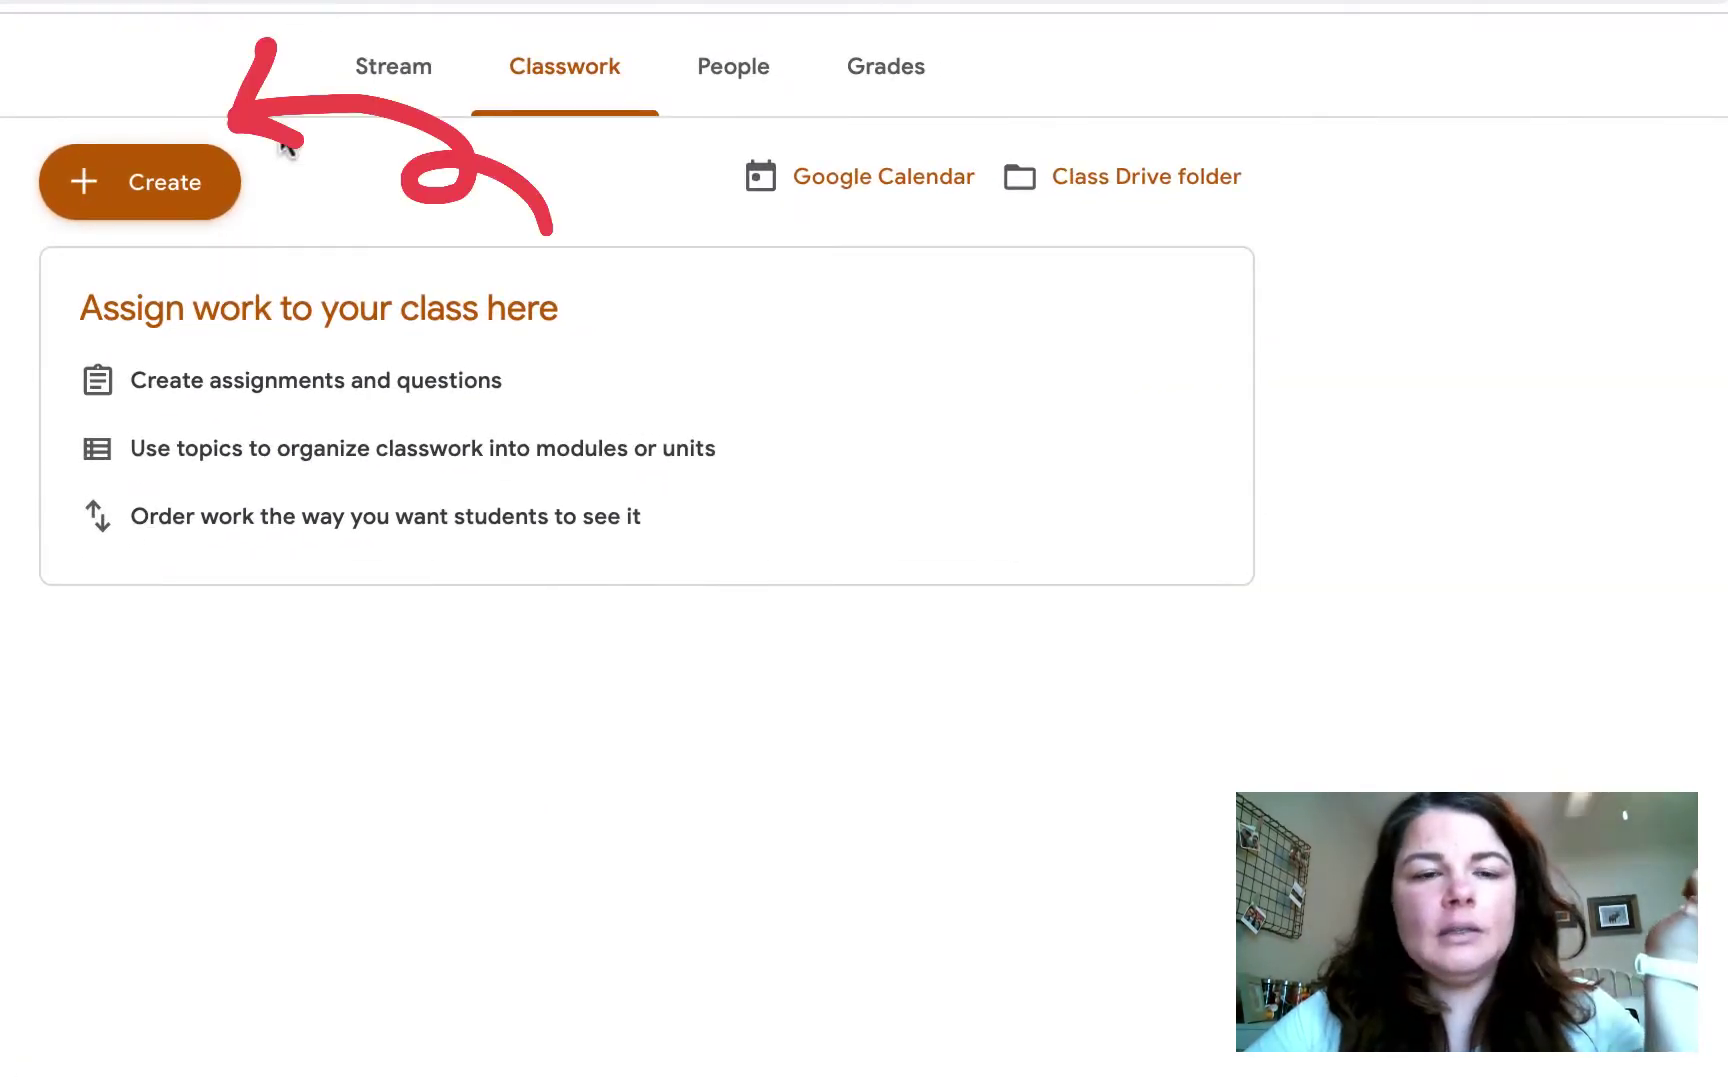
left_click(175, 185)
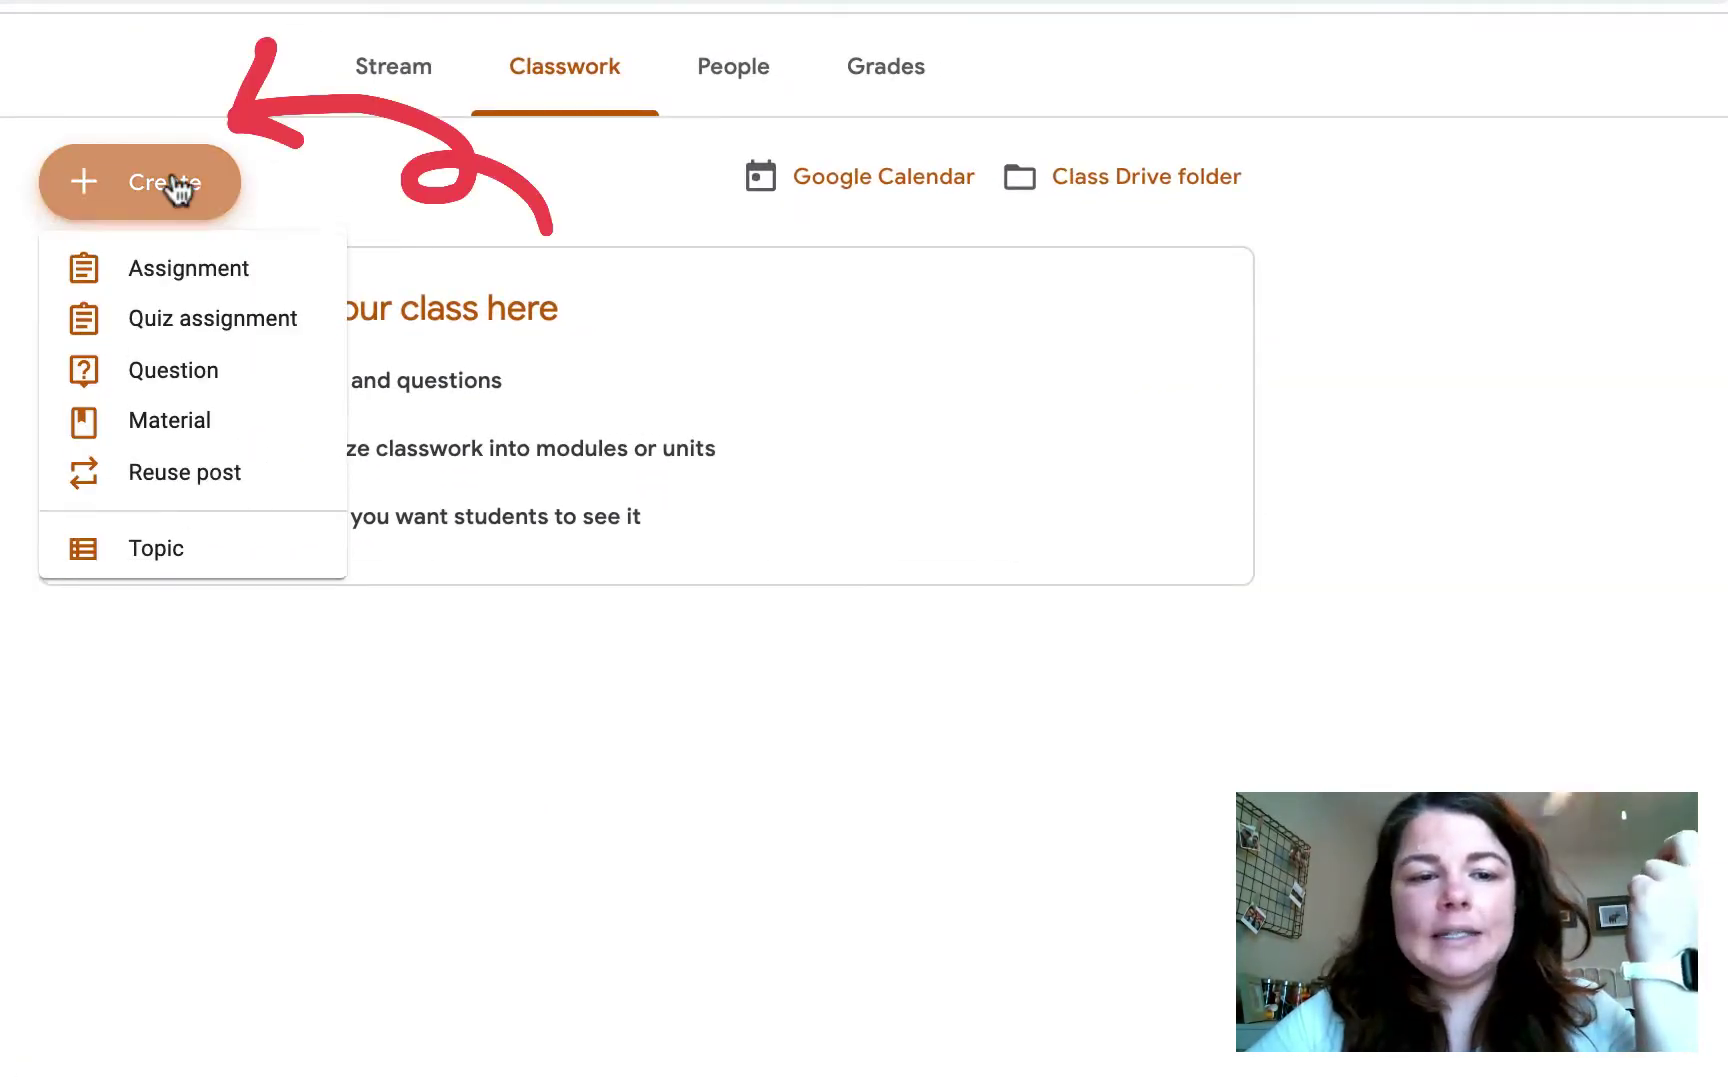
left_click(170, 548)
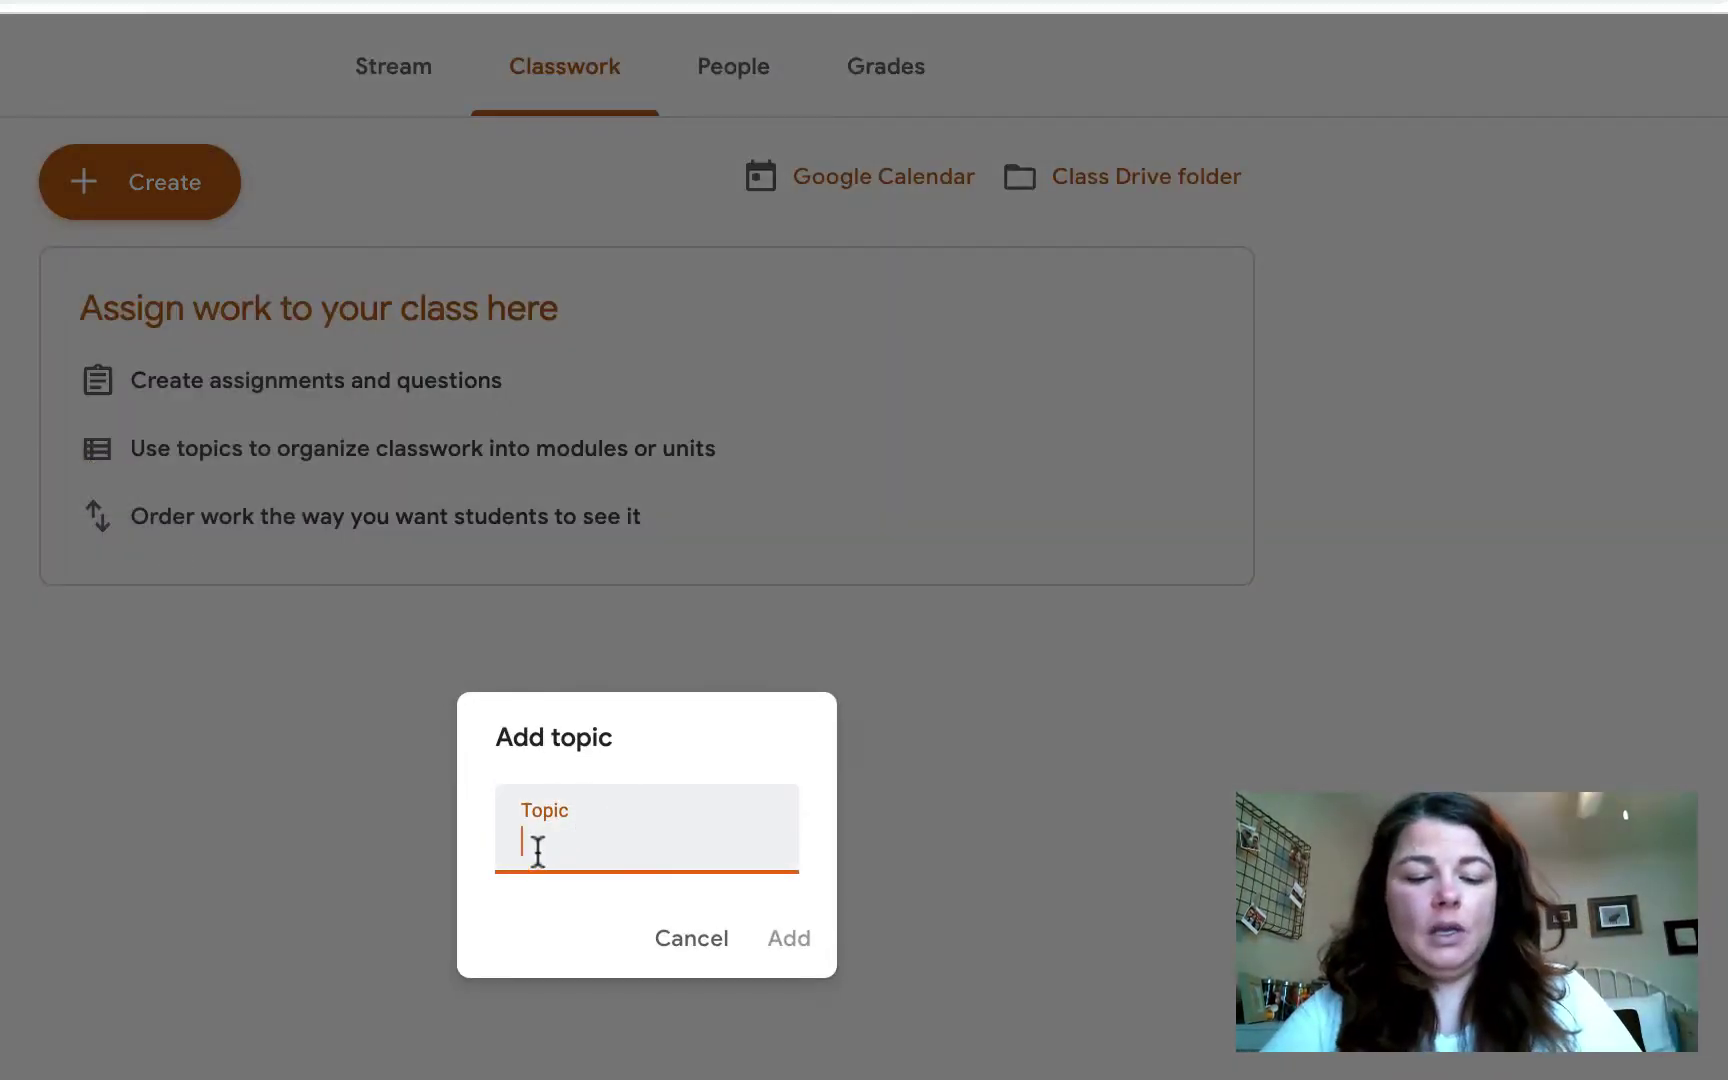
type("Strea")
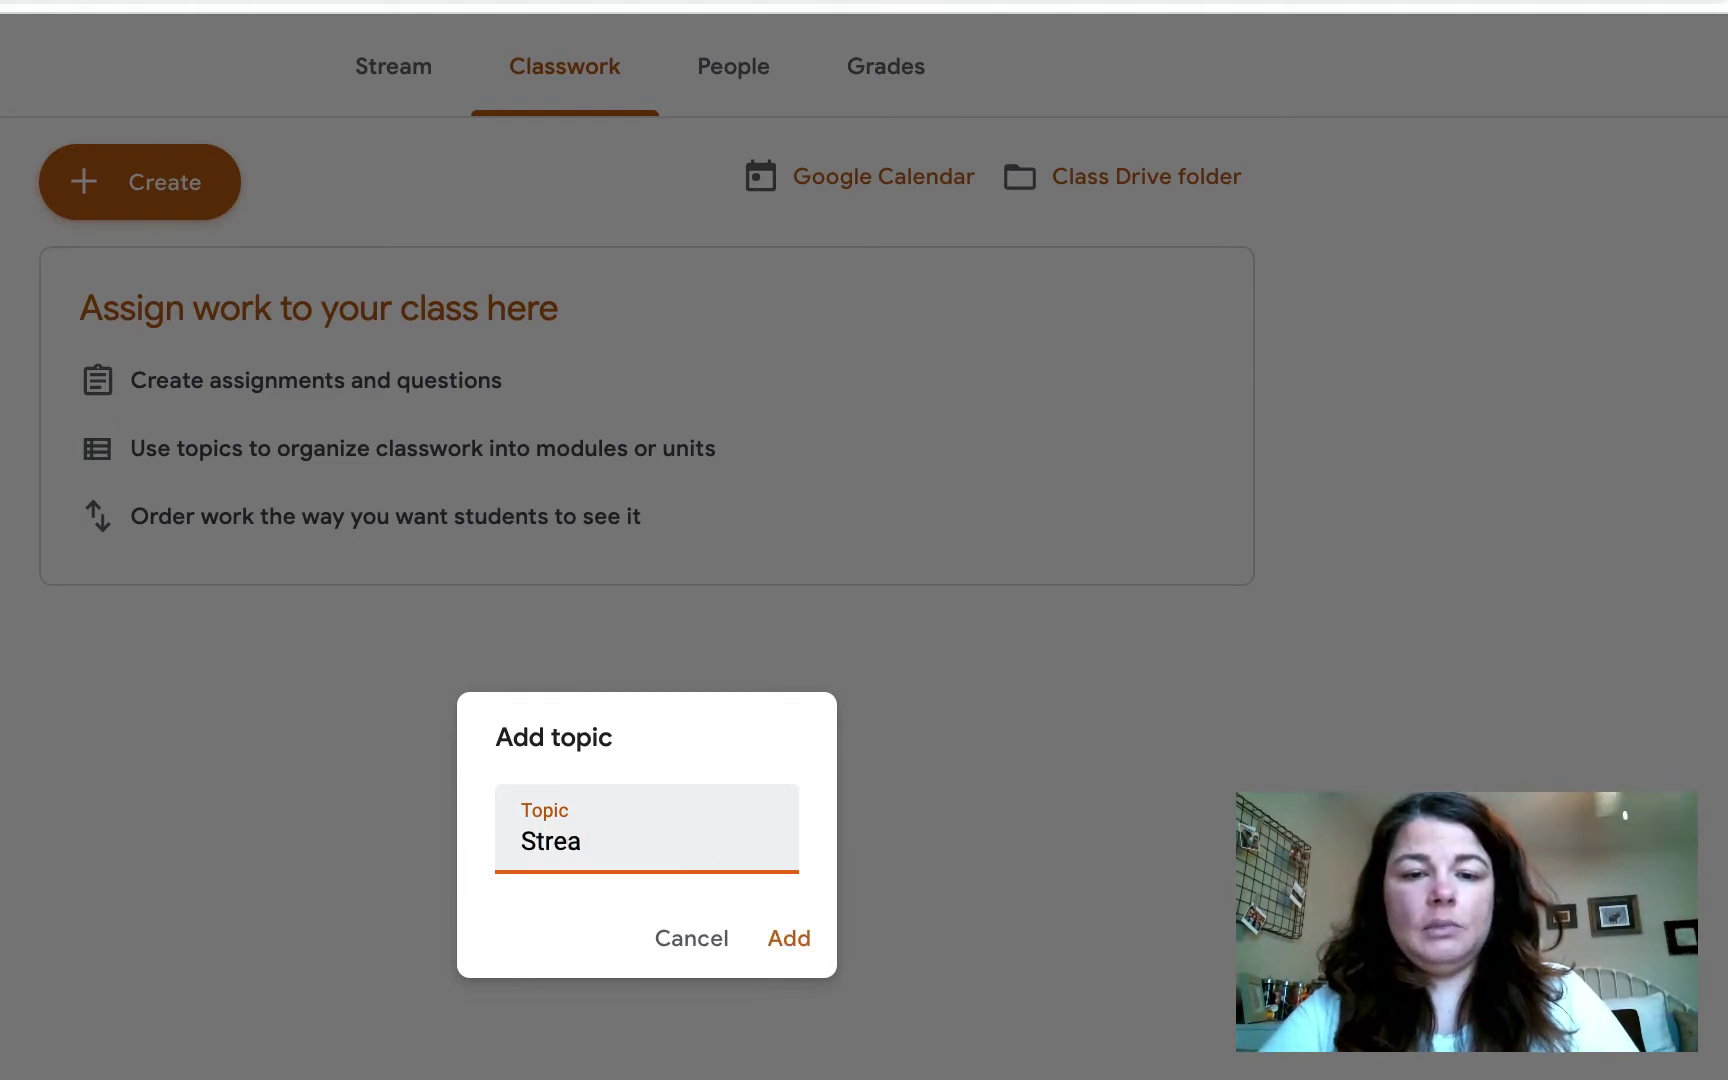
type("m Information")
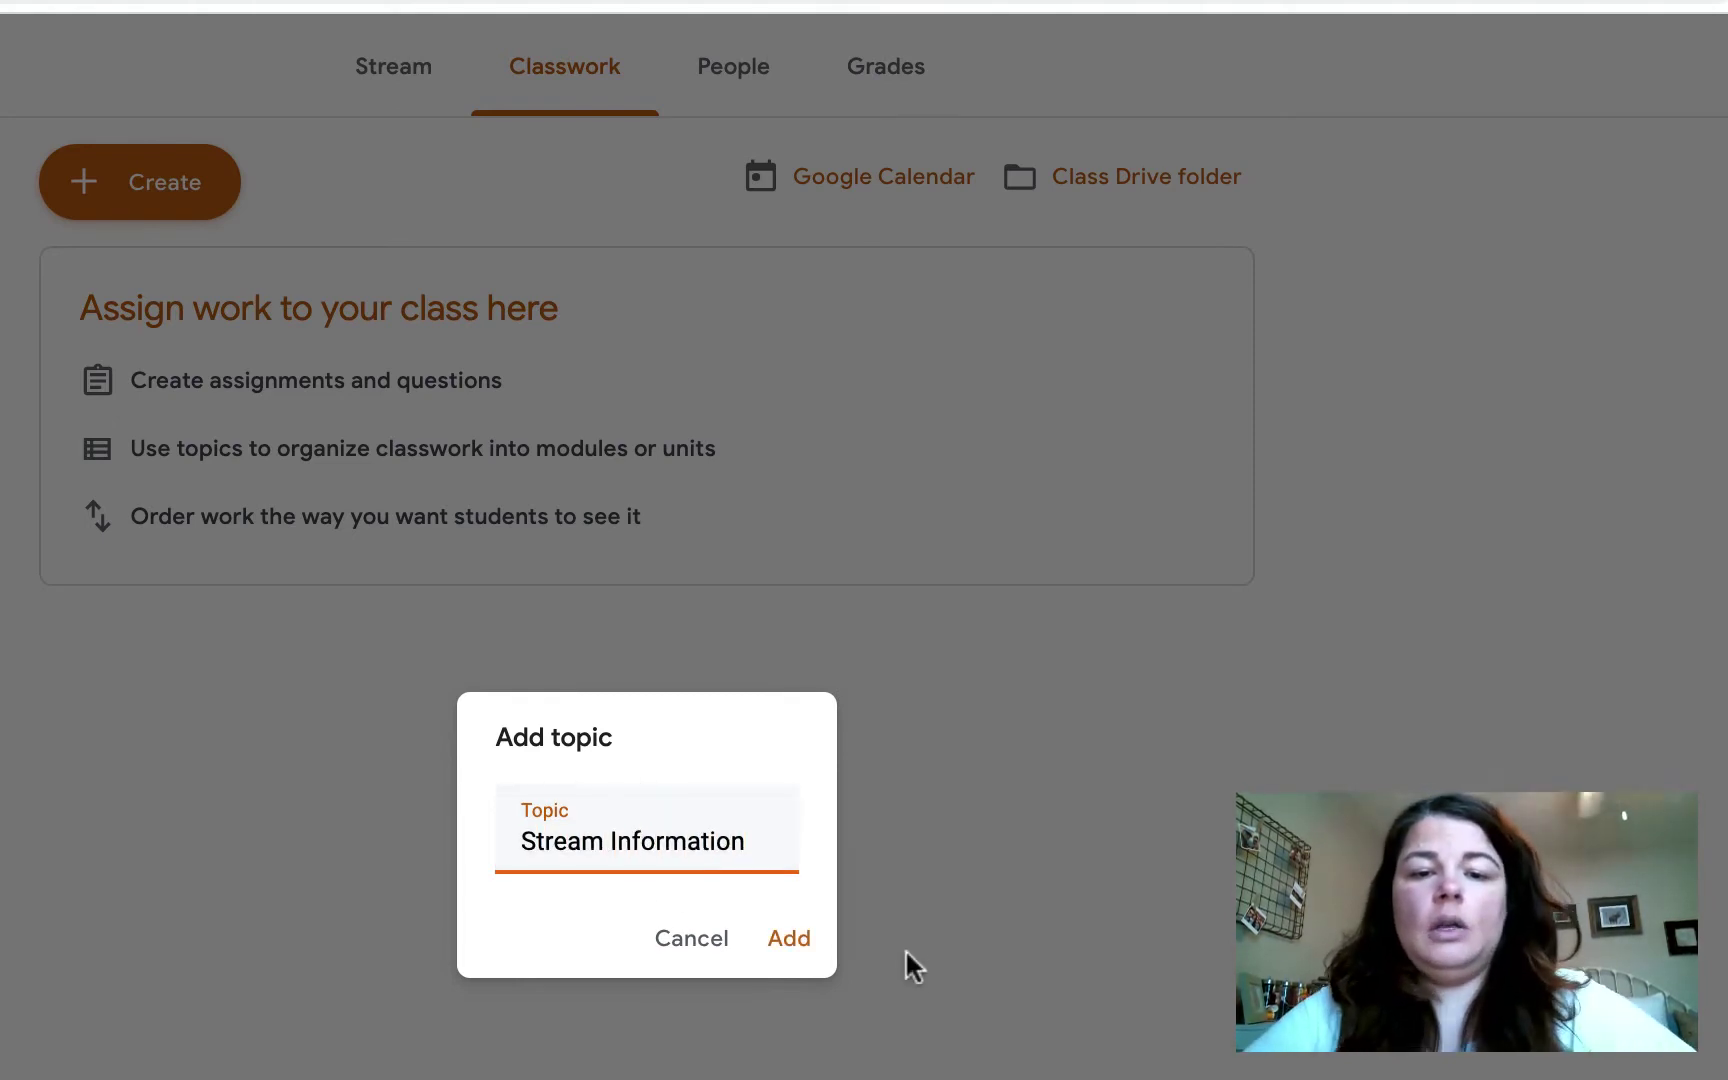
left_click(789, 940)
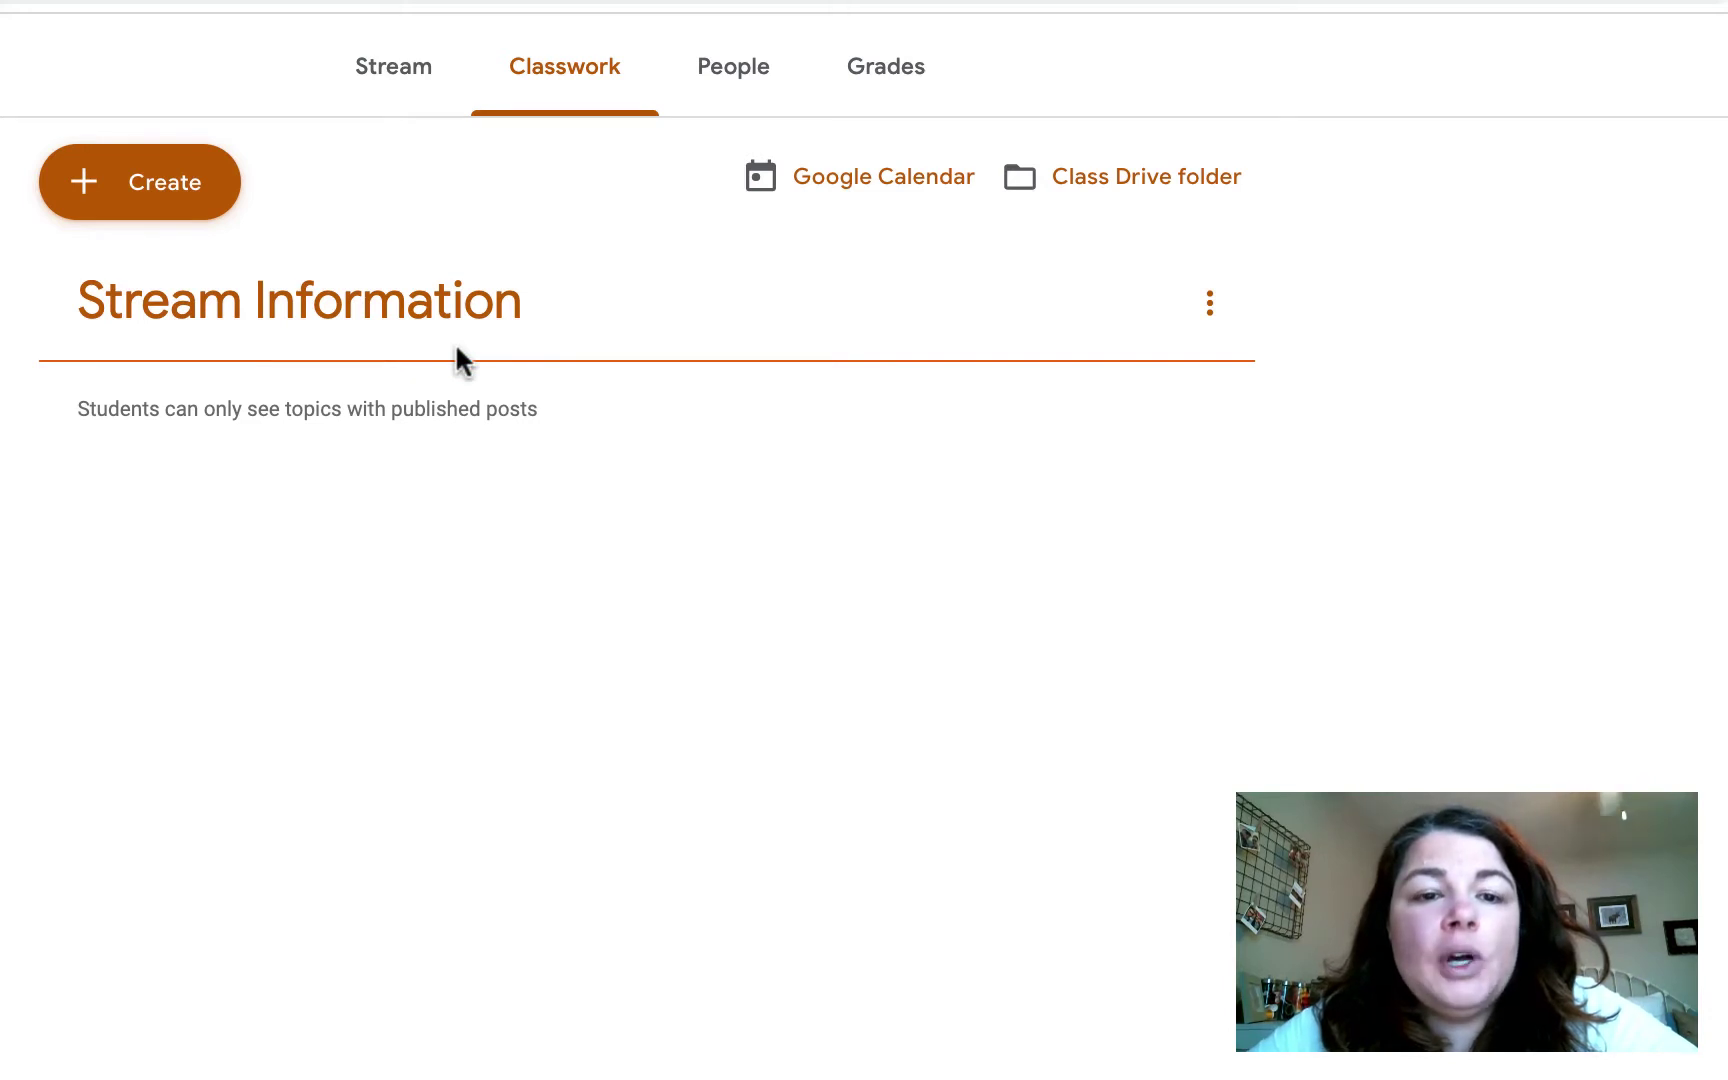
Step: Add a classwork topic named "Classwork Information" to the training class
left_click(138, 195)
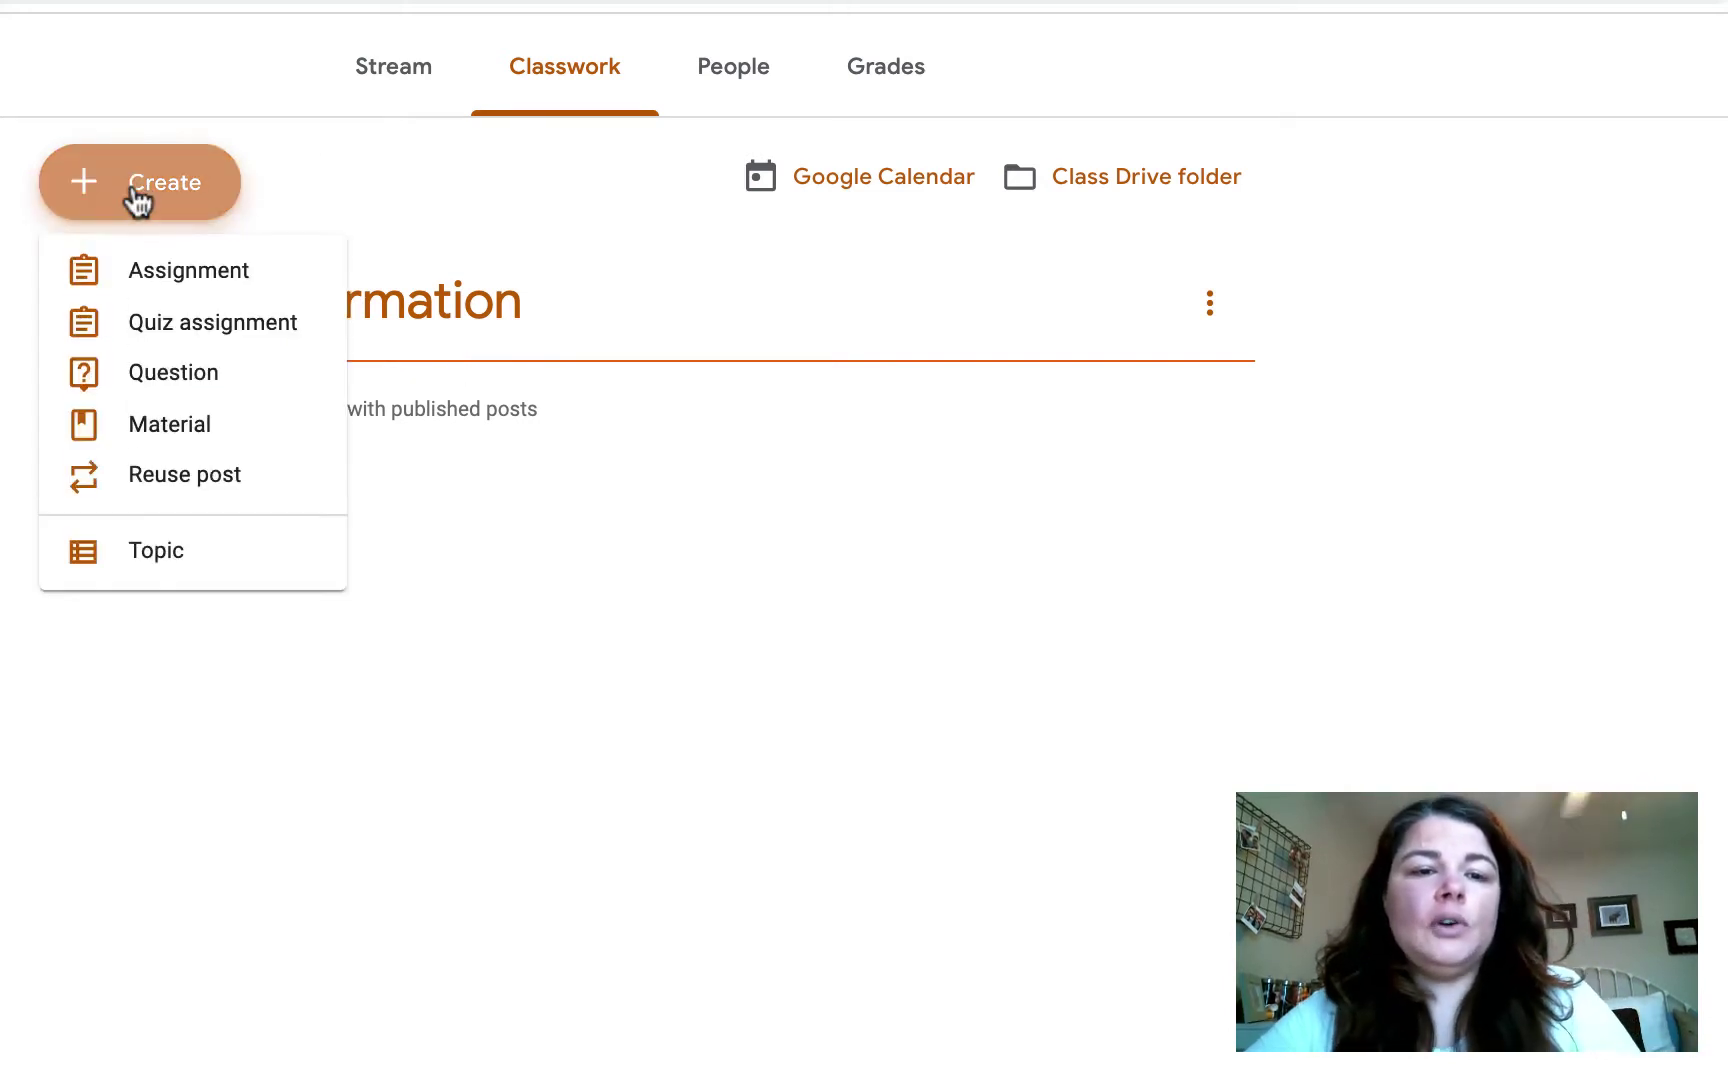
left_click(150, 551)
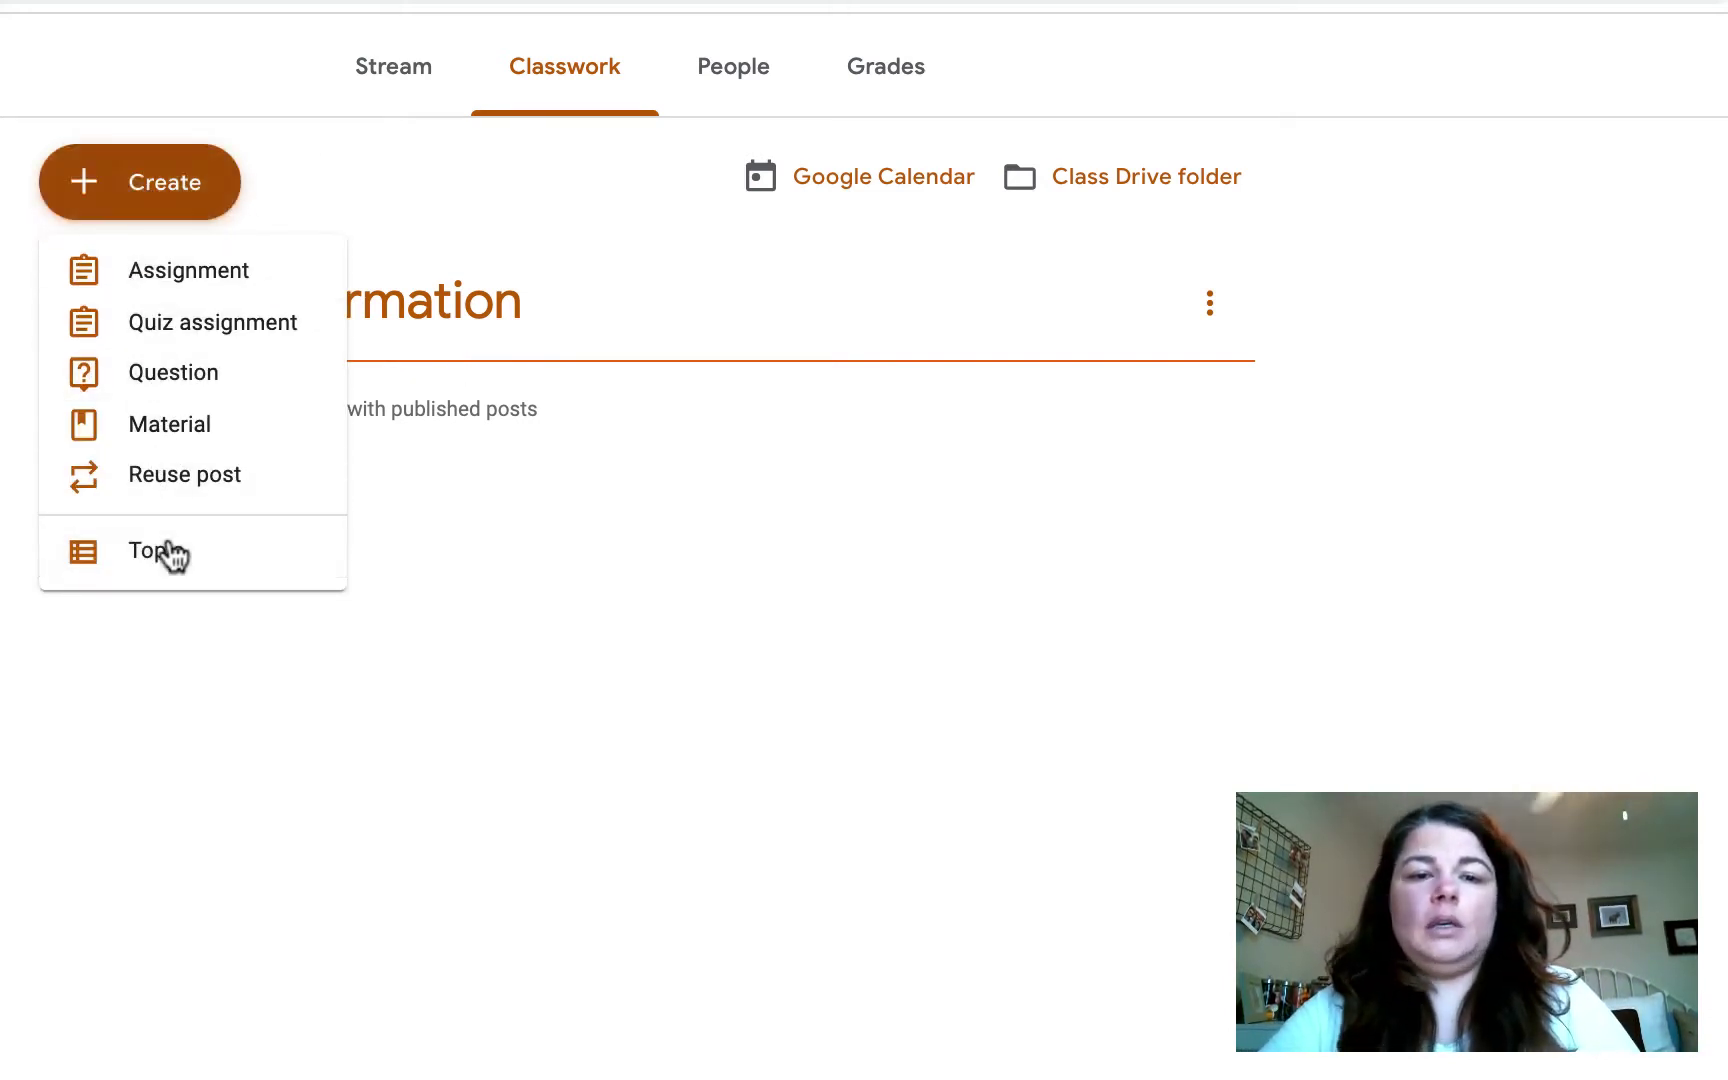
type("Classwork")
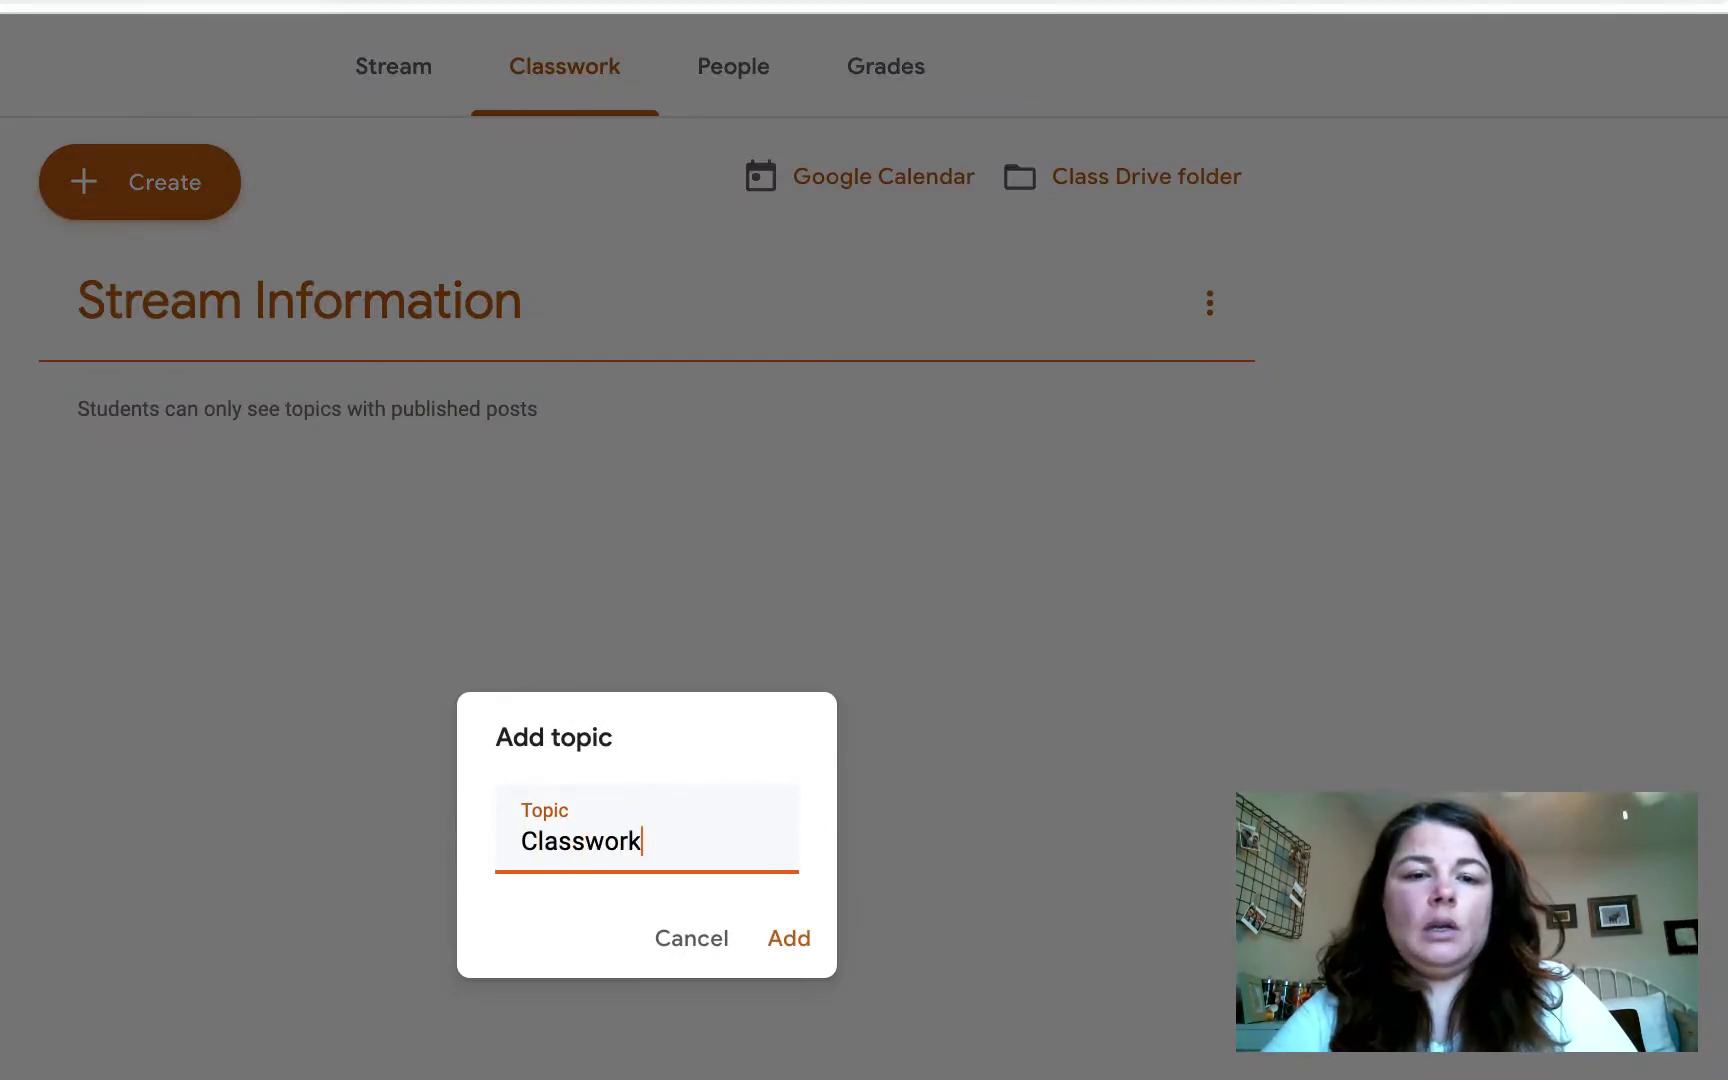
type(" Information")
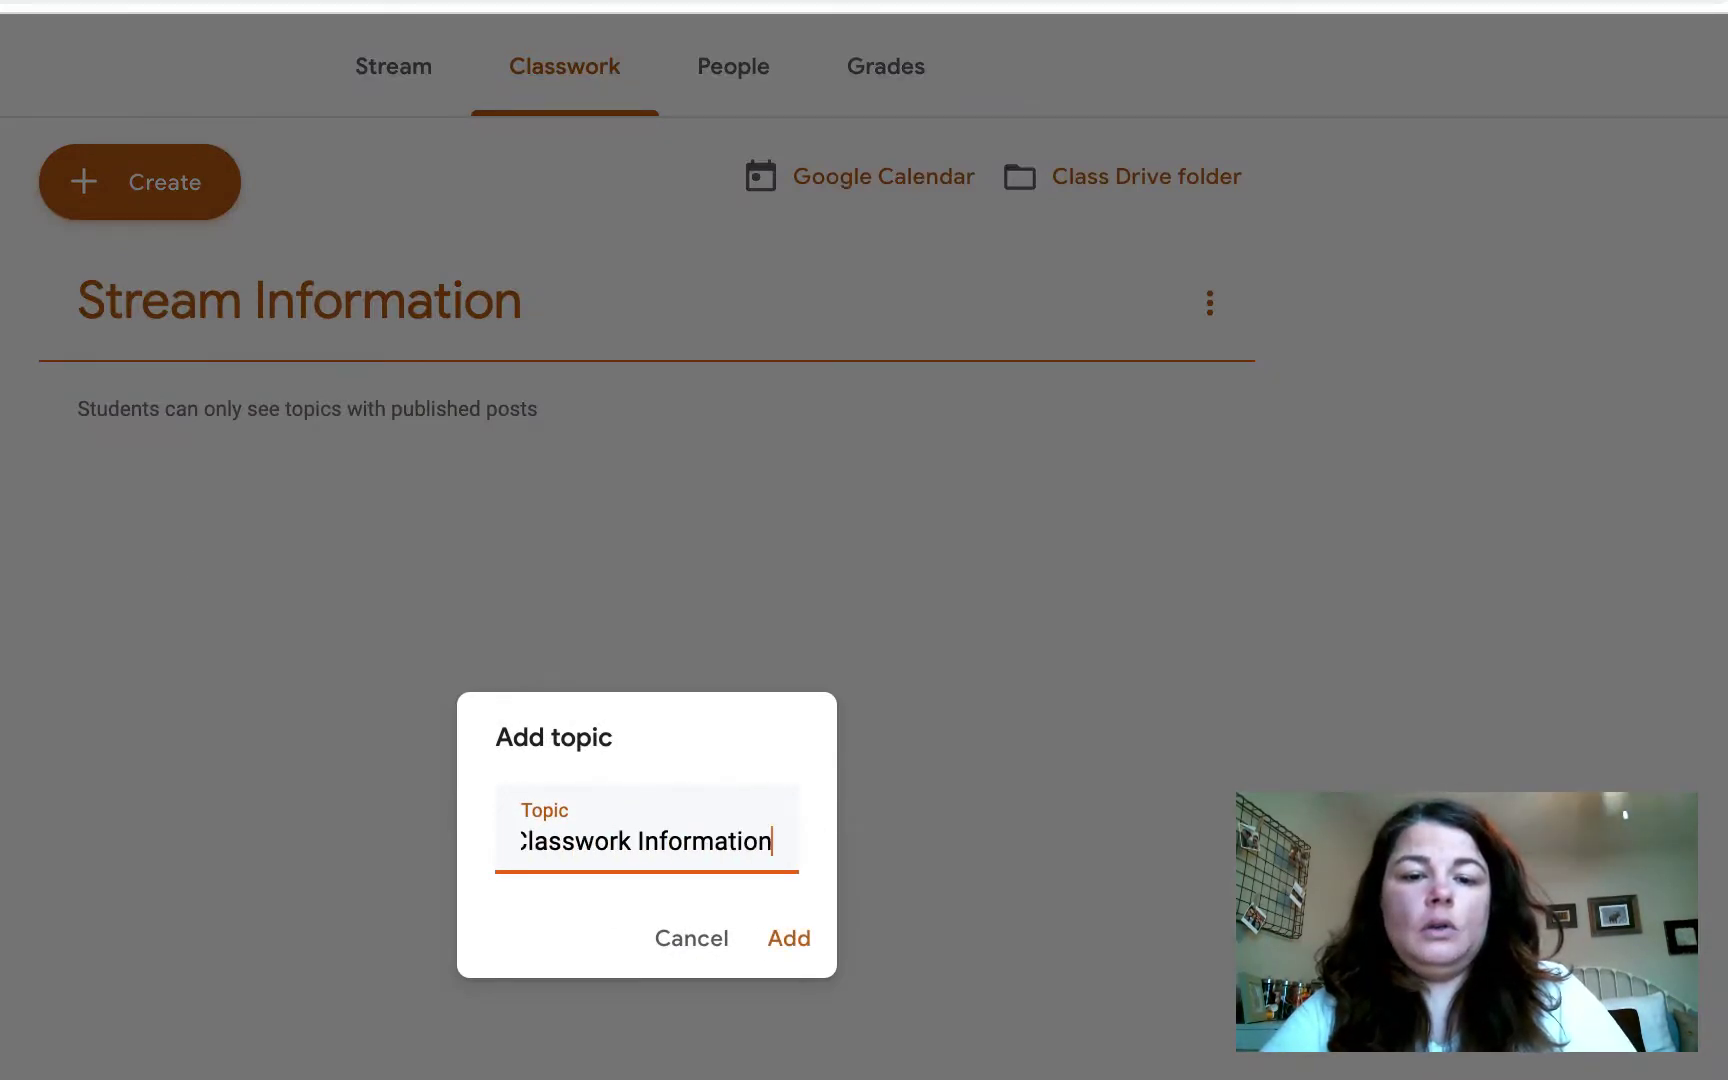
key("Return")
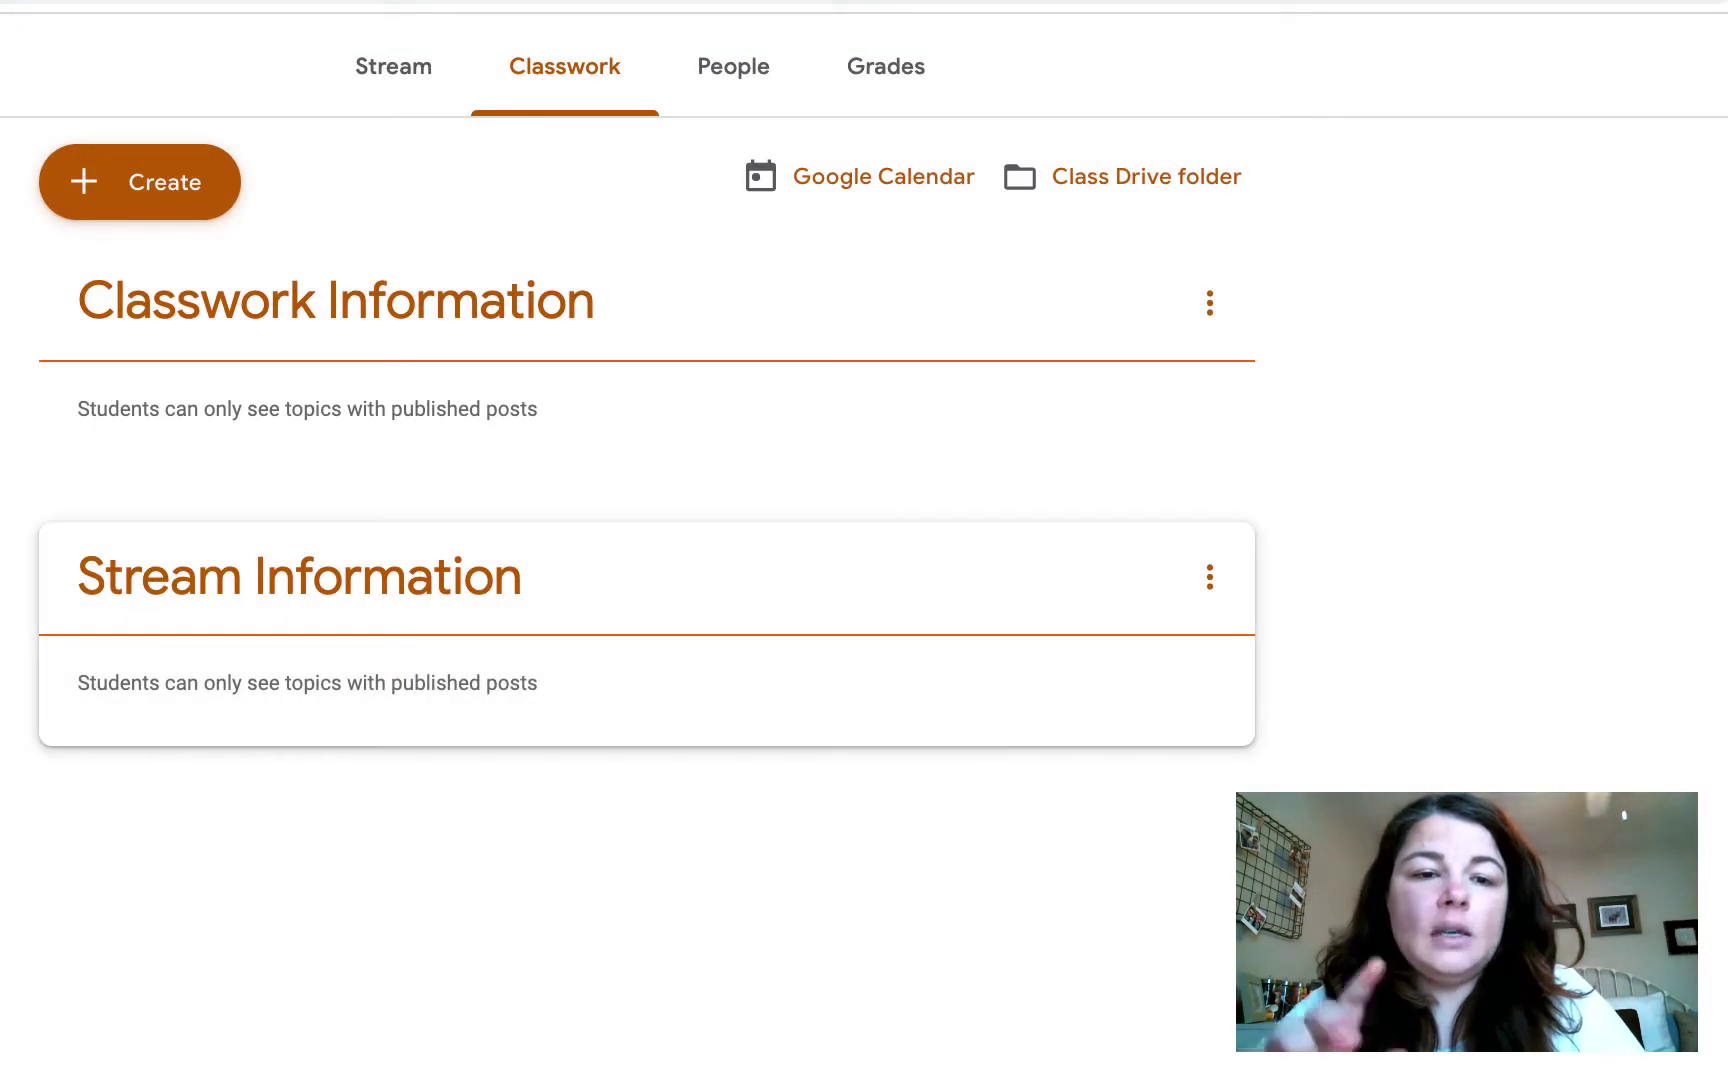
Step: Add another classwork topic named "People Information"
left_click(108, 208)
left_click(156, 551)
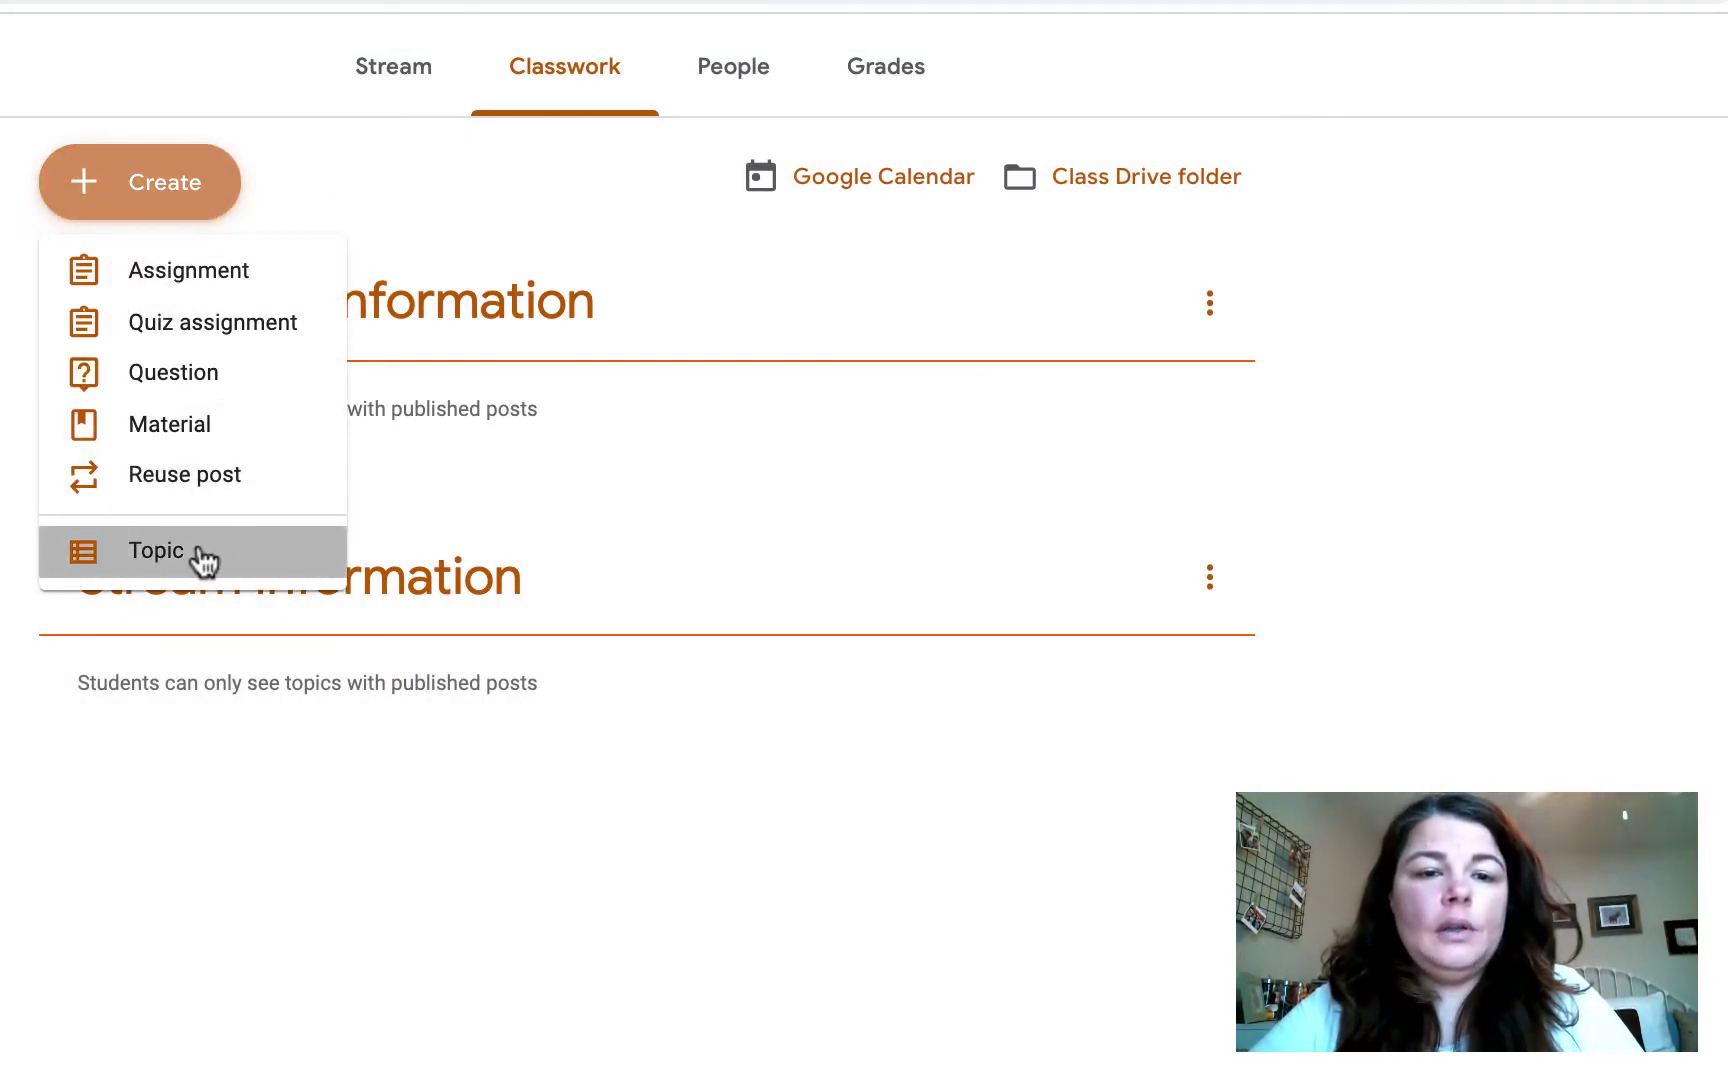
type("People Ifn")
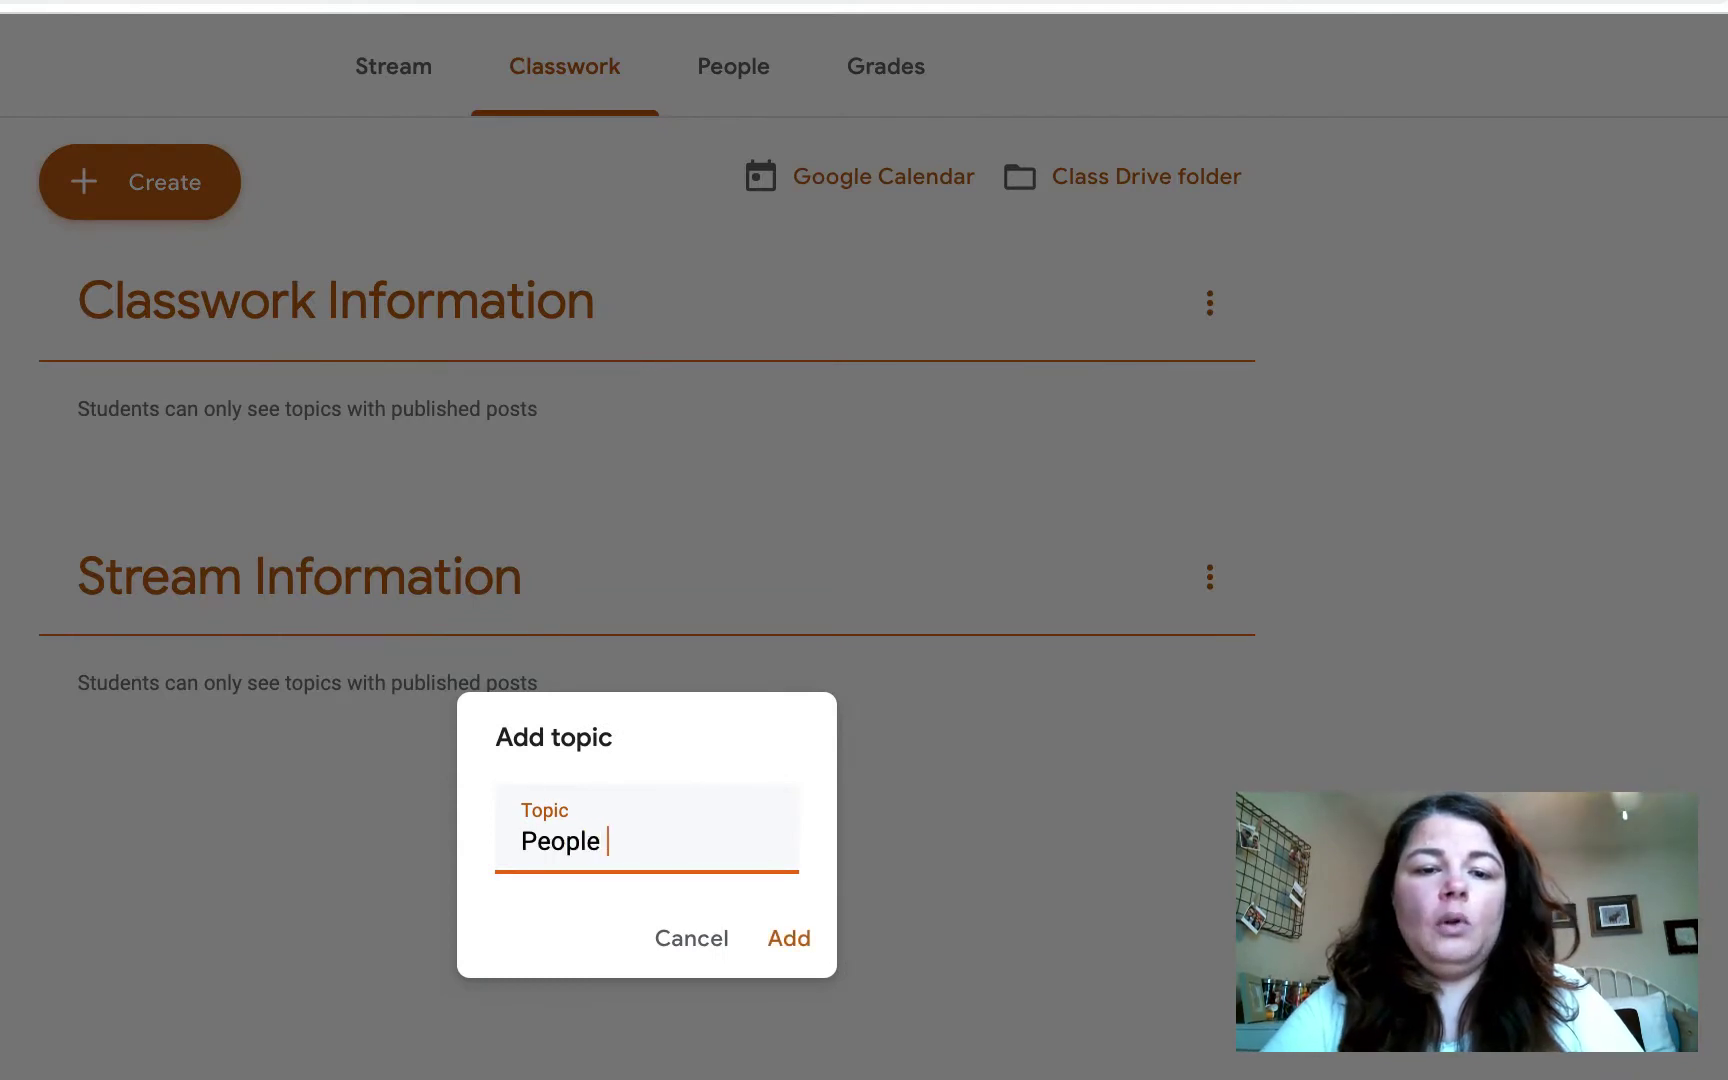
key("BackSpace")
type("nformation")
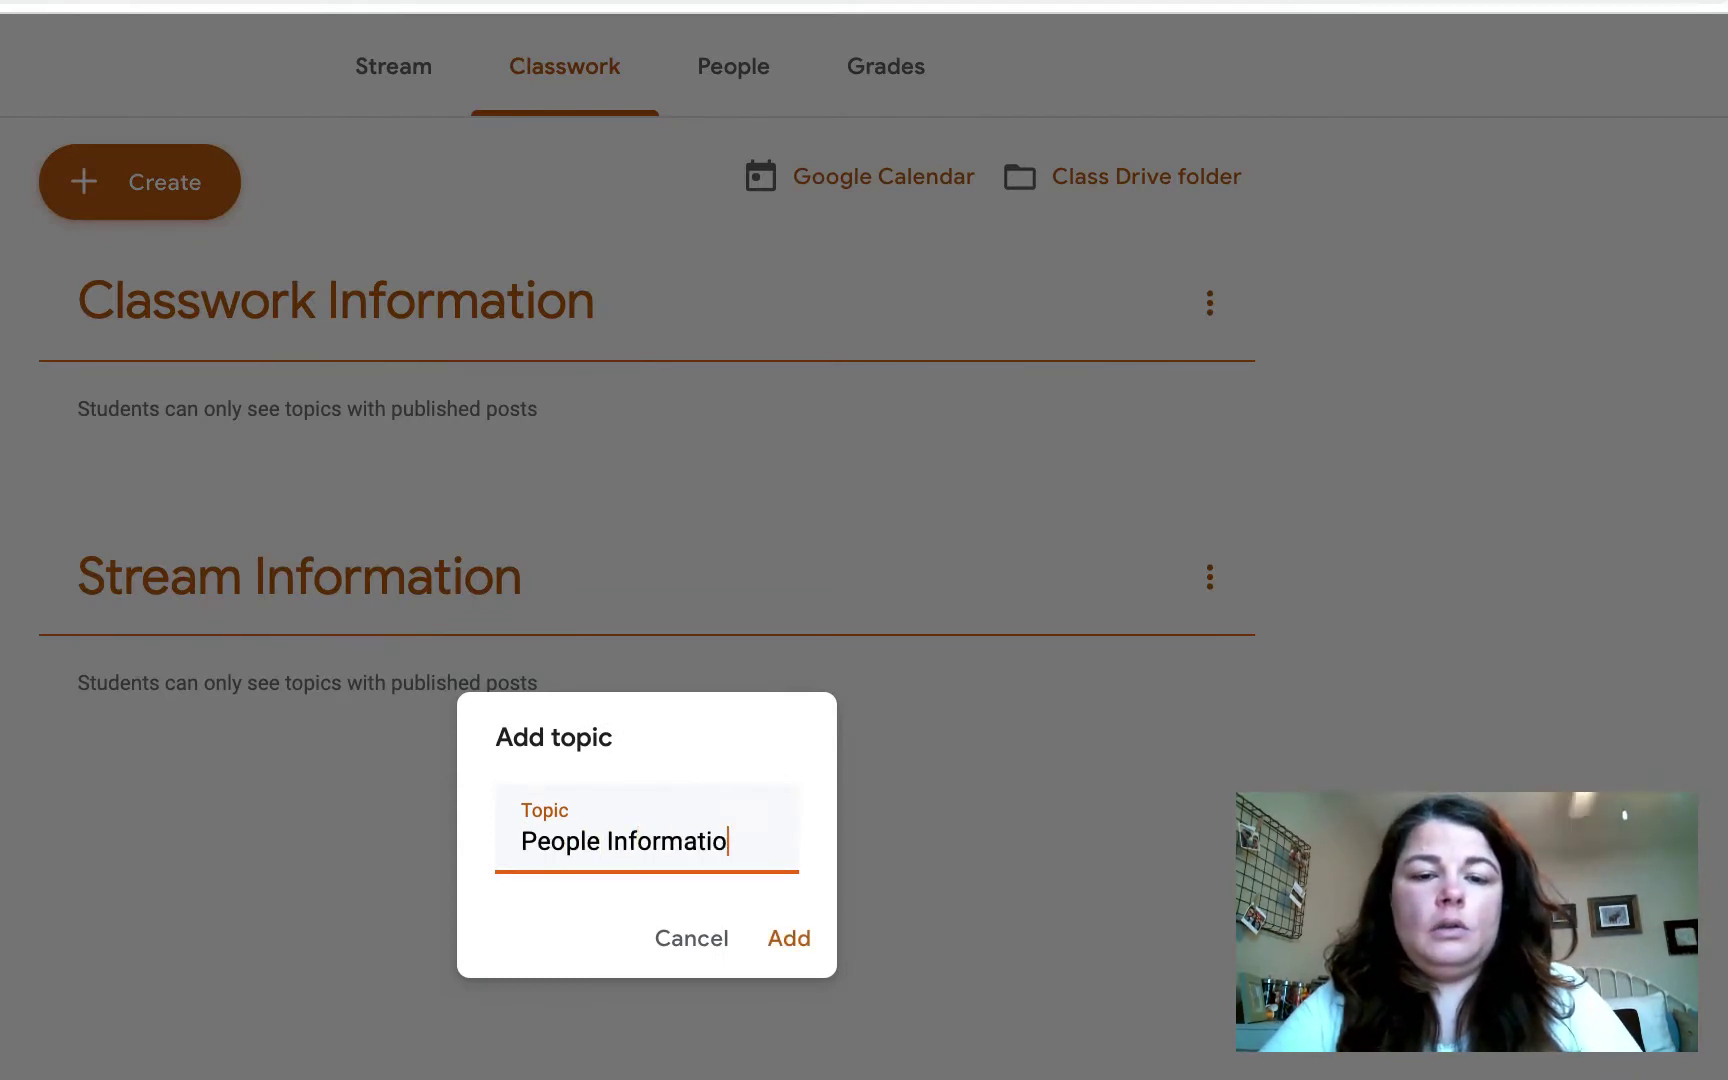
key("Return")
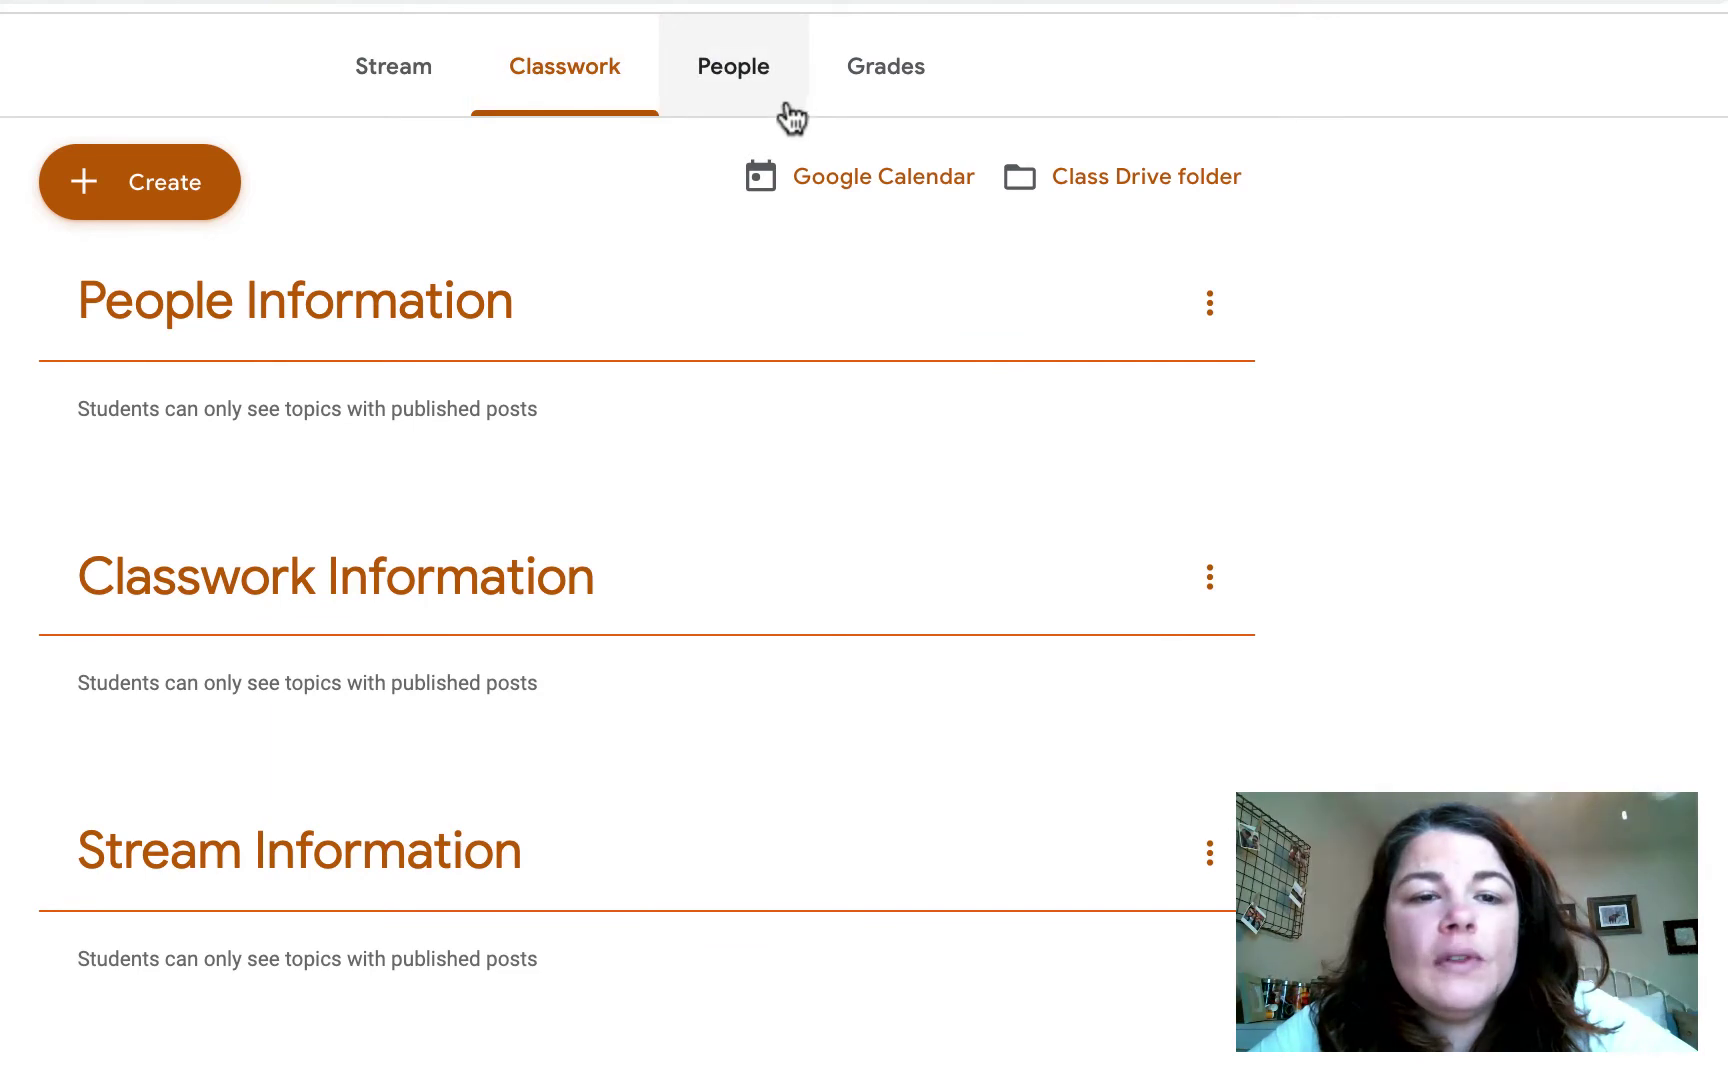
Step: Reorder the topics as Stream Information, Classwork Information, People Information, and copy the link of the Stream Information topic
left_click_drag(326, 888, 324, 334)
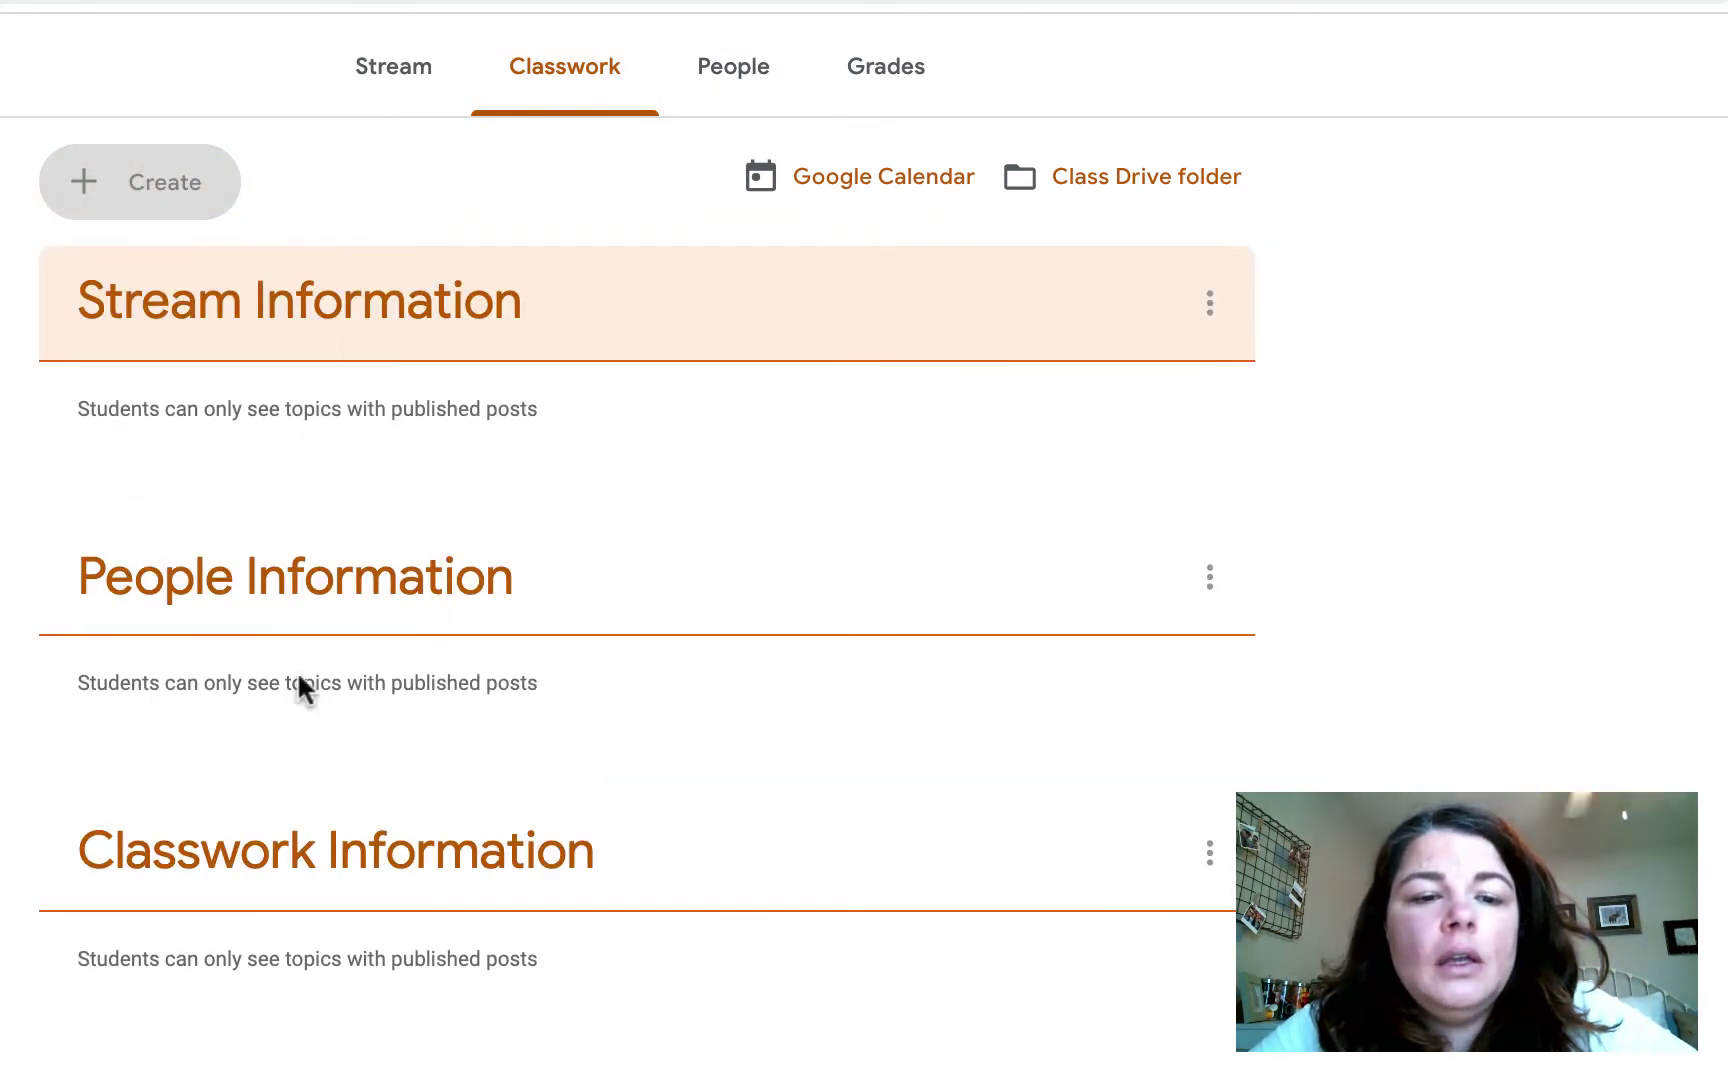
left_click_drag(289, 860, 302, 568)
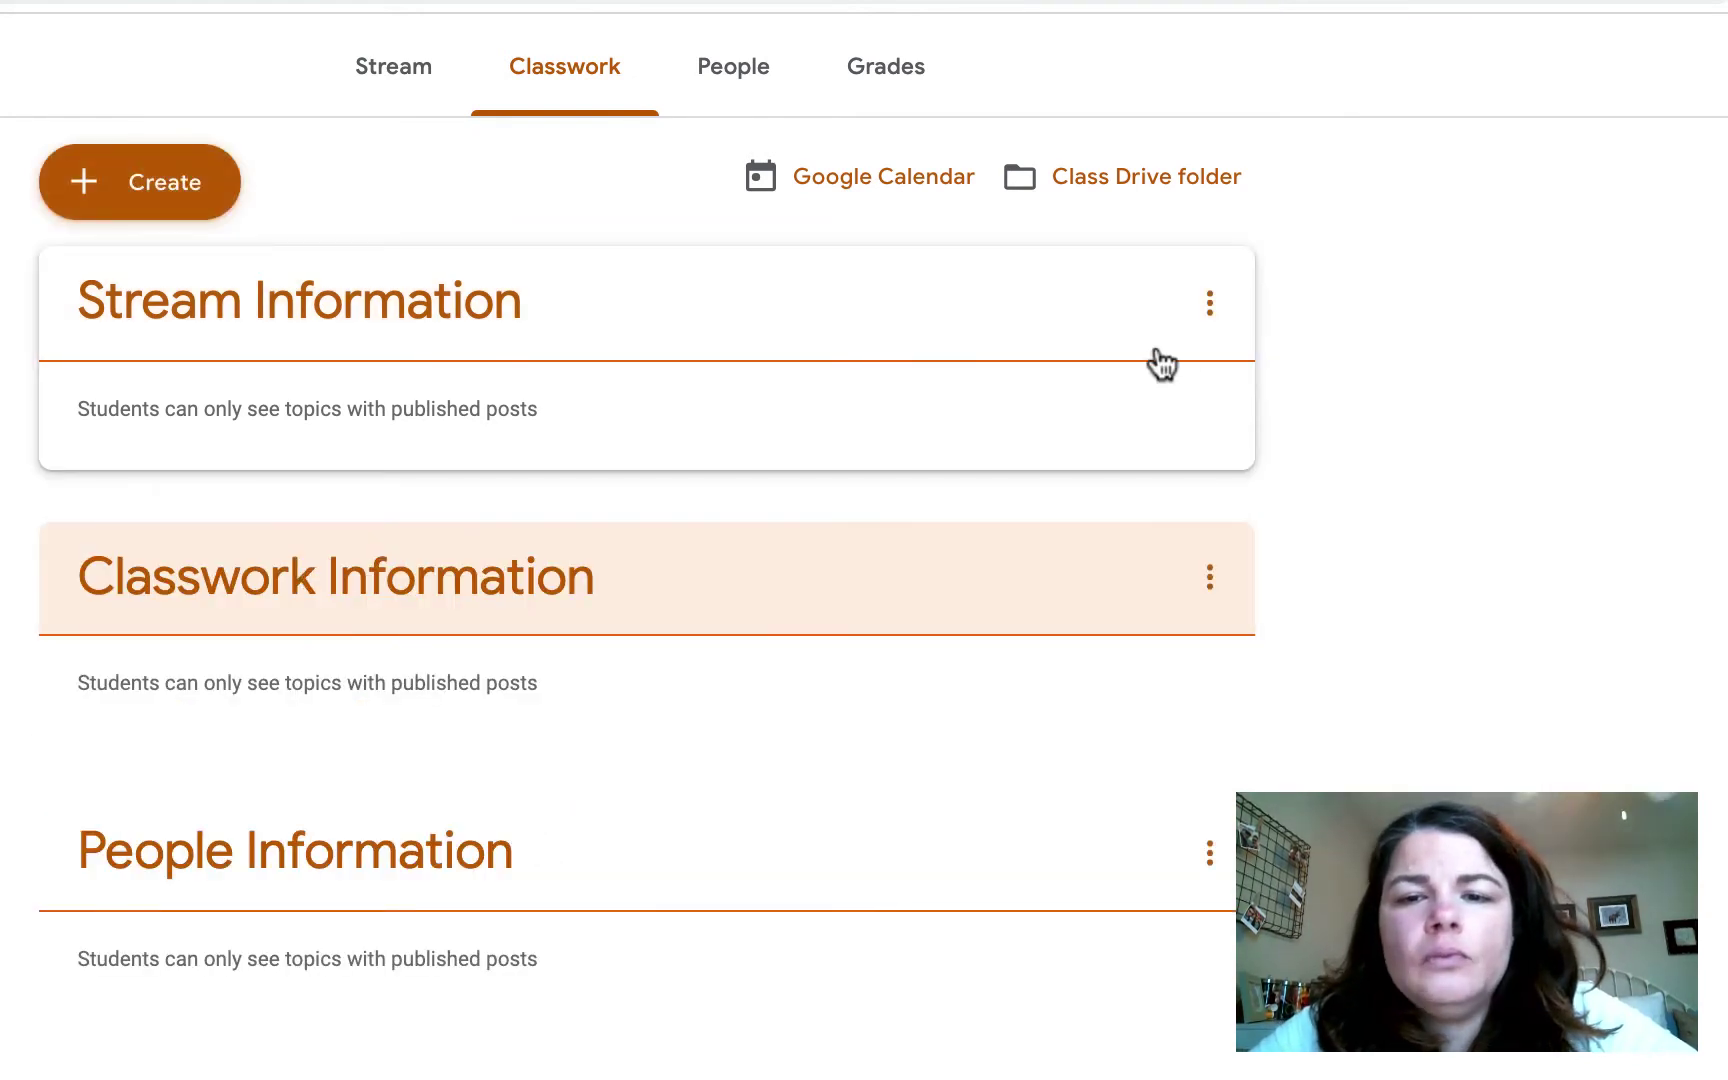
left_click(1211, 305)
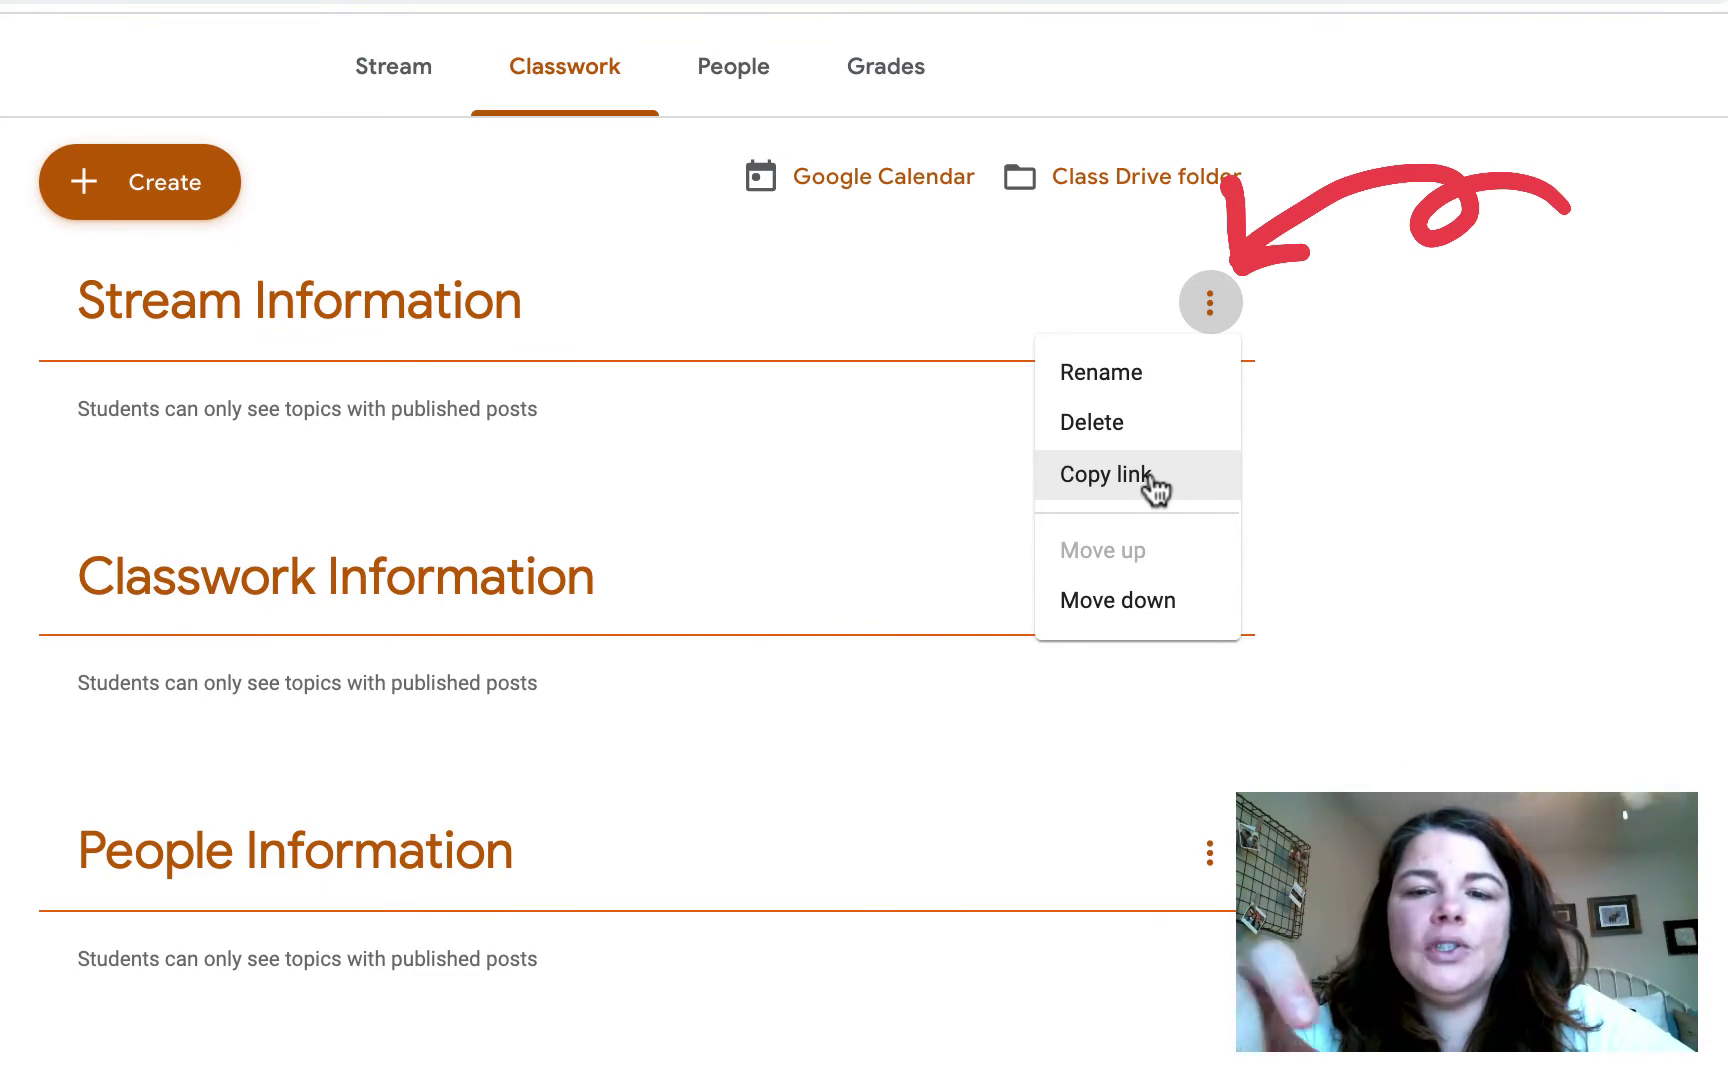
left_click(1150, 478)
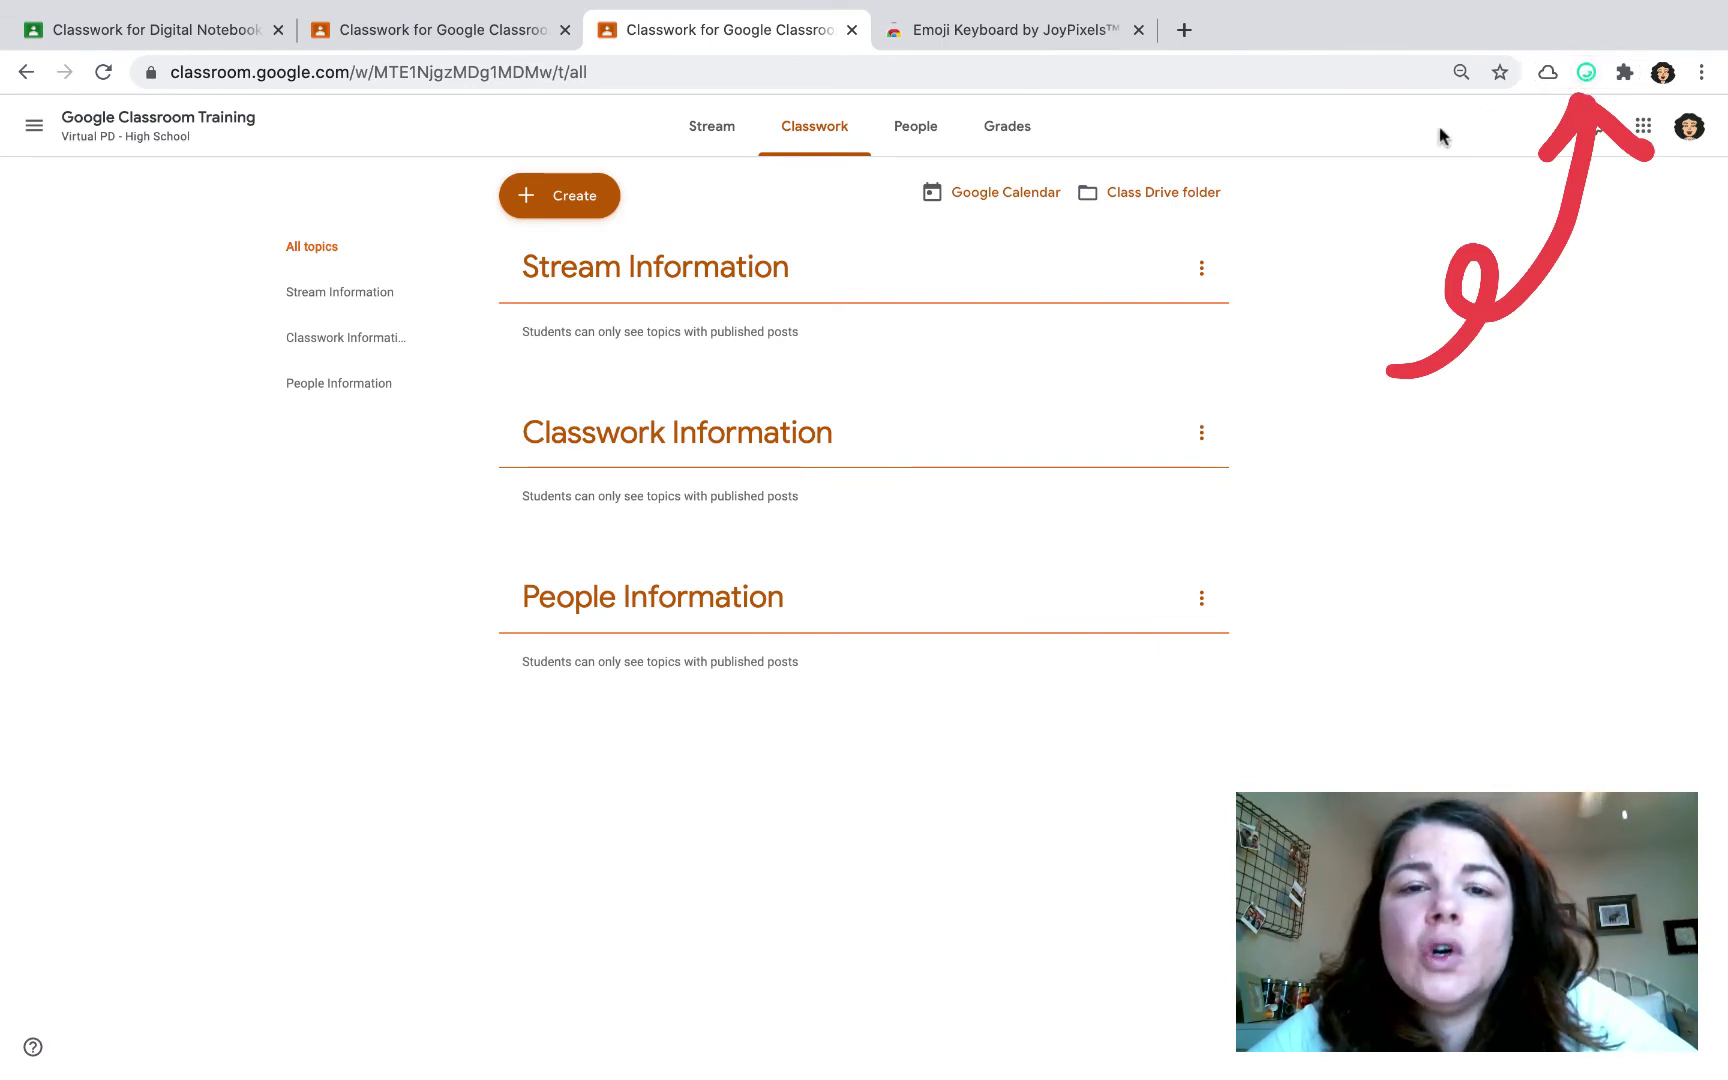
Step: View and close the Emoji Keyboard by JoyPixels store page, then search the extension for "people" and copy the people holding hands emoji
left_click(977, 33)
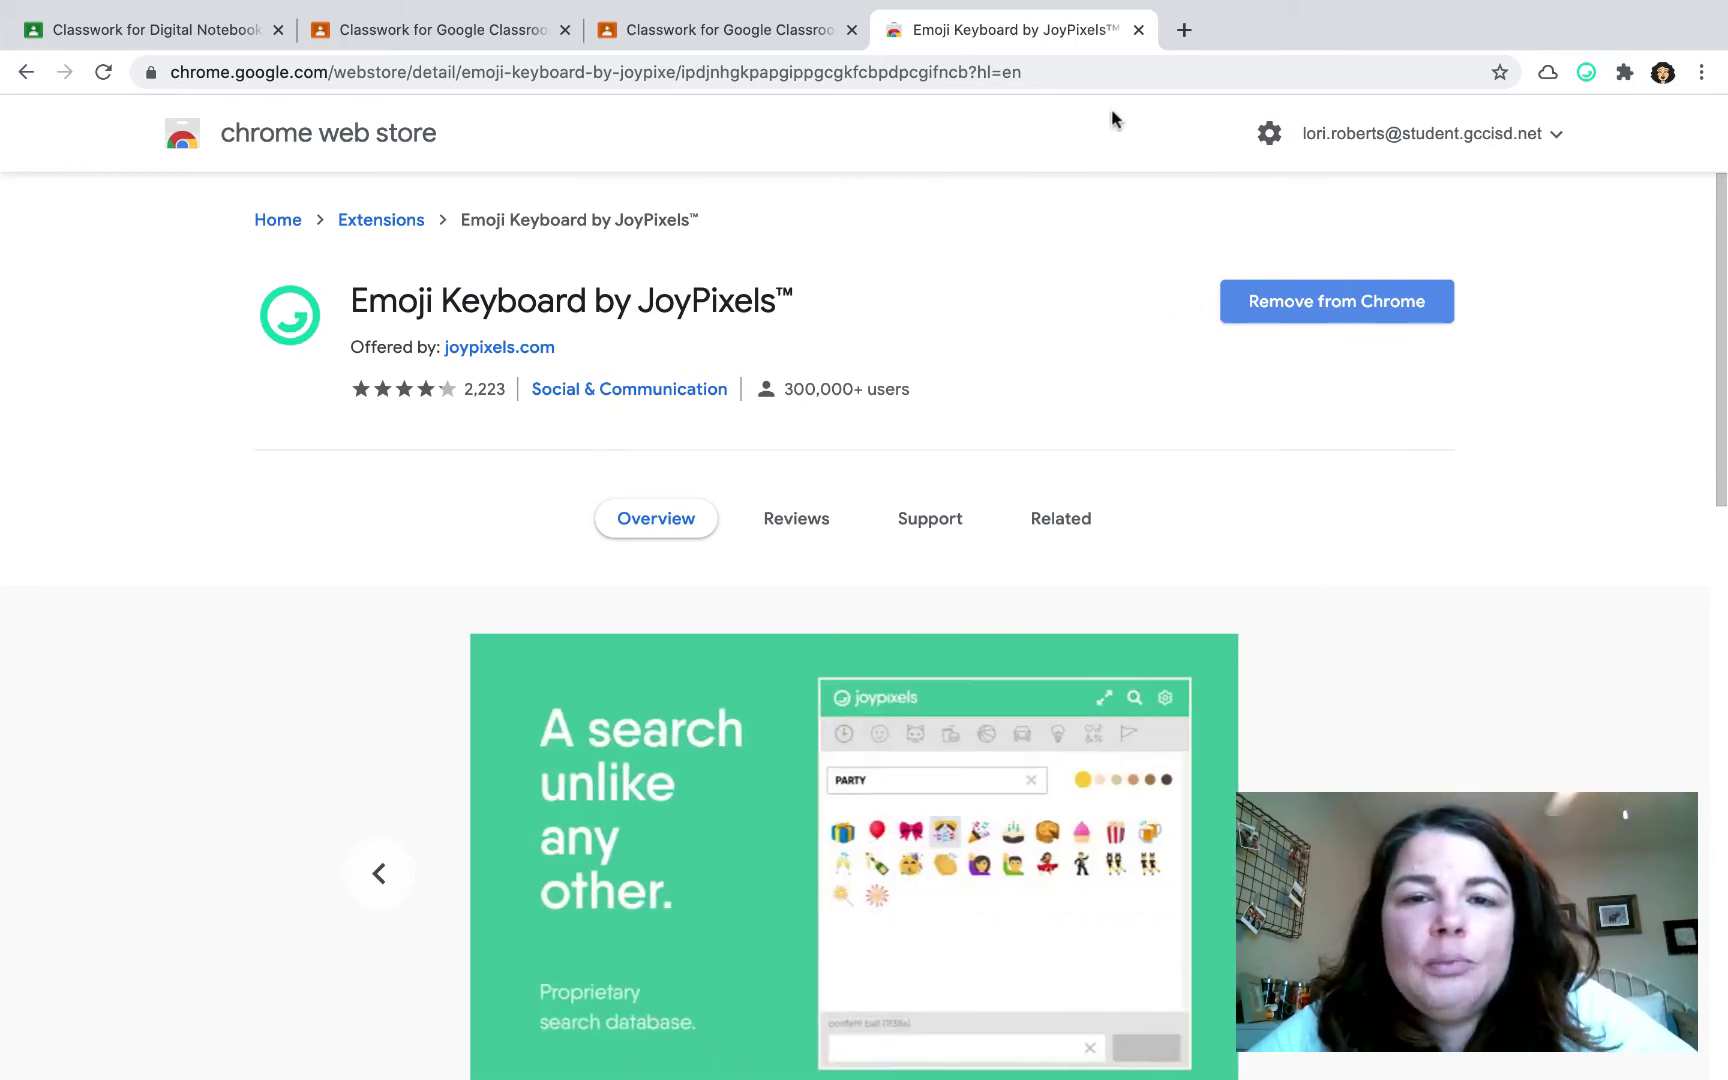
left_click(1138, 30)
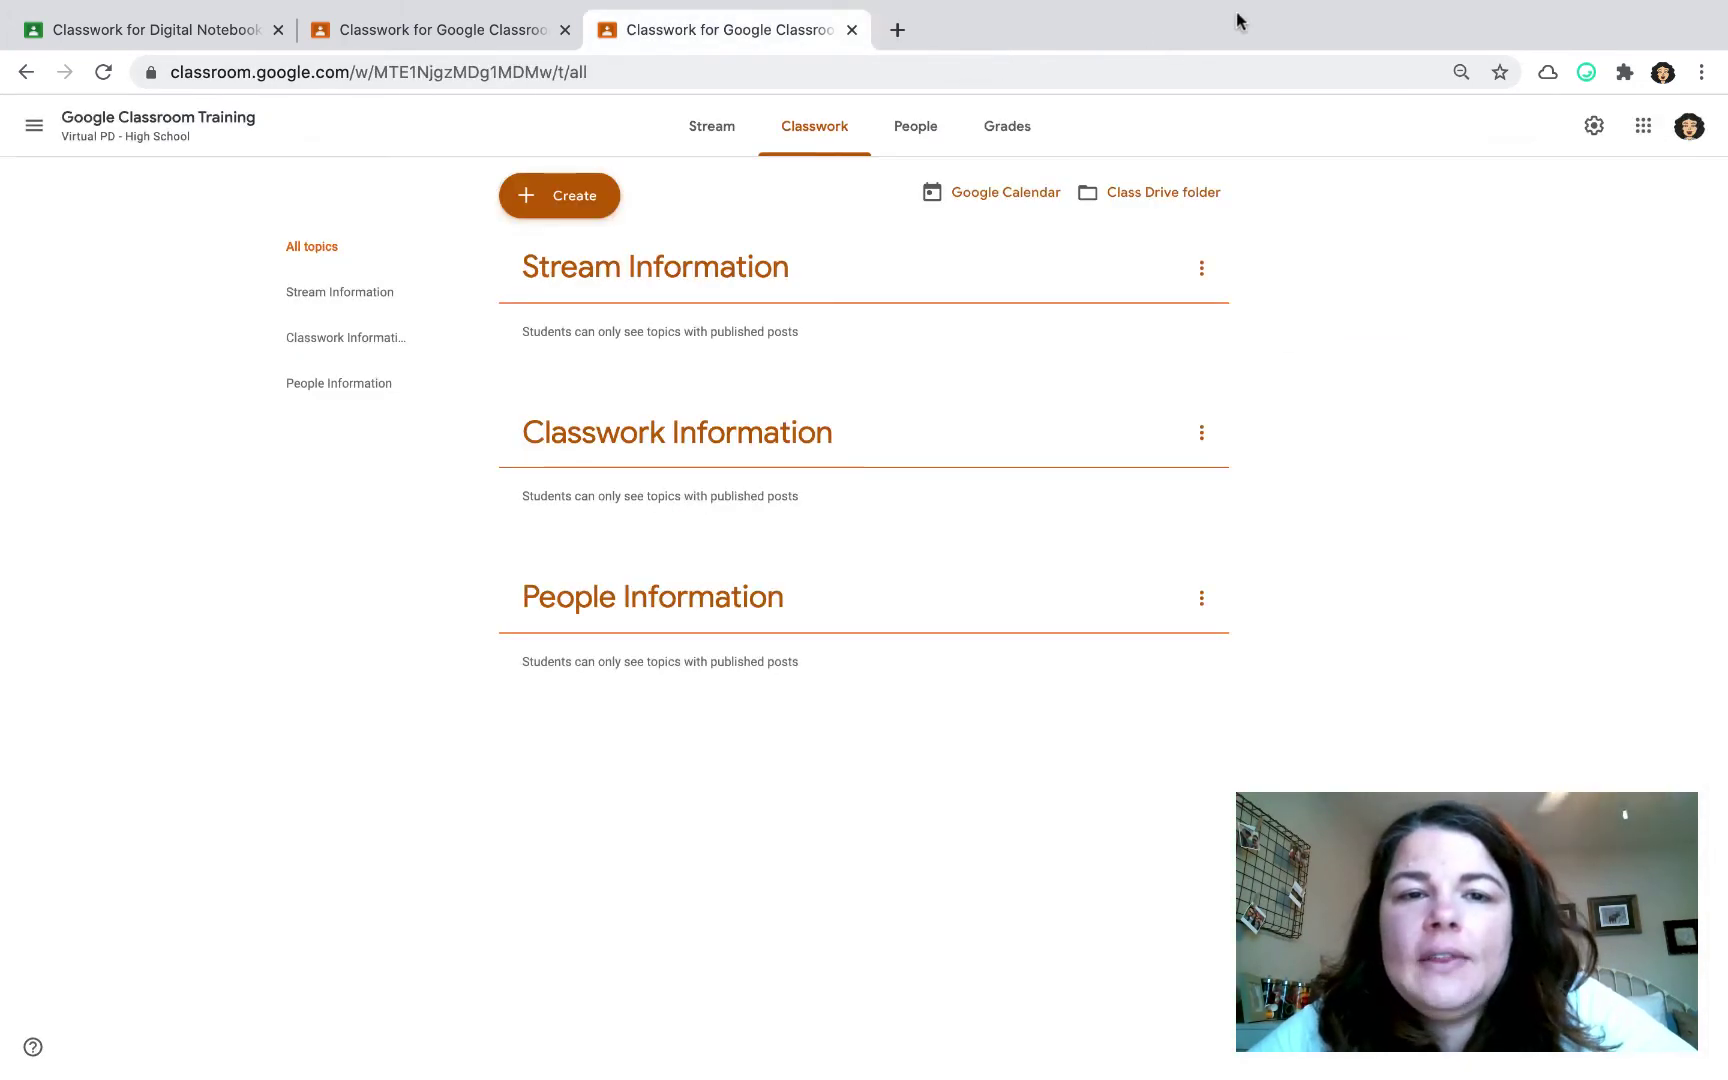
left_click(1587, 72)
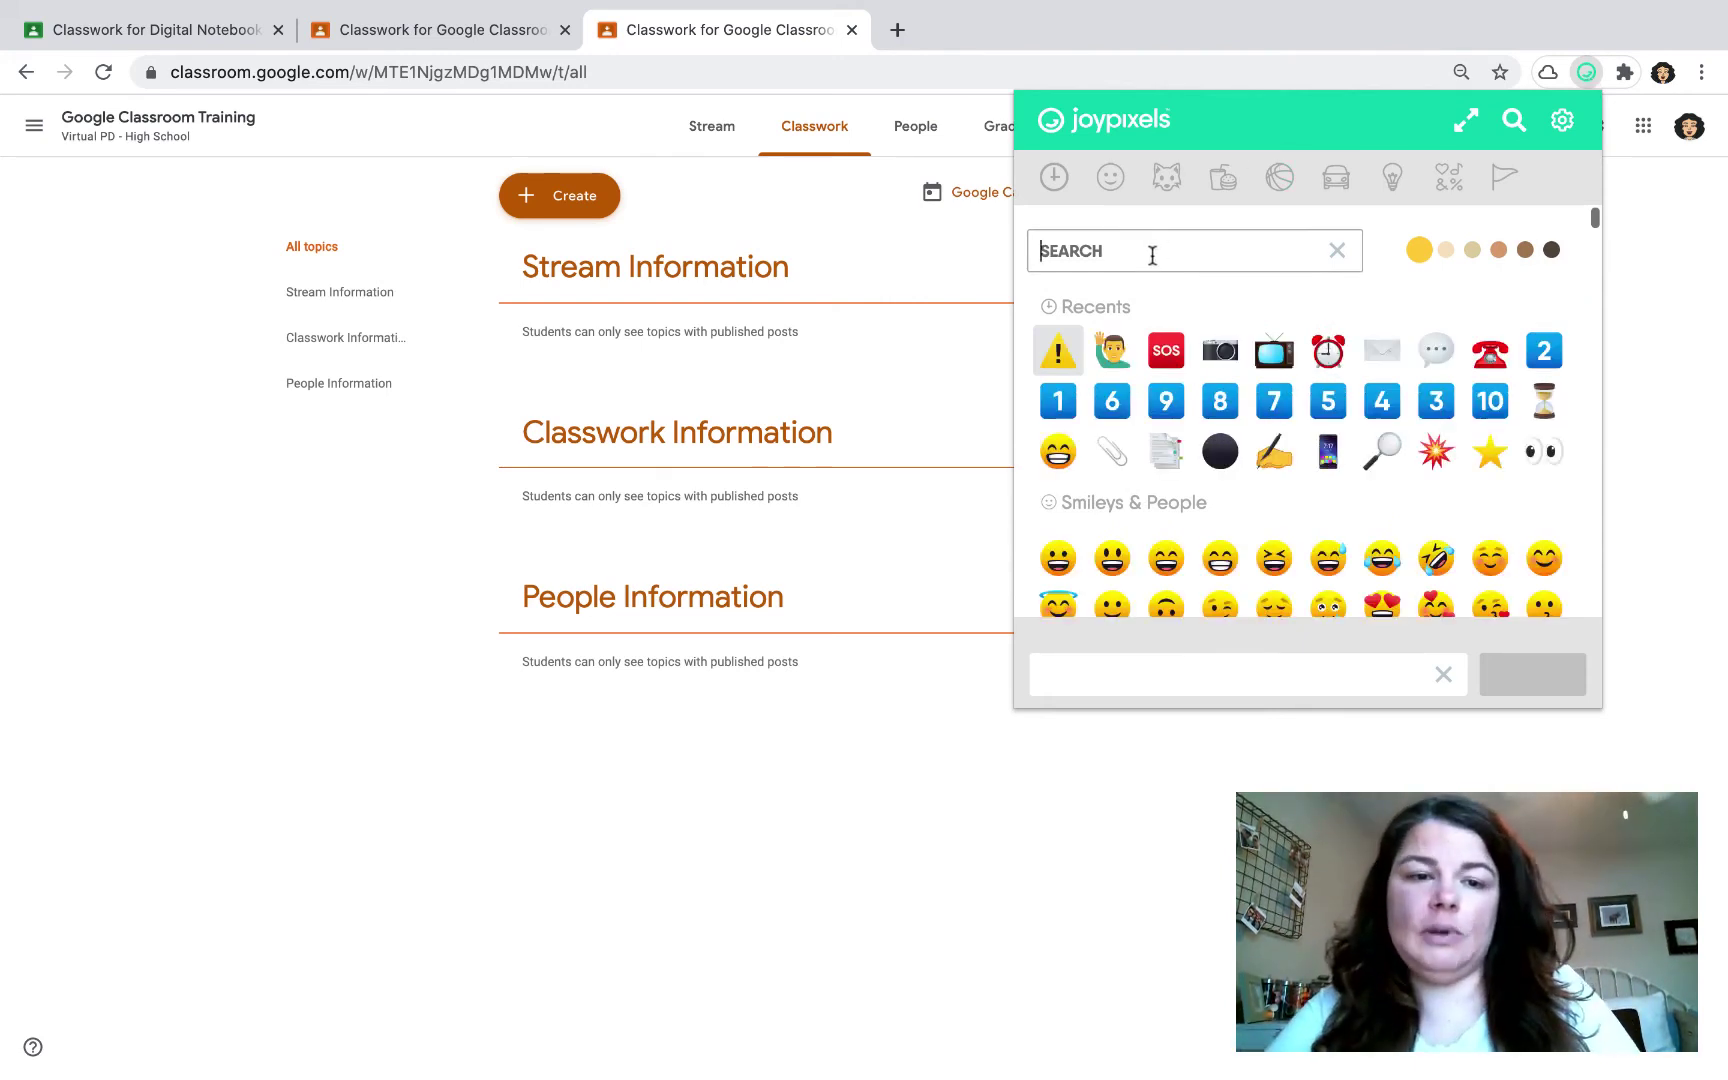
type("people")
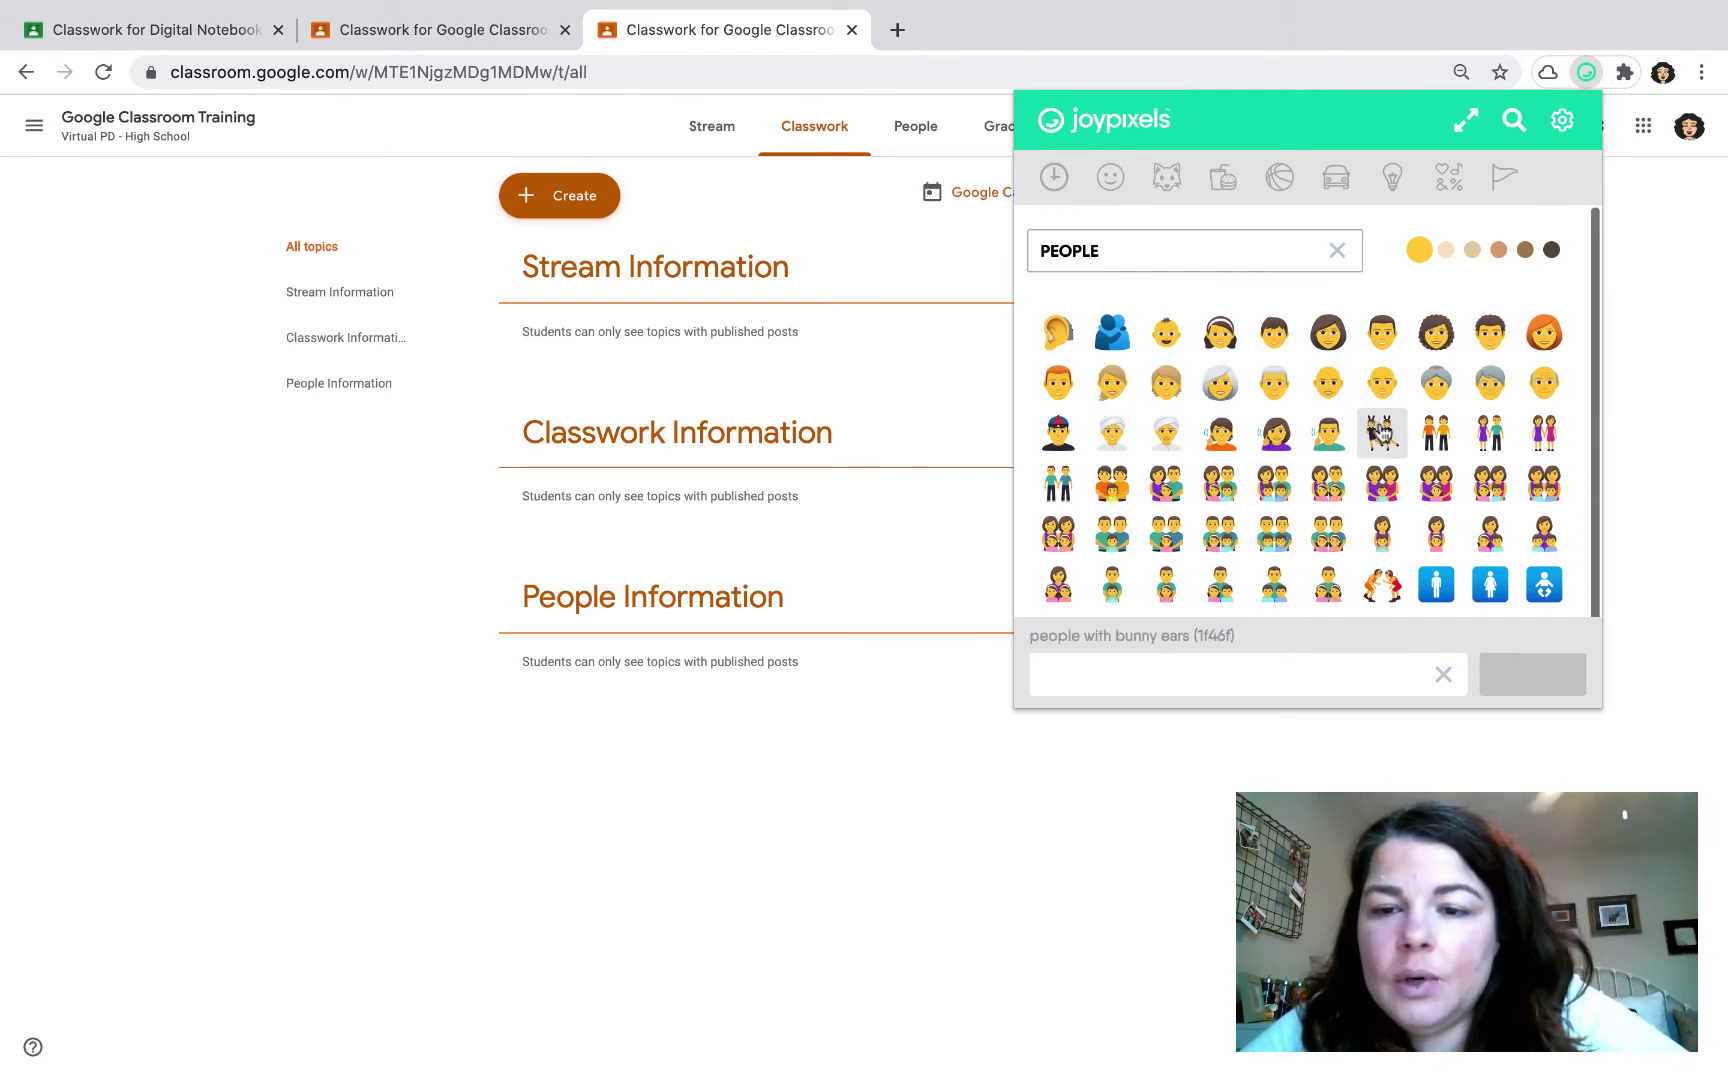
left_click(1438, 440)
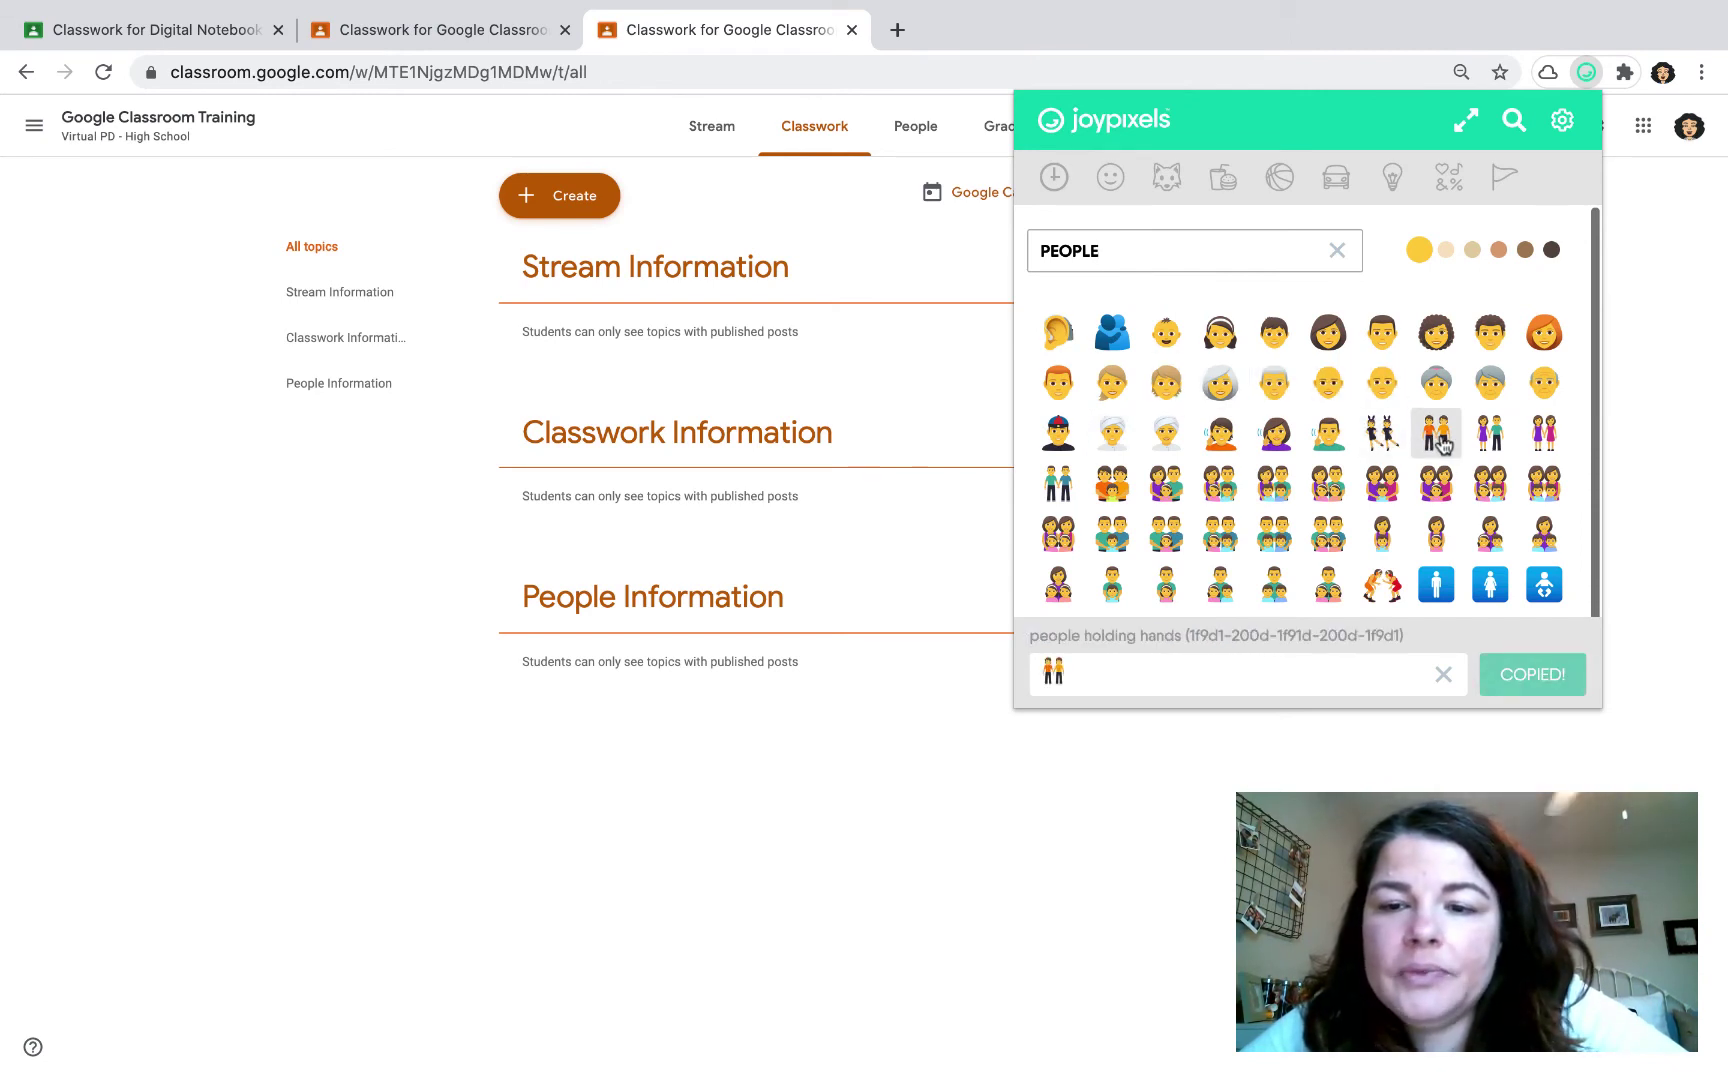
left_click(706, 584)
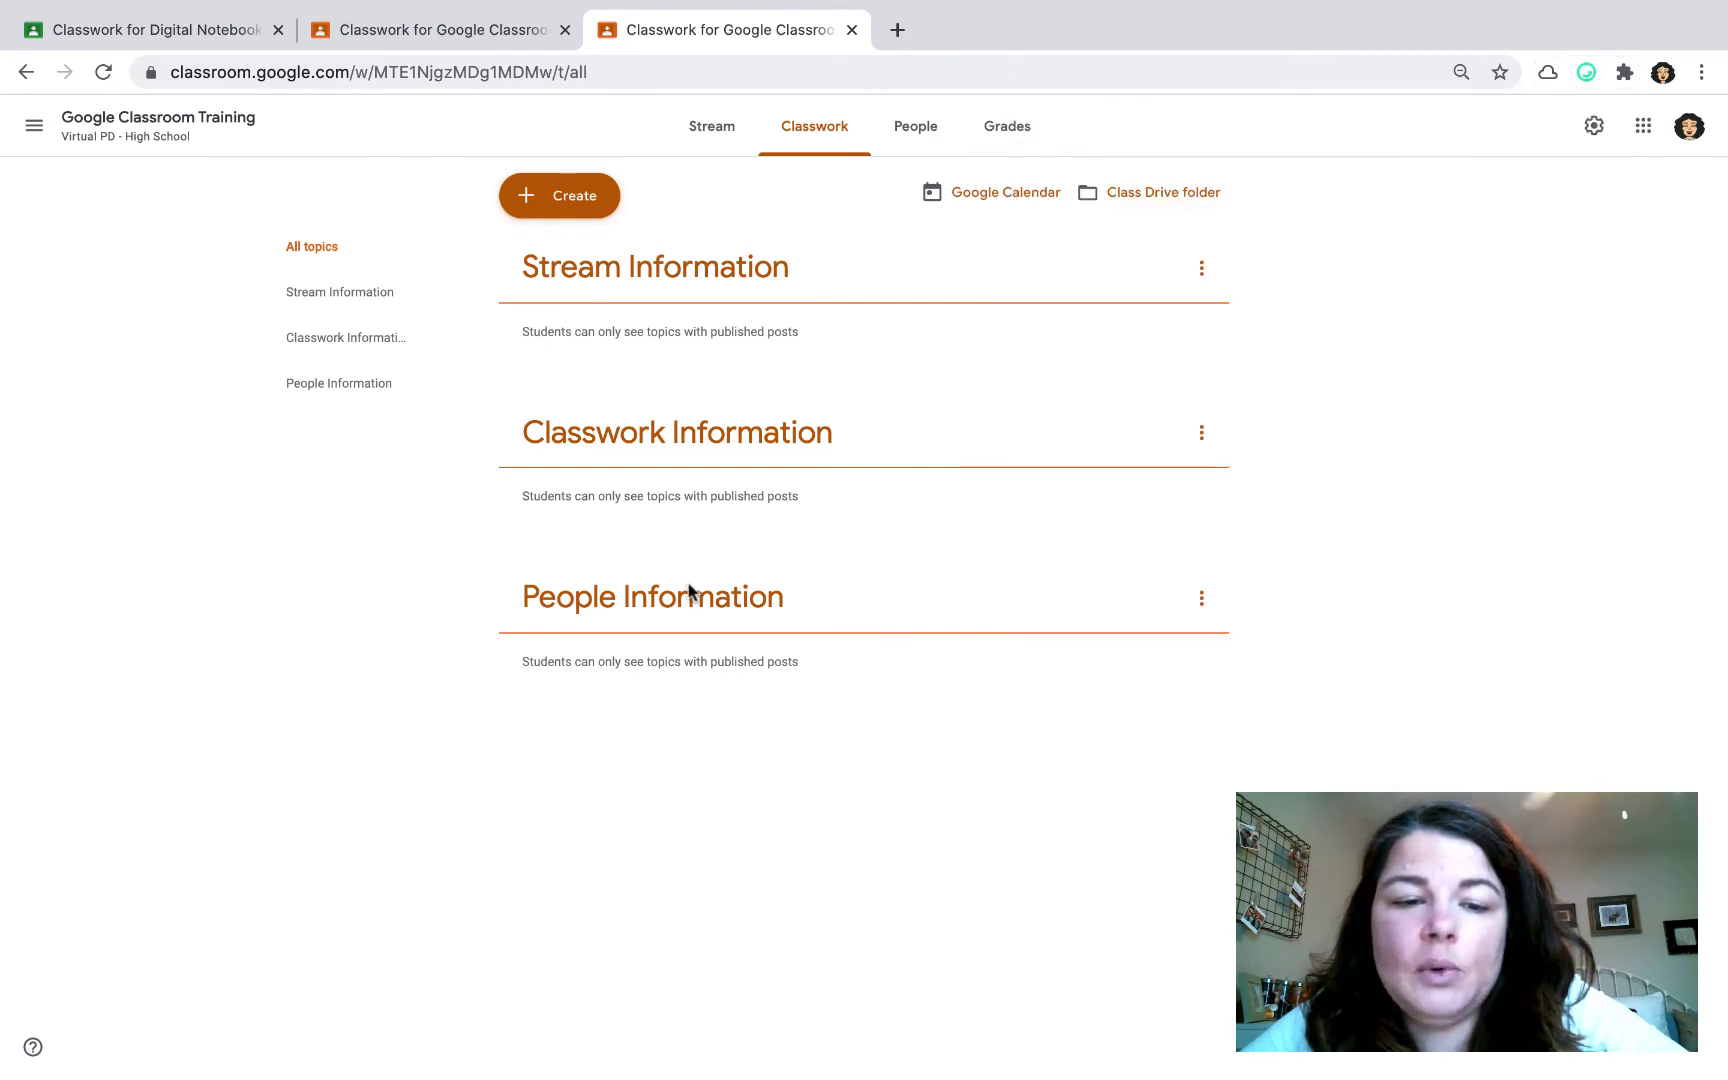
Step: Rename the People Information topic by adding the copied people holding hands emoji in front of "People Information"
left_click(1202, 604)
left_click(1167, 642)
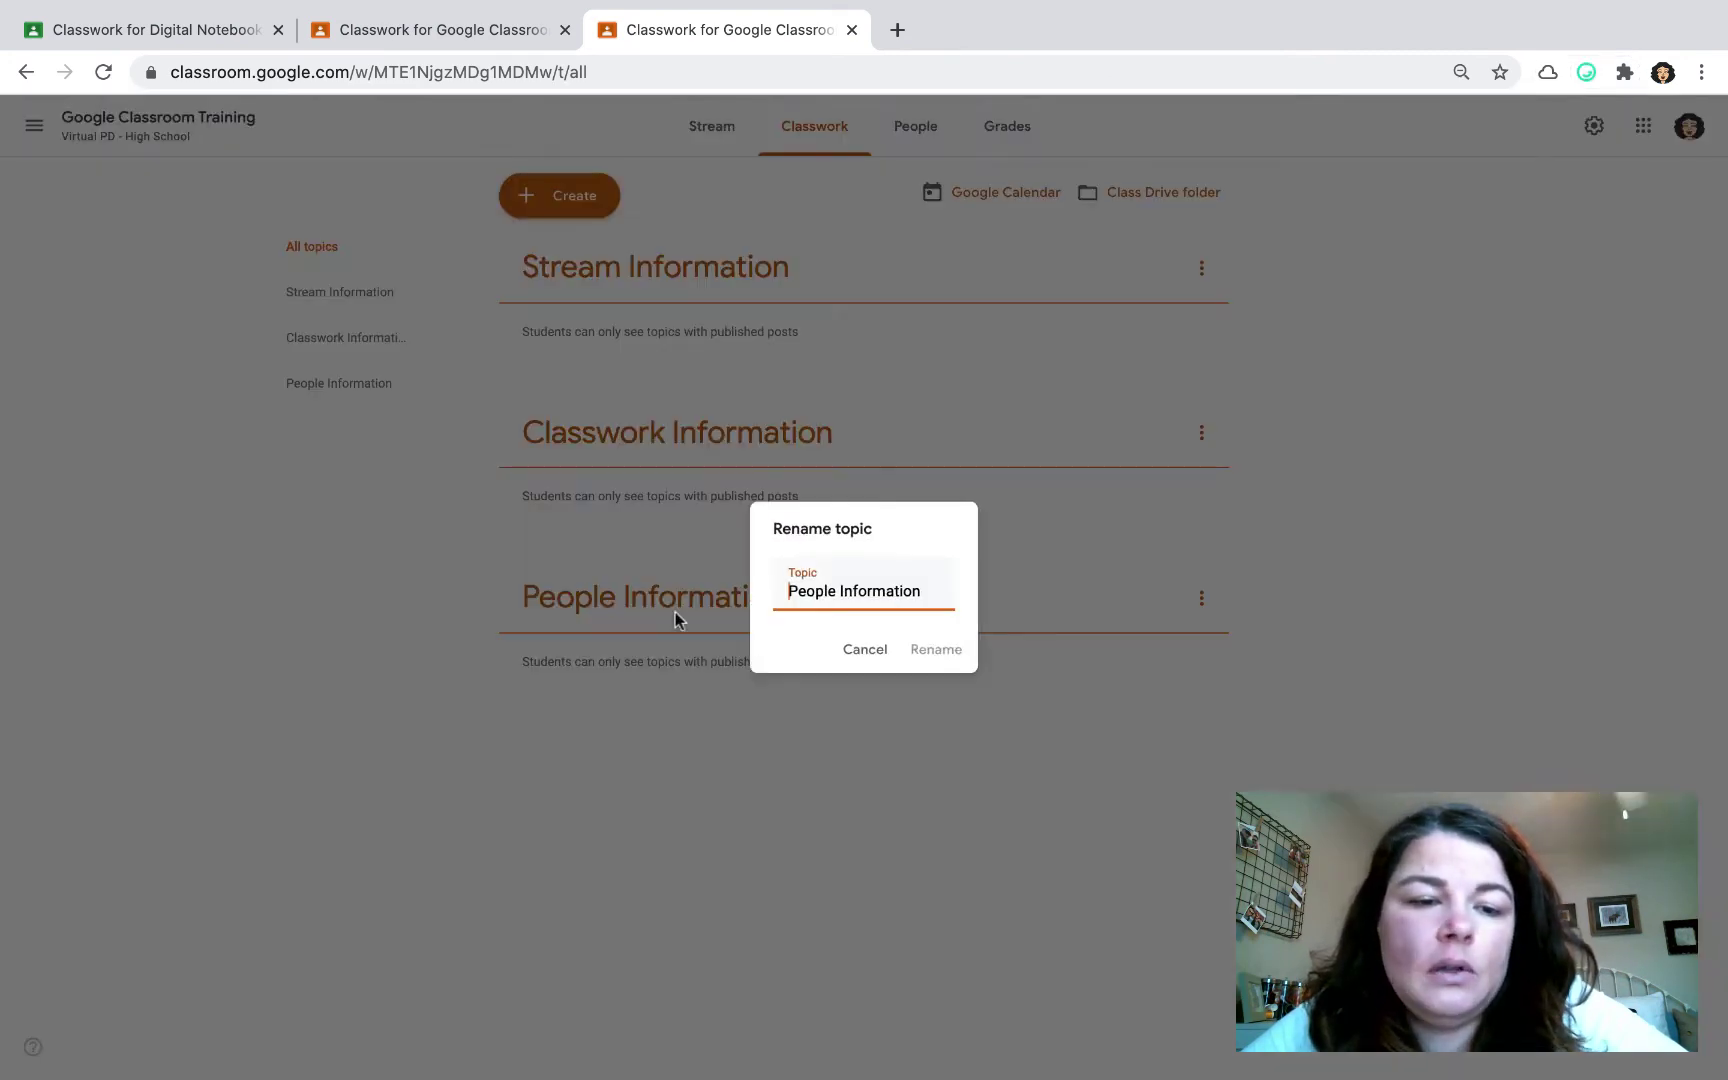
right_click(787, 590)
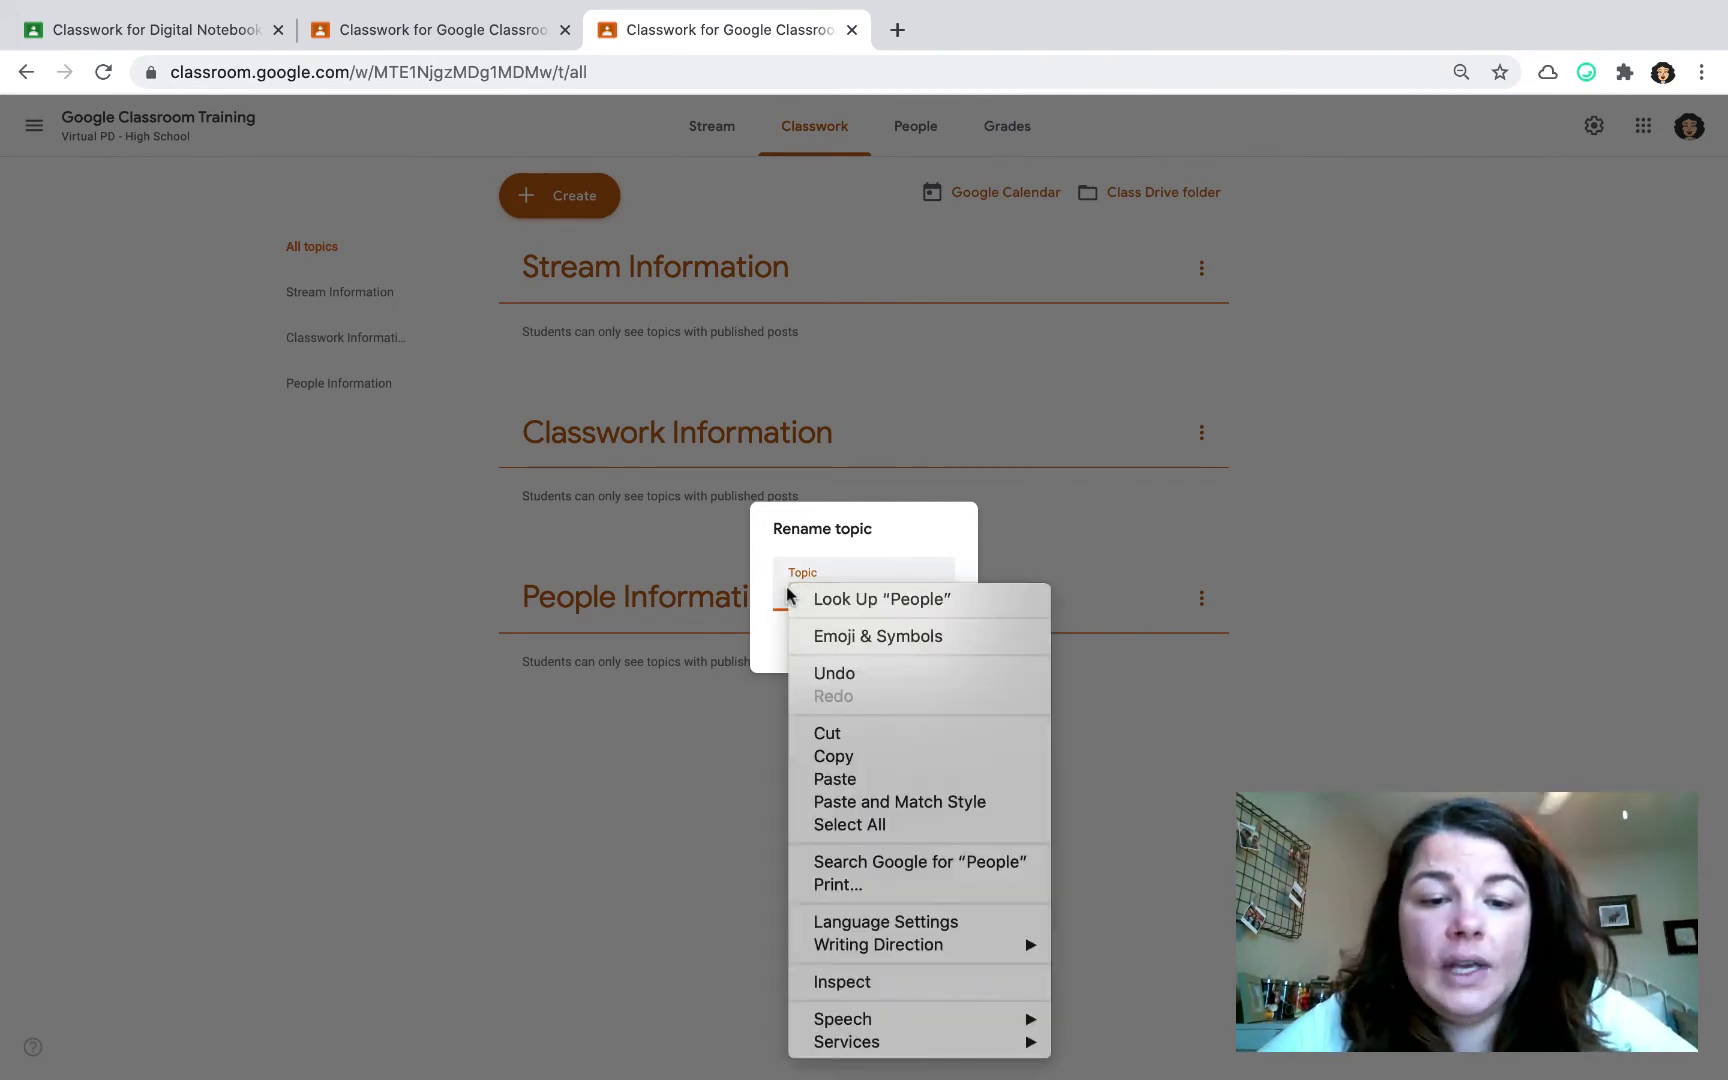
left_click(835, 779)
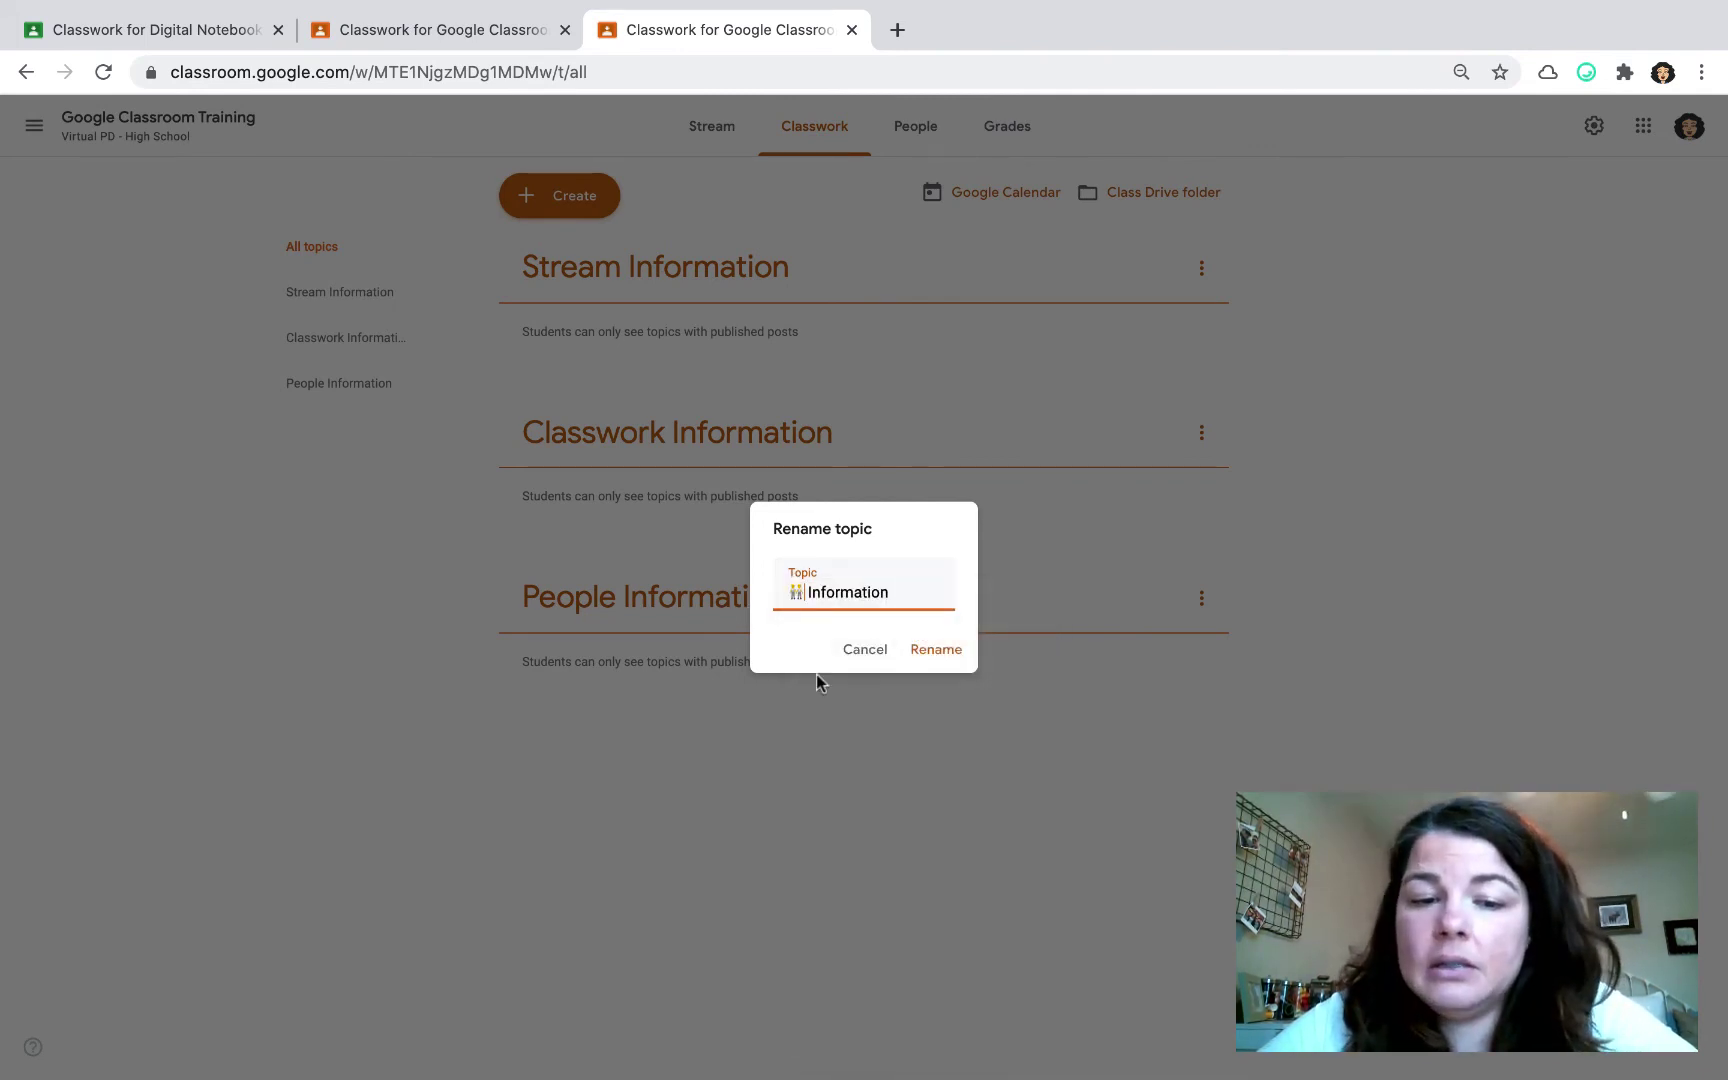
type("Peop")
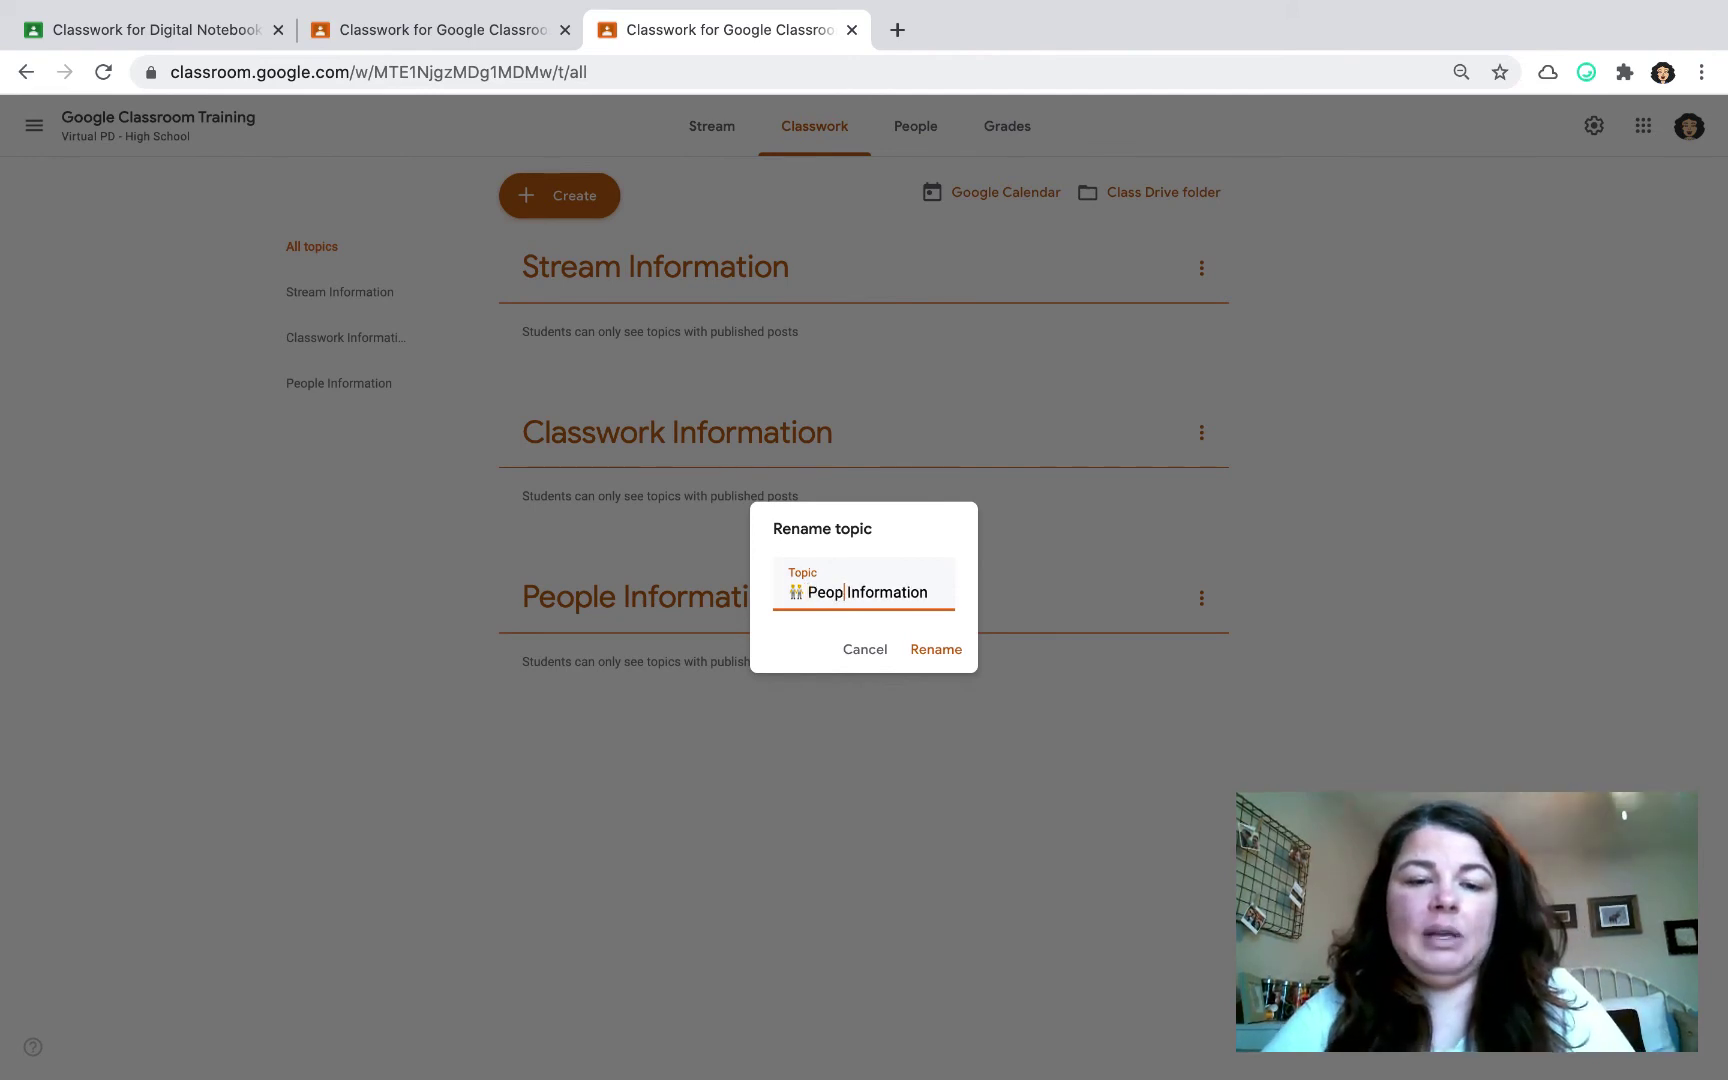
type("le")
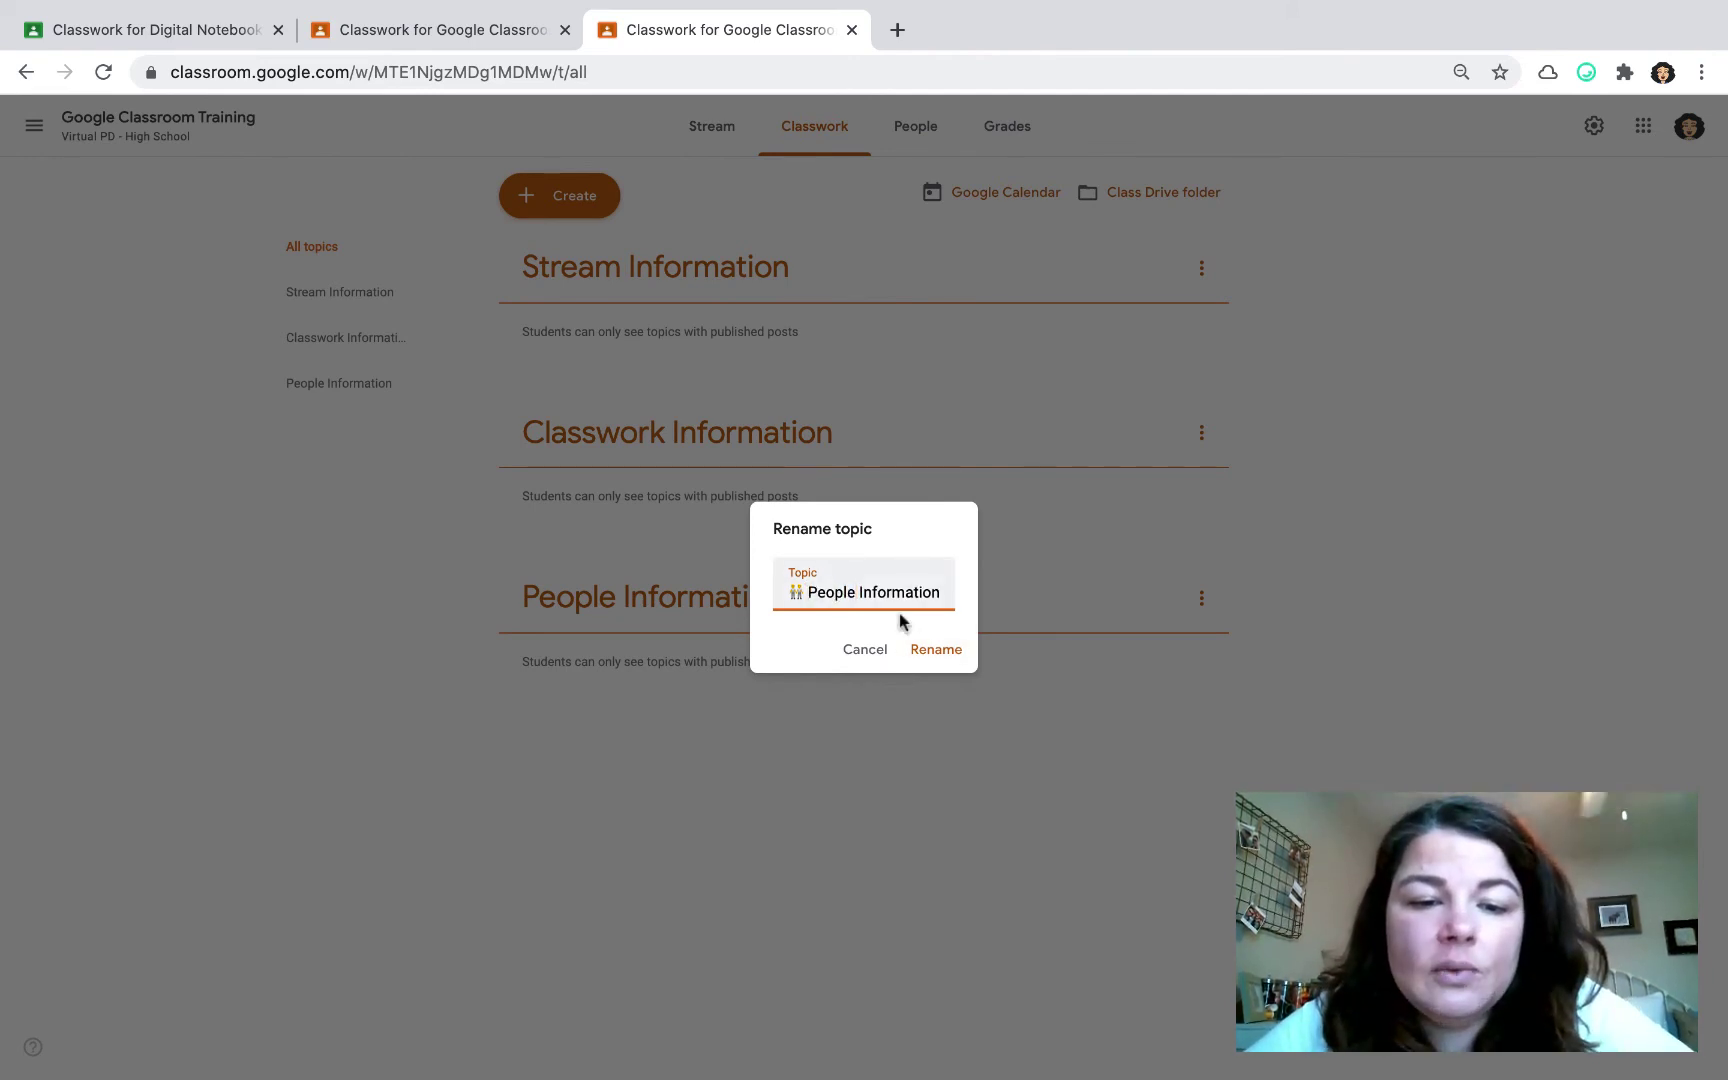
left_click(930, 651)
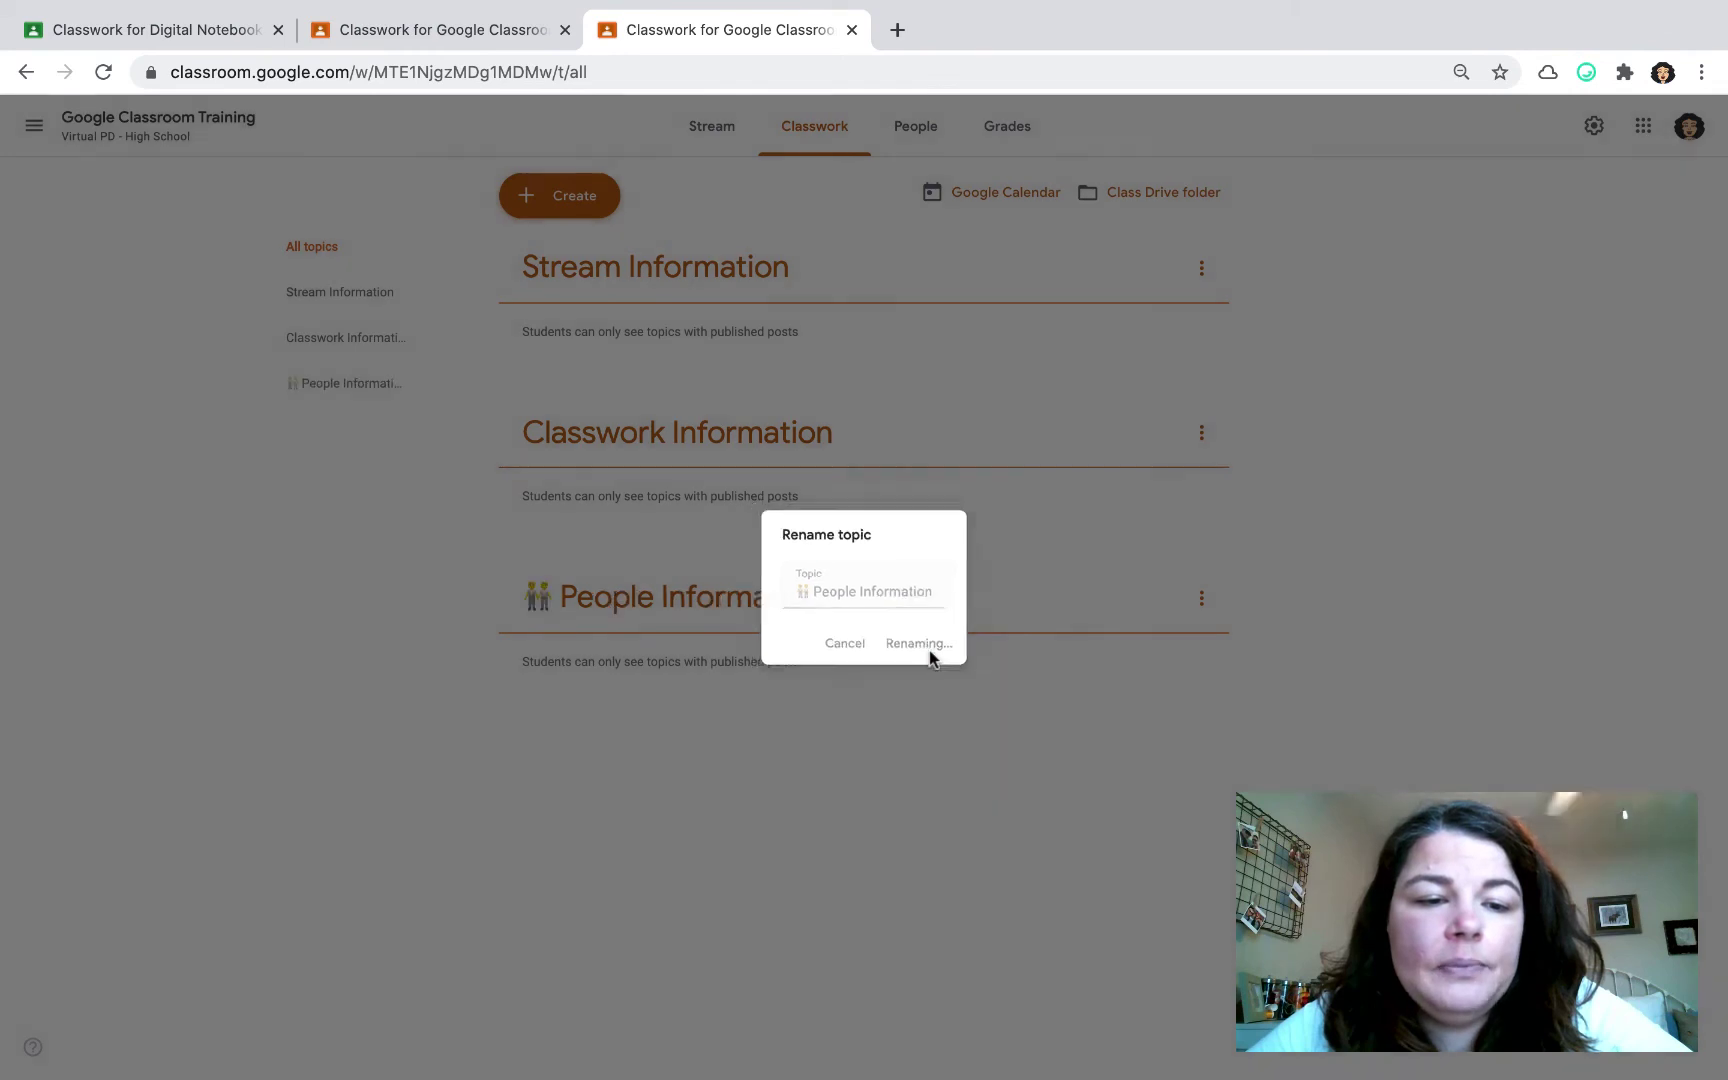